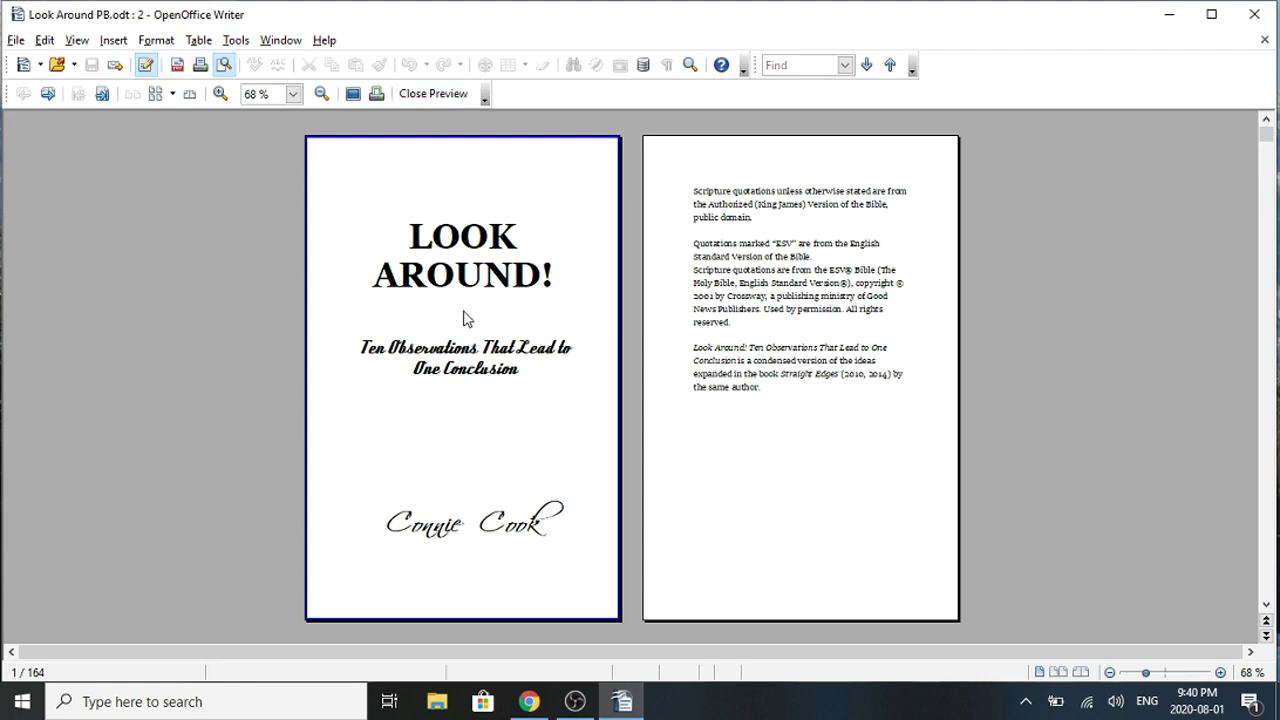
Page through the preview to find the blank pages 7 and 8 after the Author's Note
key(Right)
key(Right)
key(Right)
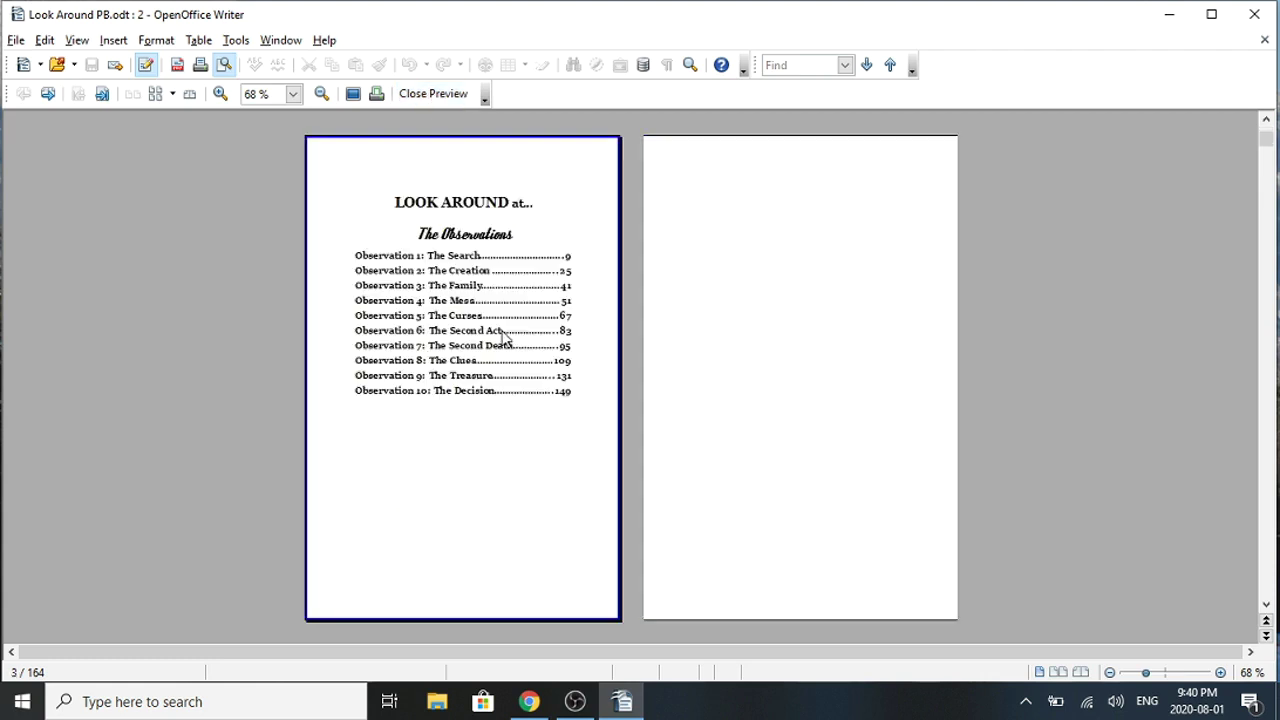
key(Right)
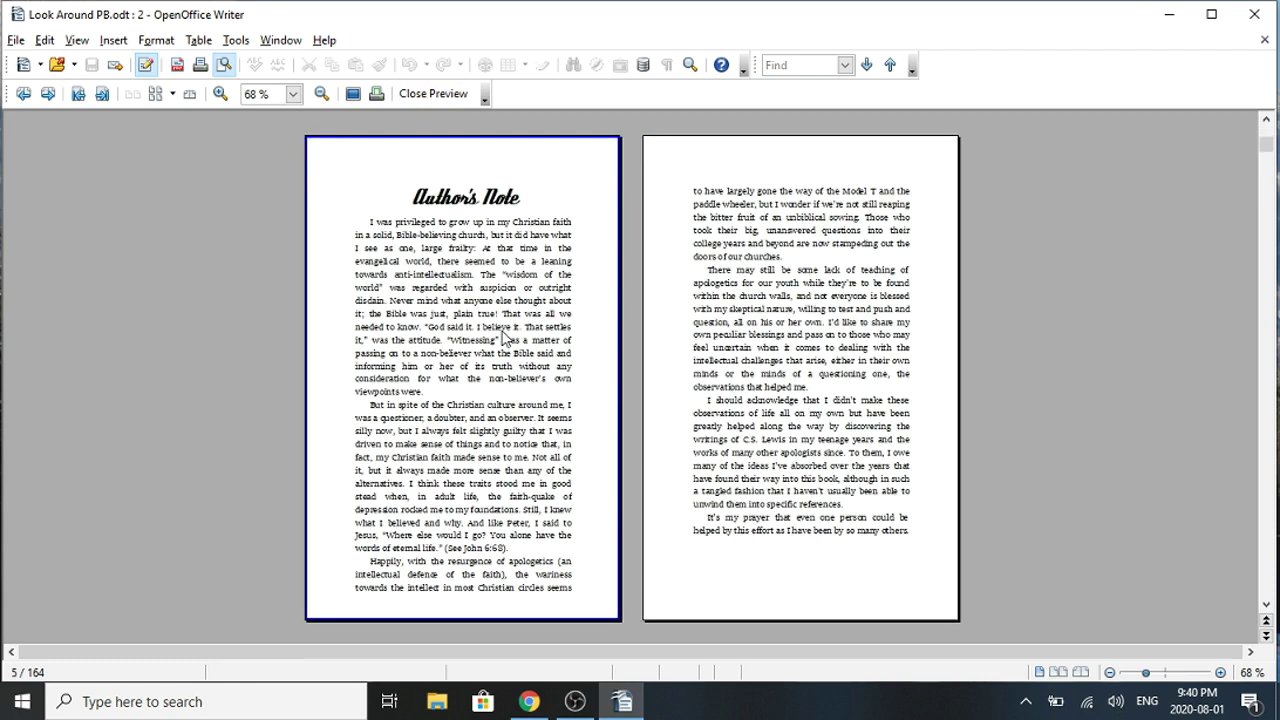
key(Right)
key(Right)
key(Right)
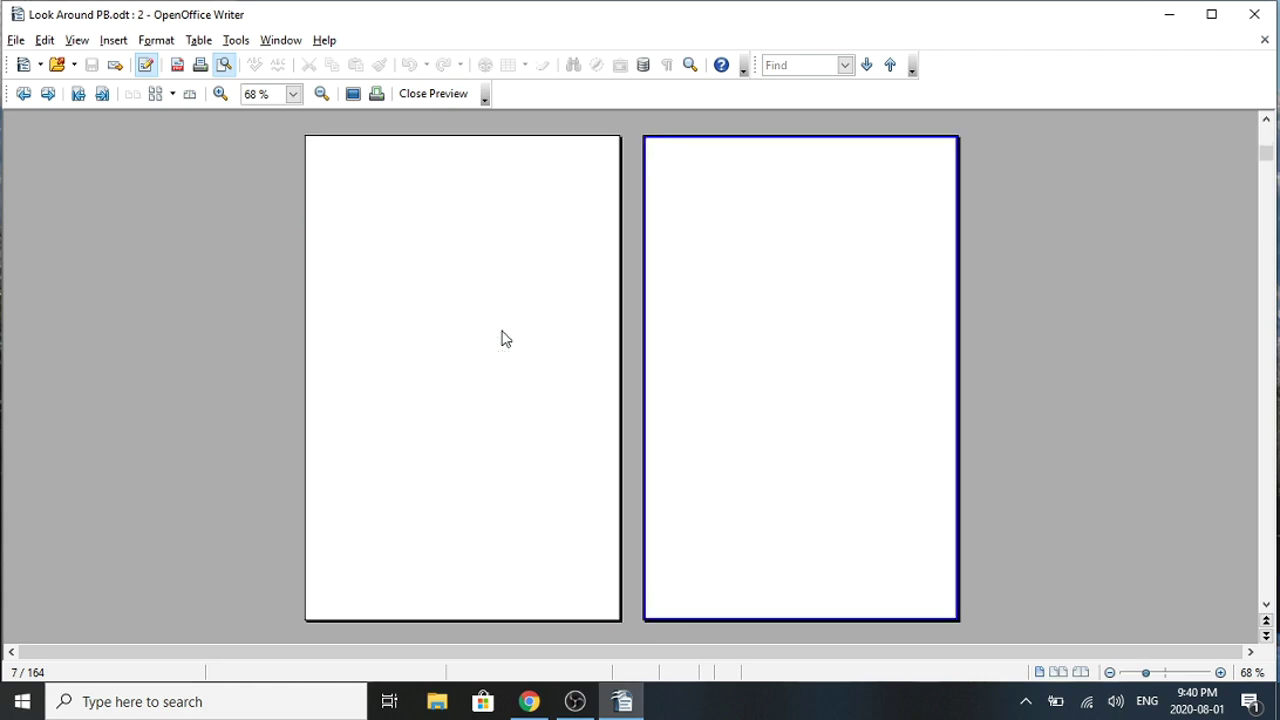
key(Right)
key(Left)
key(Left)
key(Left)
key(Left)
key(Left)
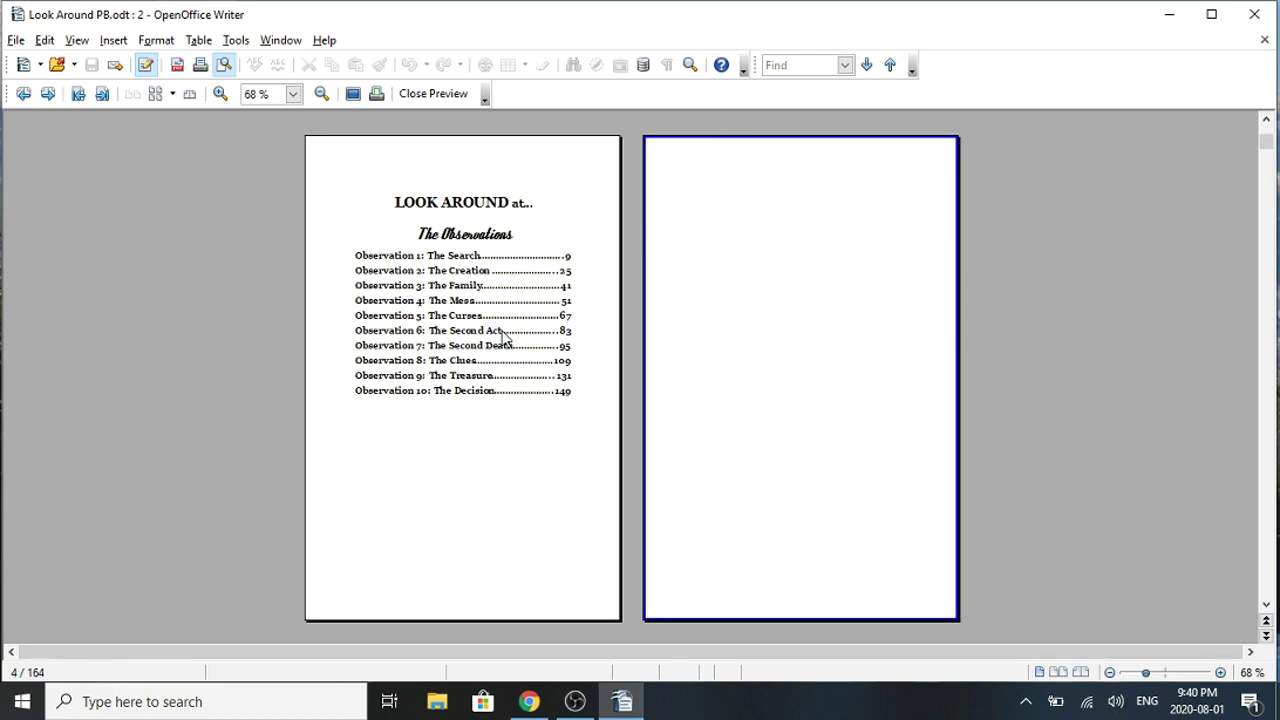
key(Left)
key(Left)
key(Right)
key(Right)
key(Right)
key(Right)
key(Right)
key(Right)
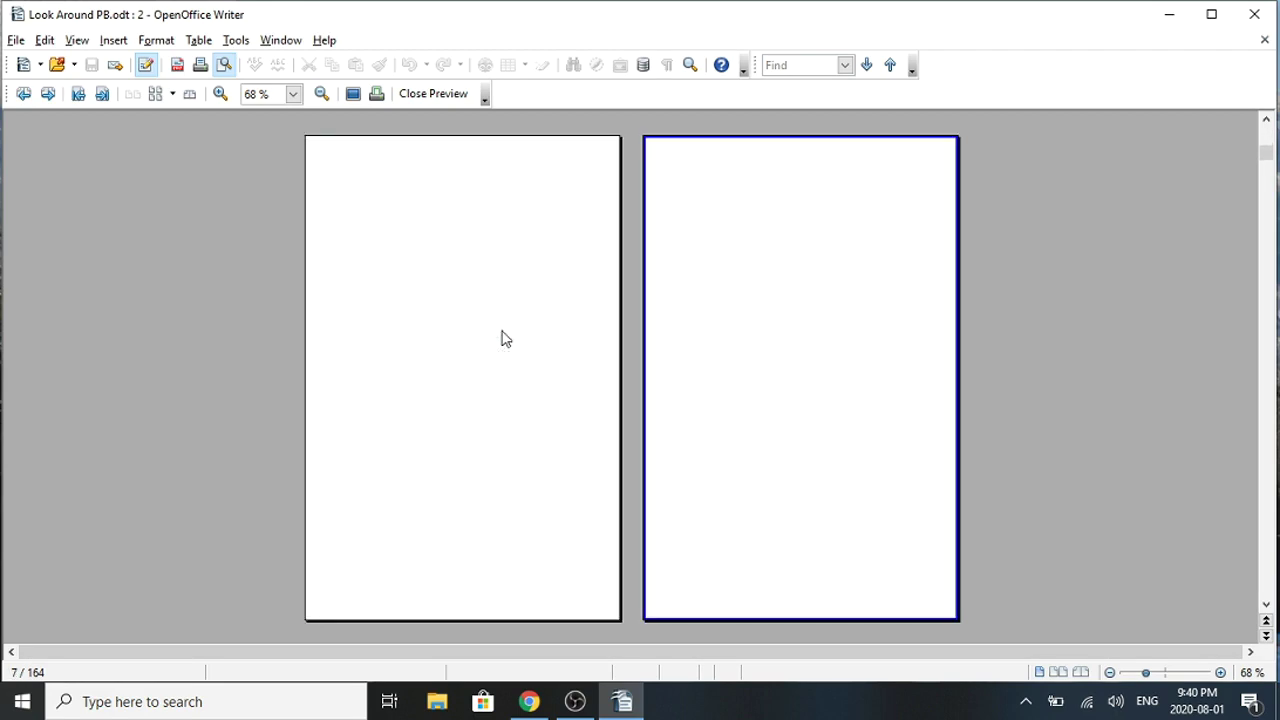
key(Right)
key(Right)
key(Right)
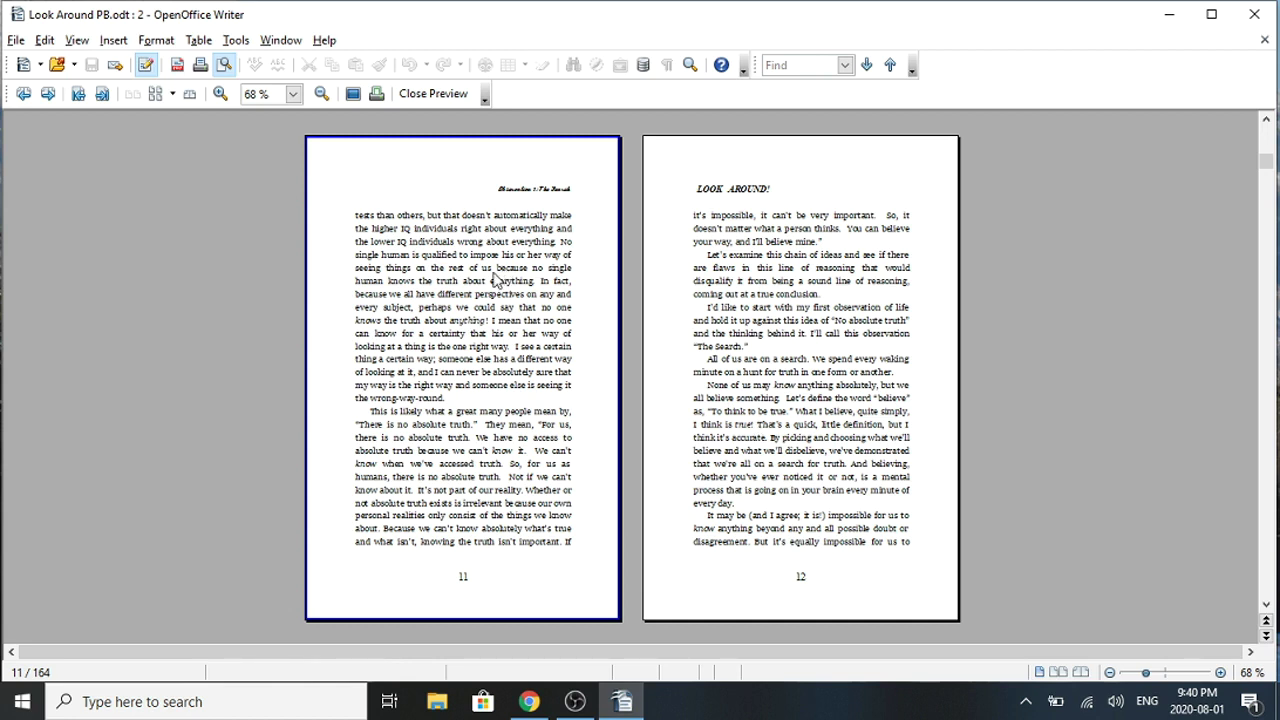
Scroll back up and close the print preview to return to editing
scroll(492, 280, up, 2)
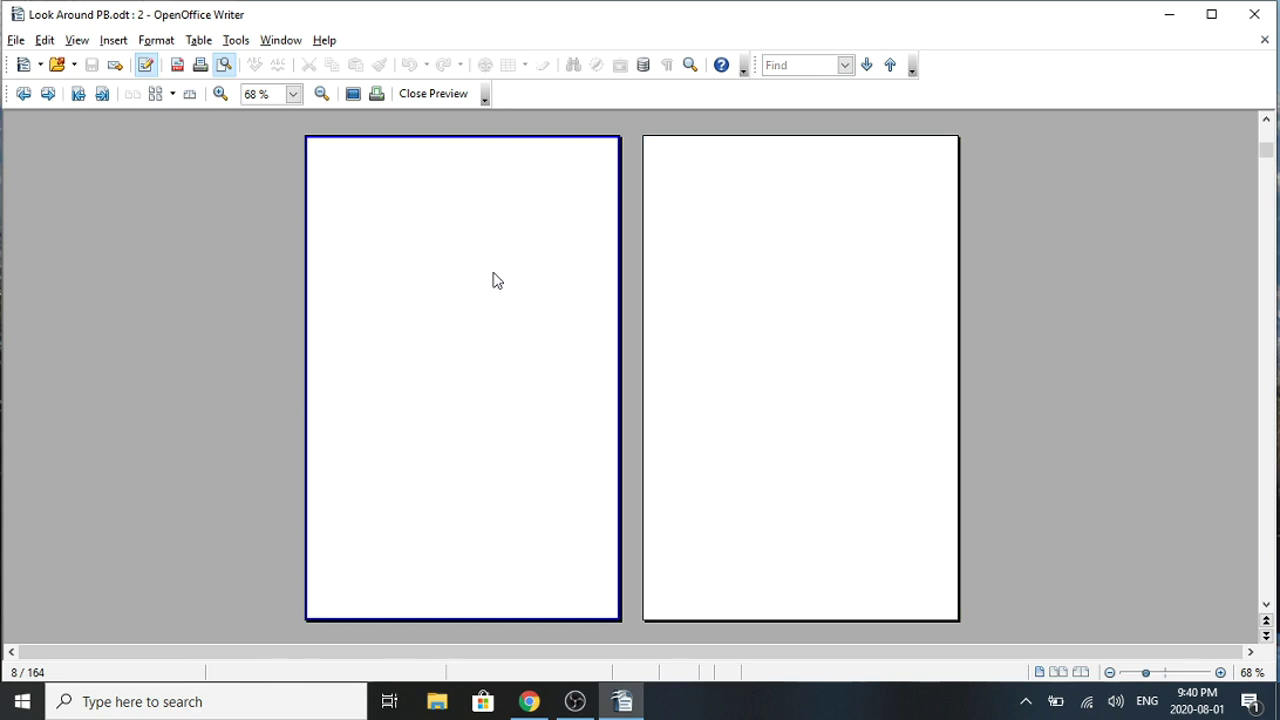
scroll(497, 280, up, 1)
scroll(493, 280, up, 3)
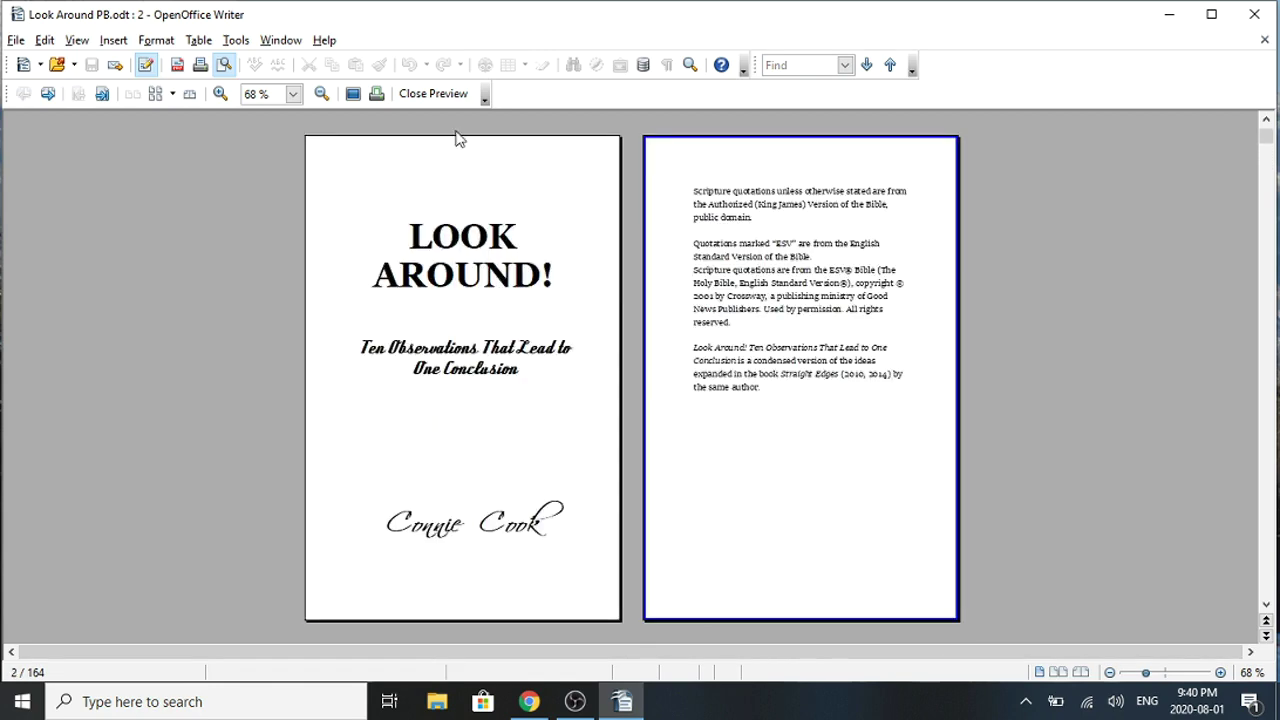
click(437, 94)
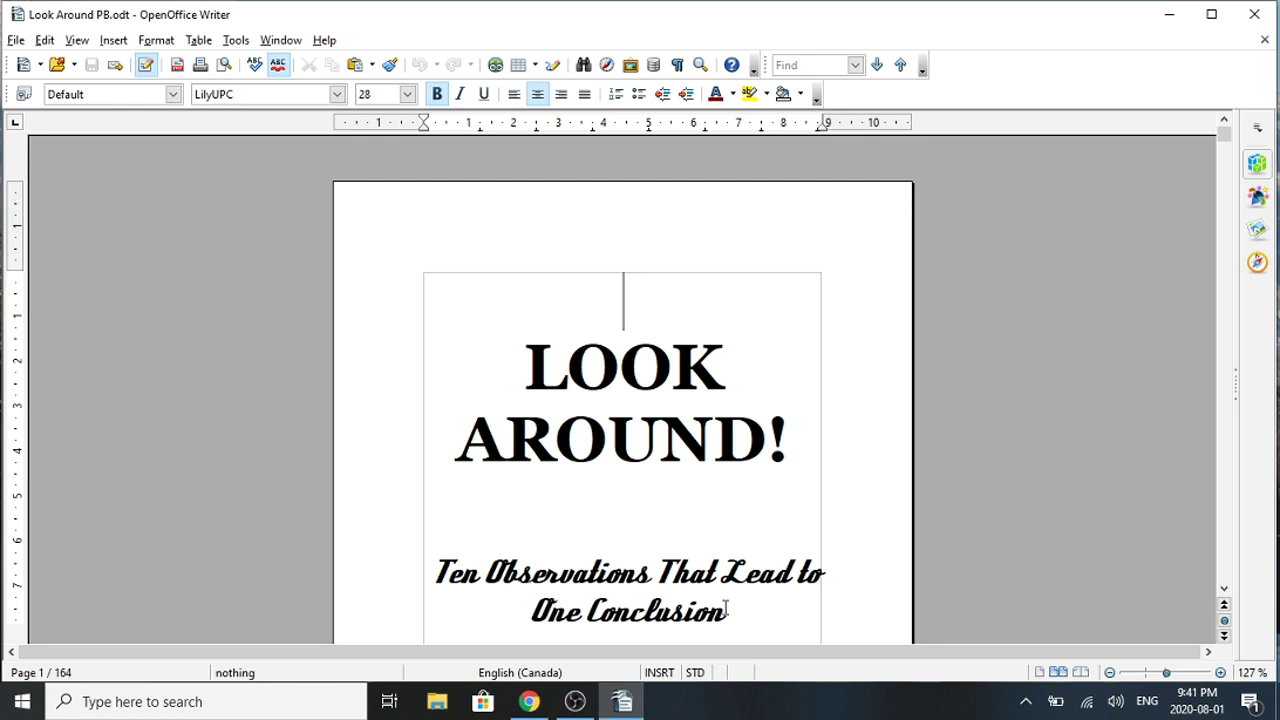
Set the two-line title-page subtitle in the Georgia font
click(434, 570)
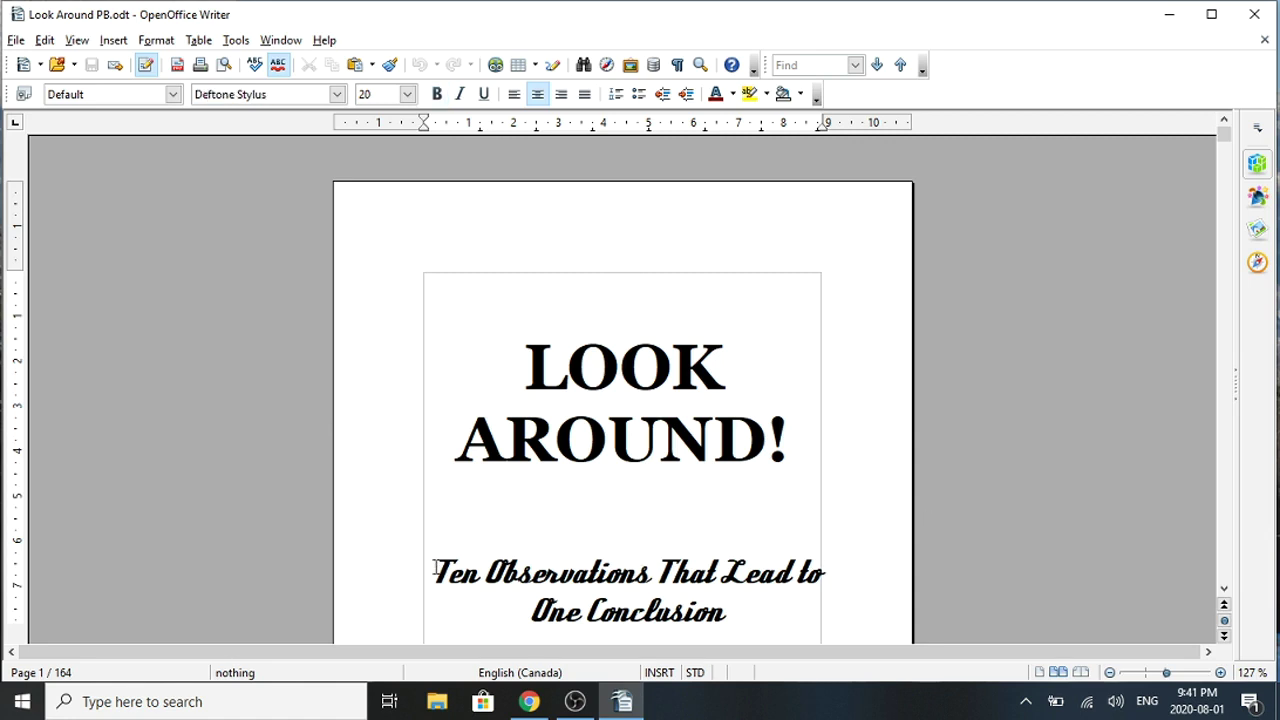
drag(434, 570, 734, 609)
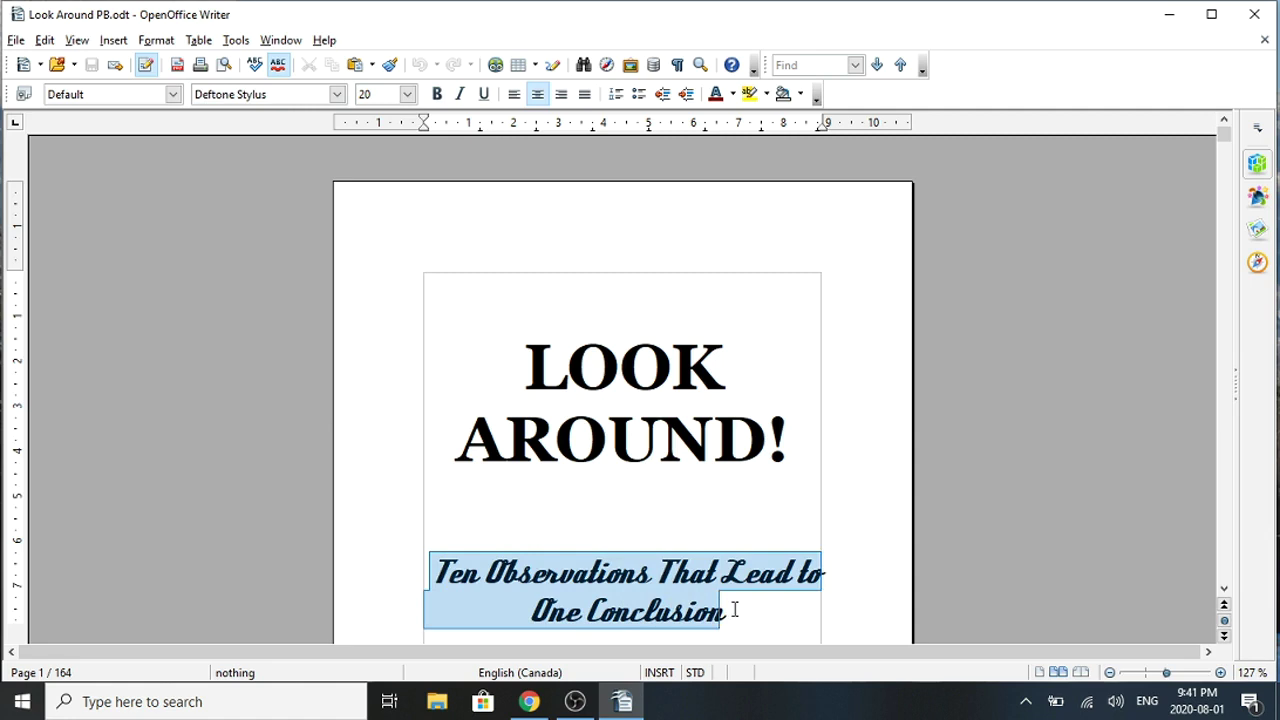
click(614, 409)
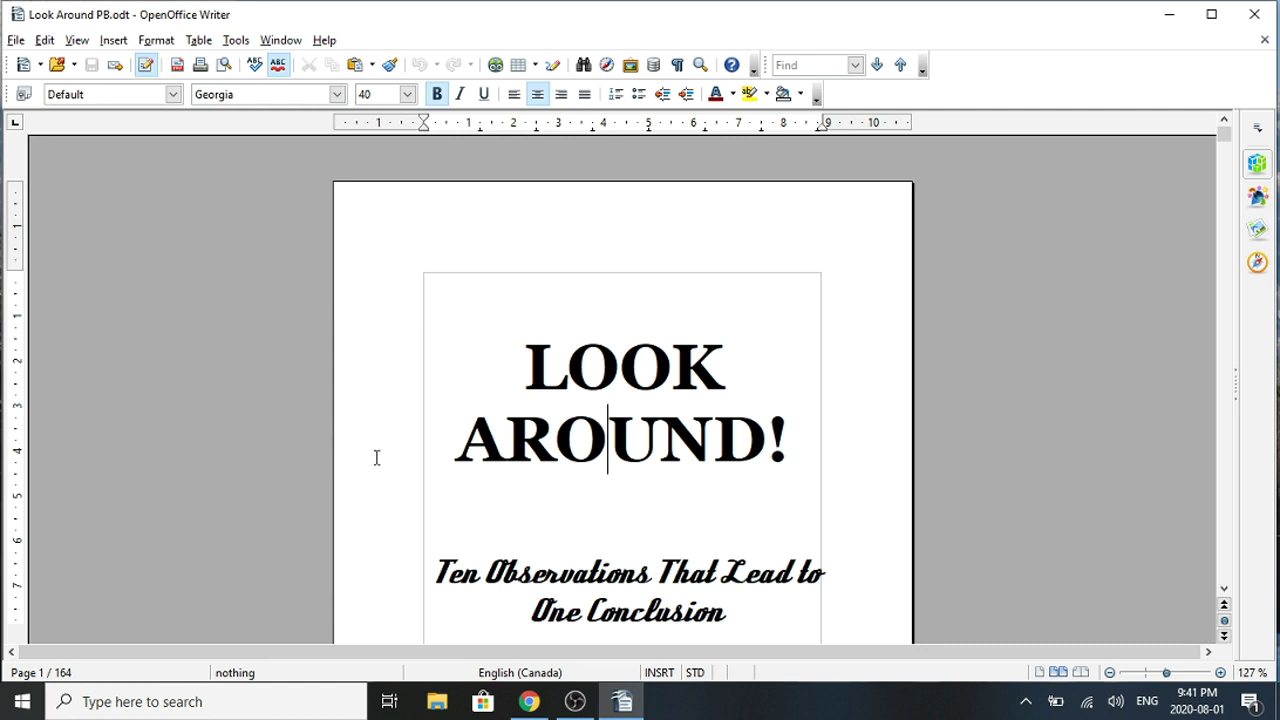
drag(445, 571, 751, 598)
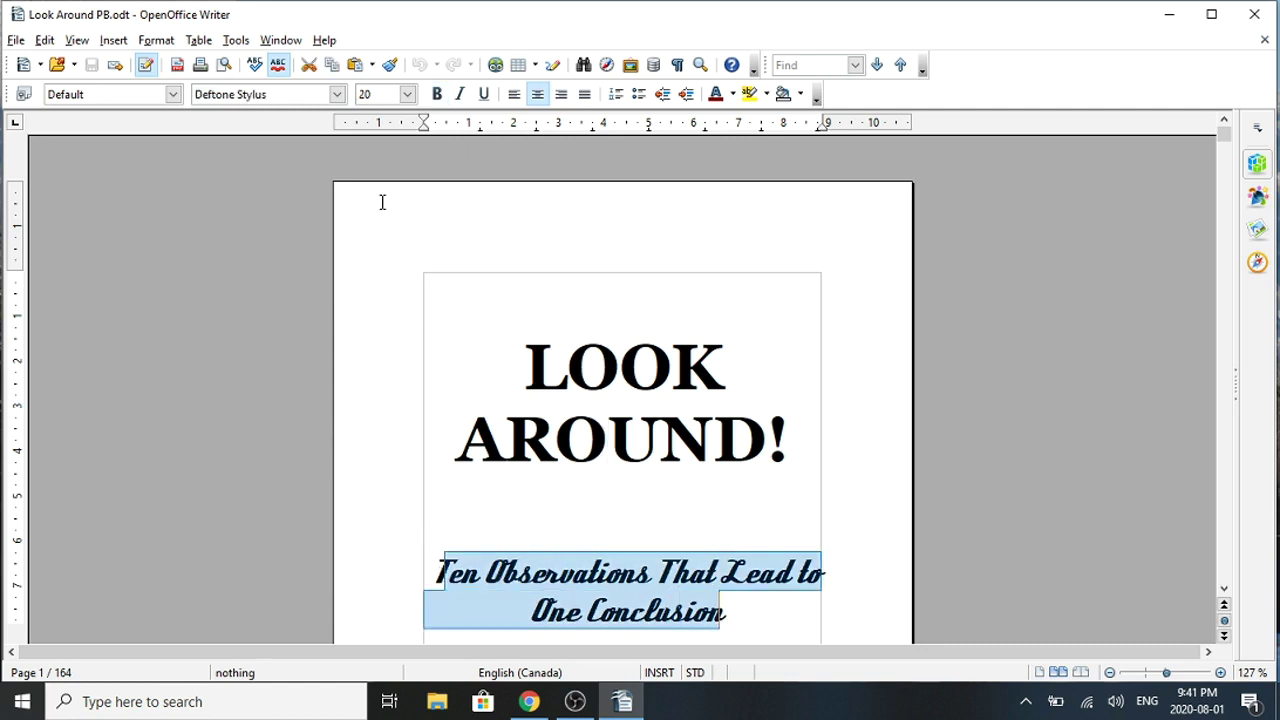
click(338, 94)
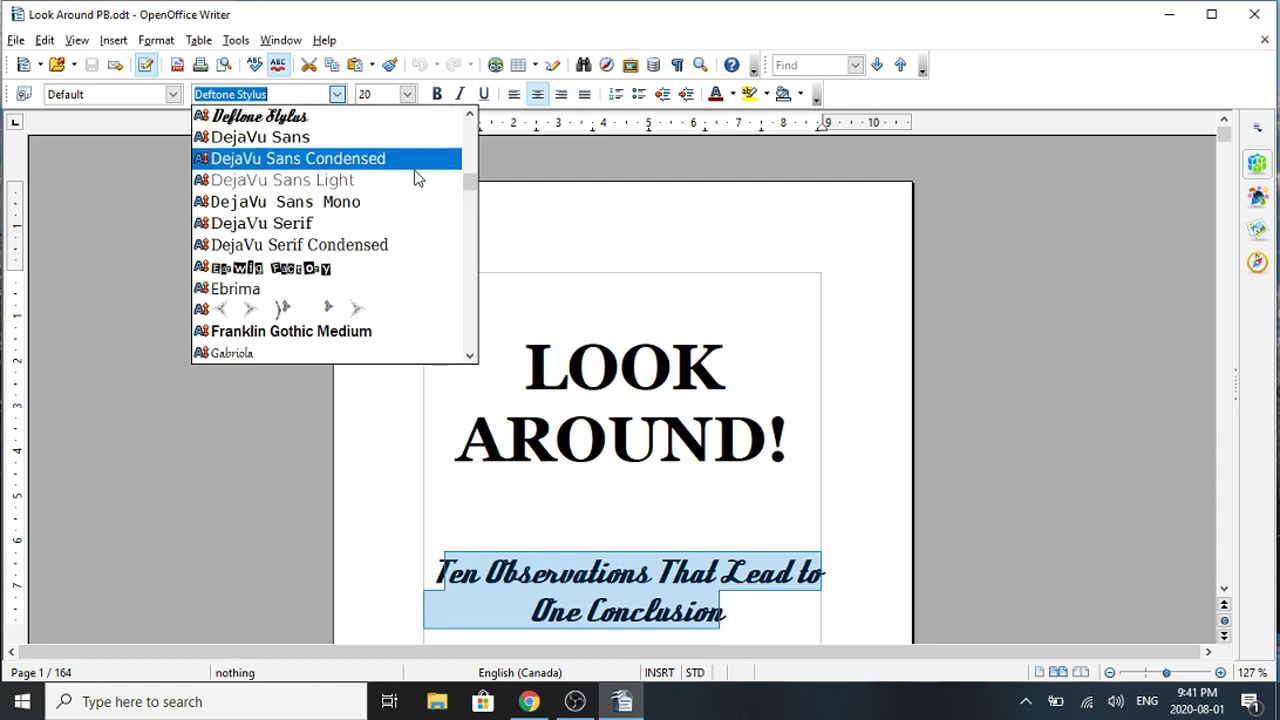
mouse_move(470, 187)
mouse_down()
mouse_move(468, 150)
mouse_move(469, 196)
mouse_up()
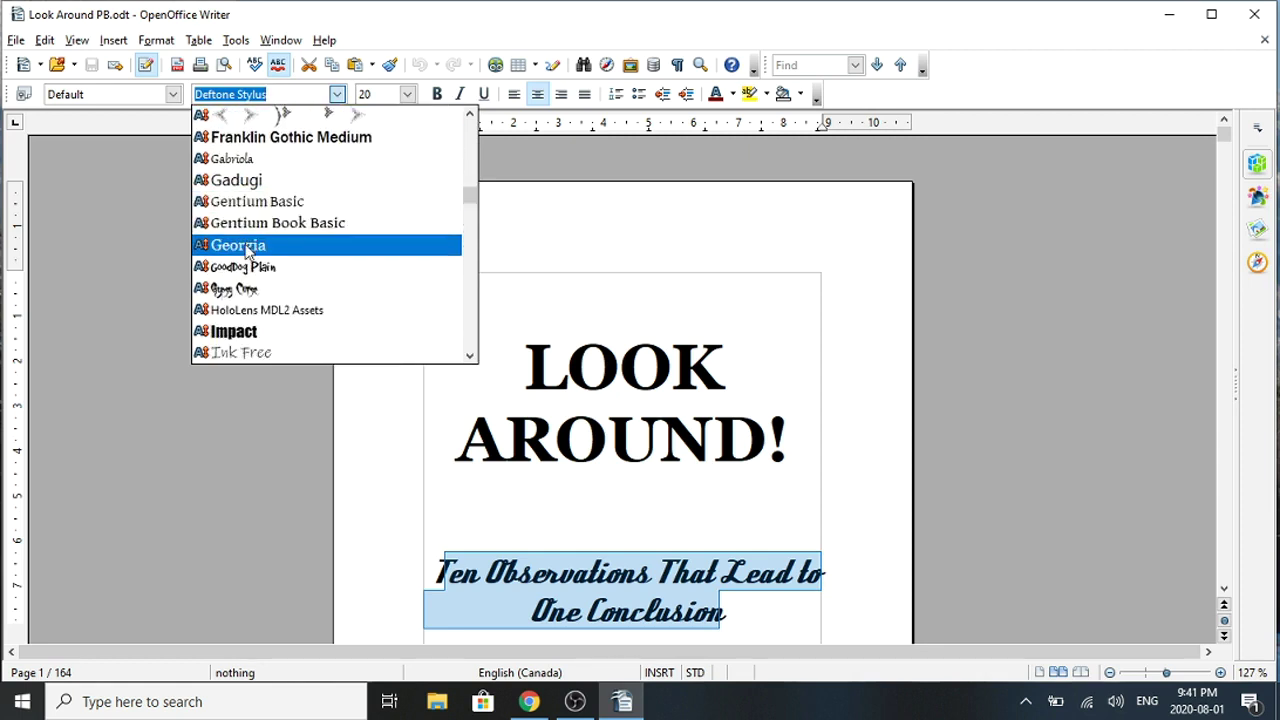
click(248, 246)
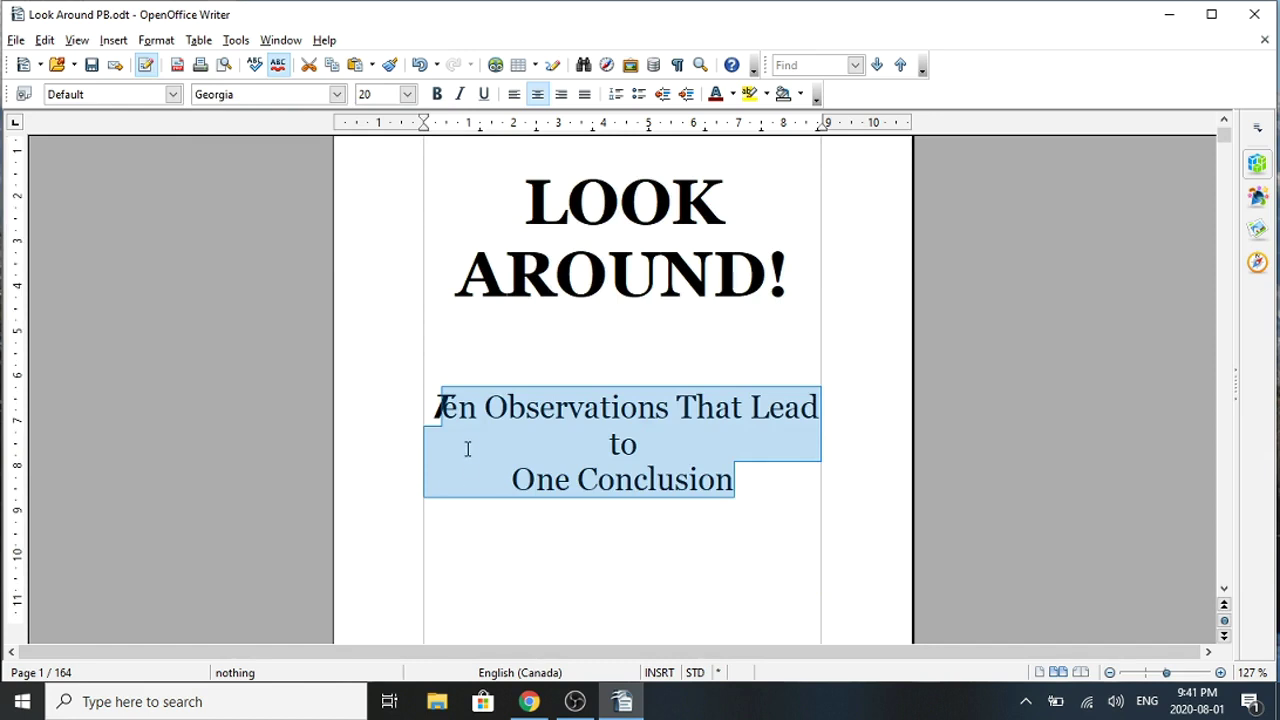
click(463, 417)
Change the leftover decorative first letter T of the subtitle to Georgia
click(438, 405)
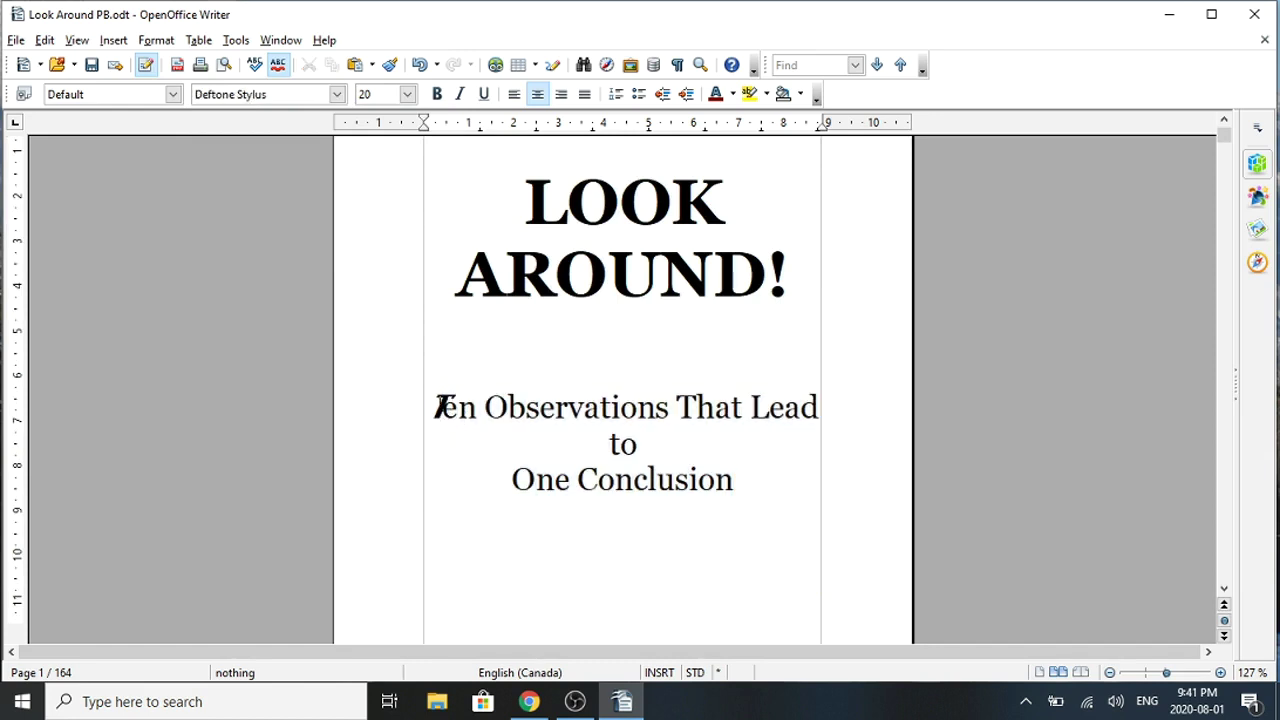
drag(431, 405, 444, 405)
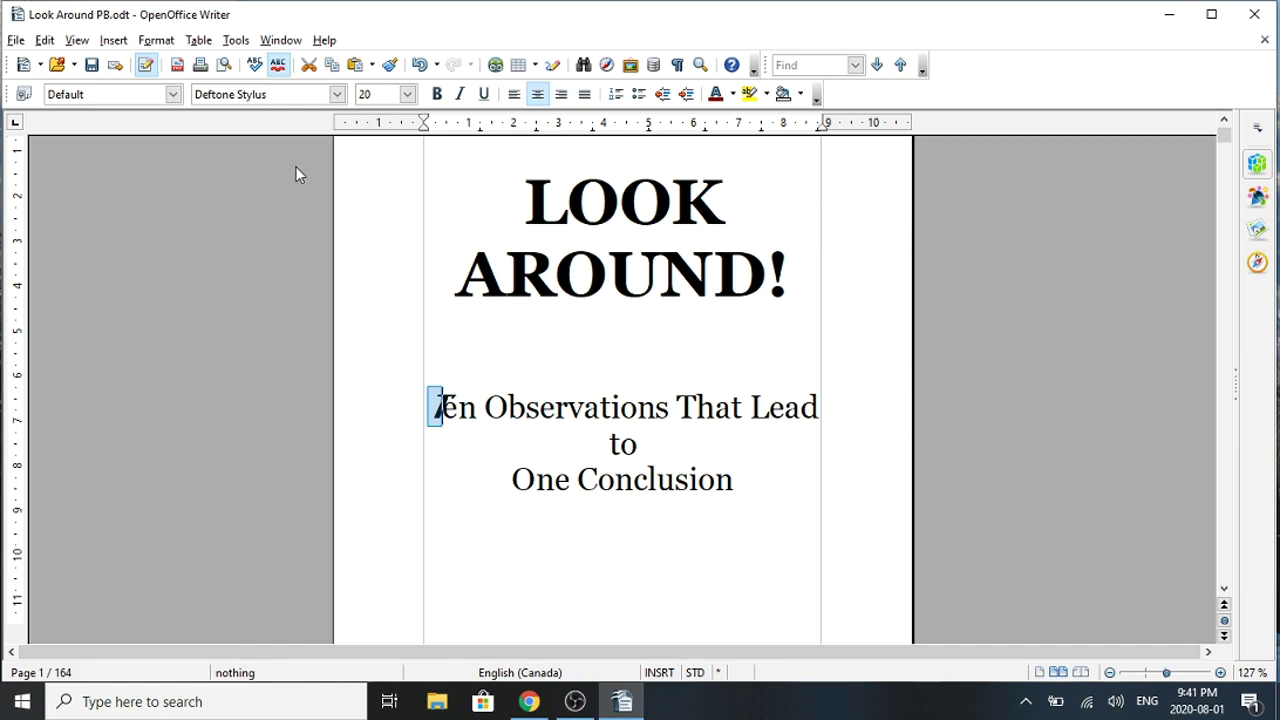
click(338, 94)
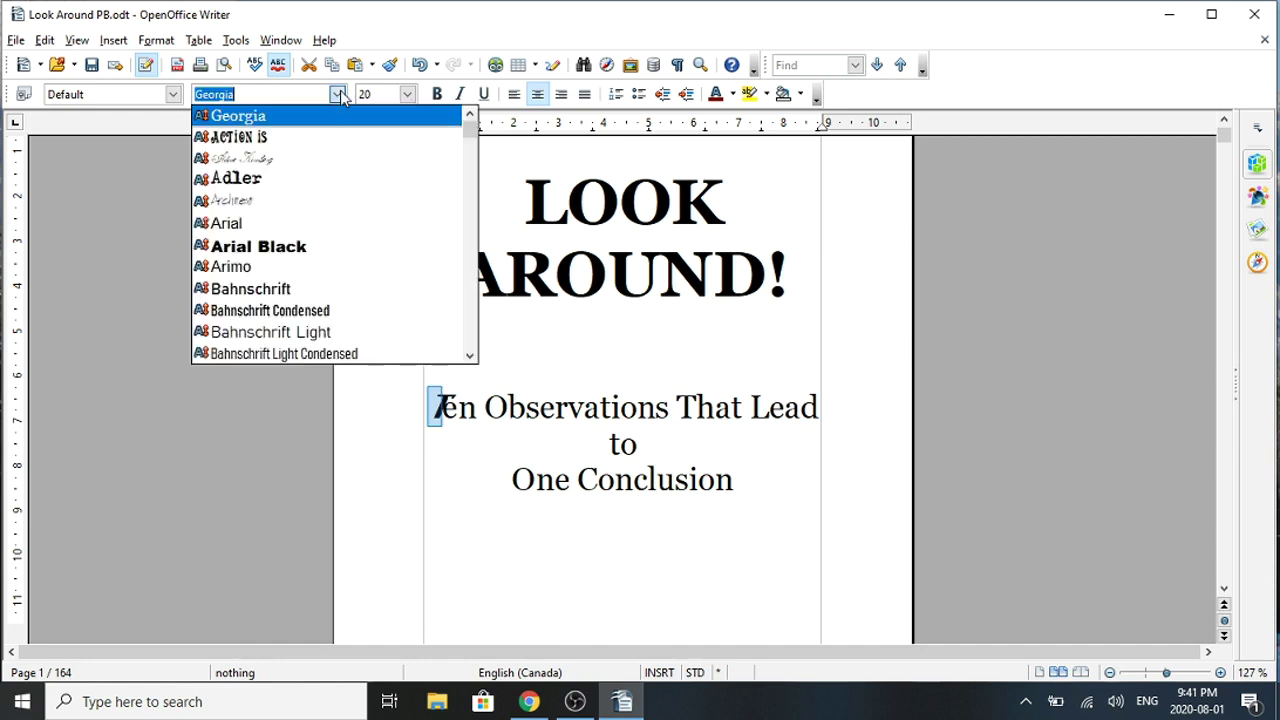
click(312, 120)
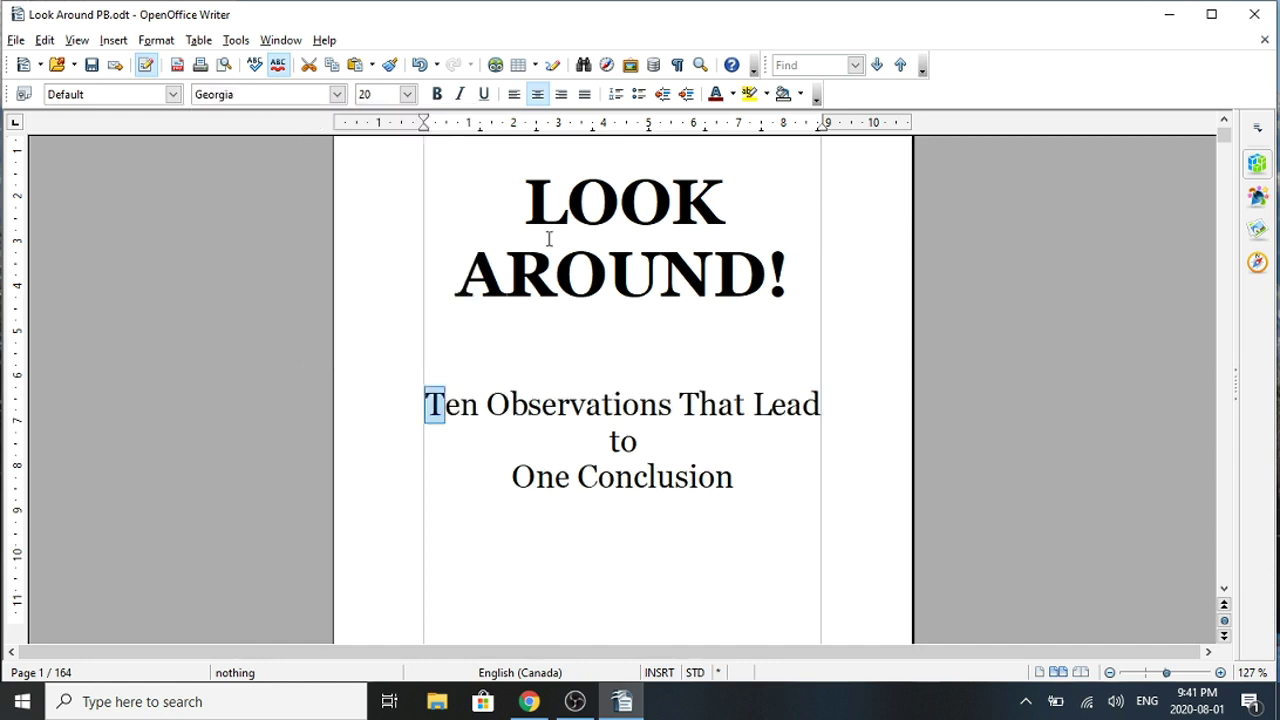
click(760, 278)
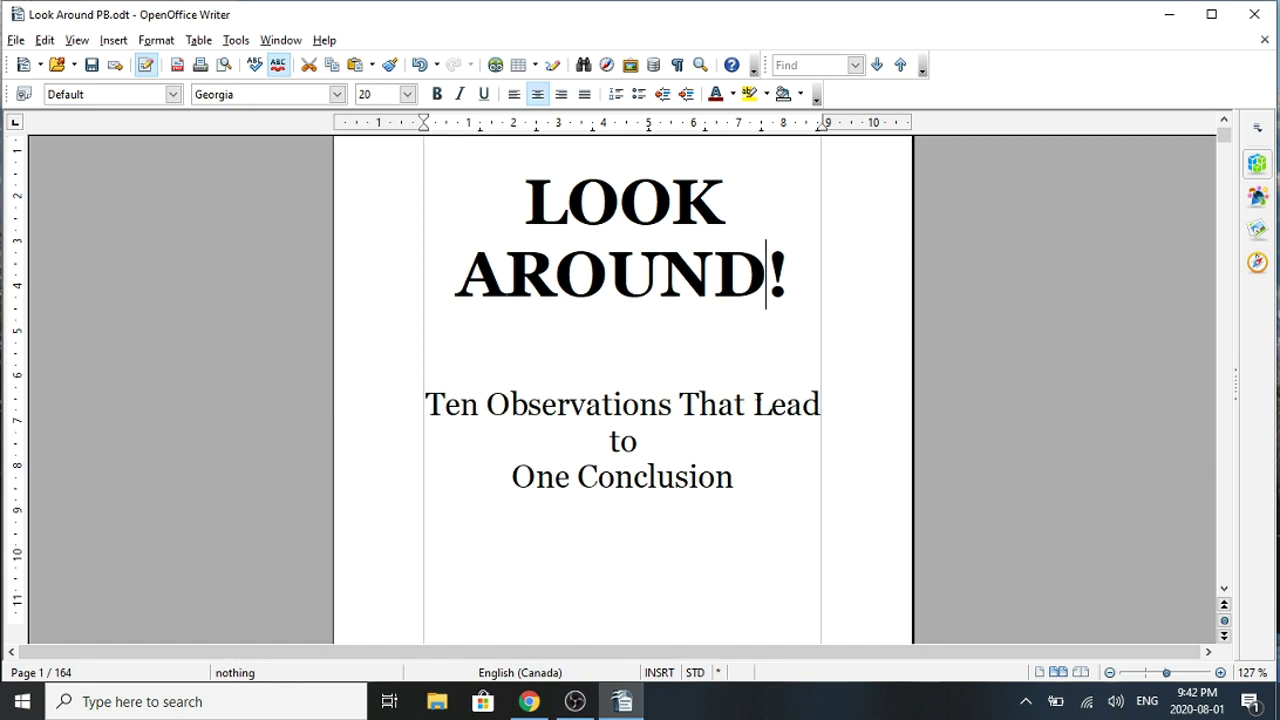
Set the author's name line on the title page to Georgia
click(741, 481)
key(Down)
key(Down)
key(Down)
key(Down)
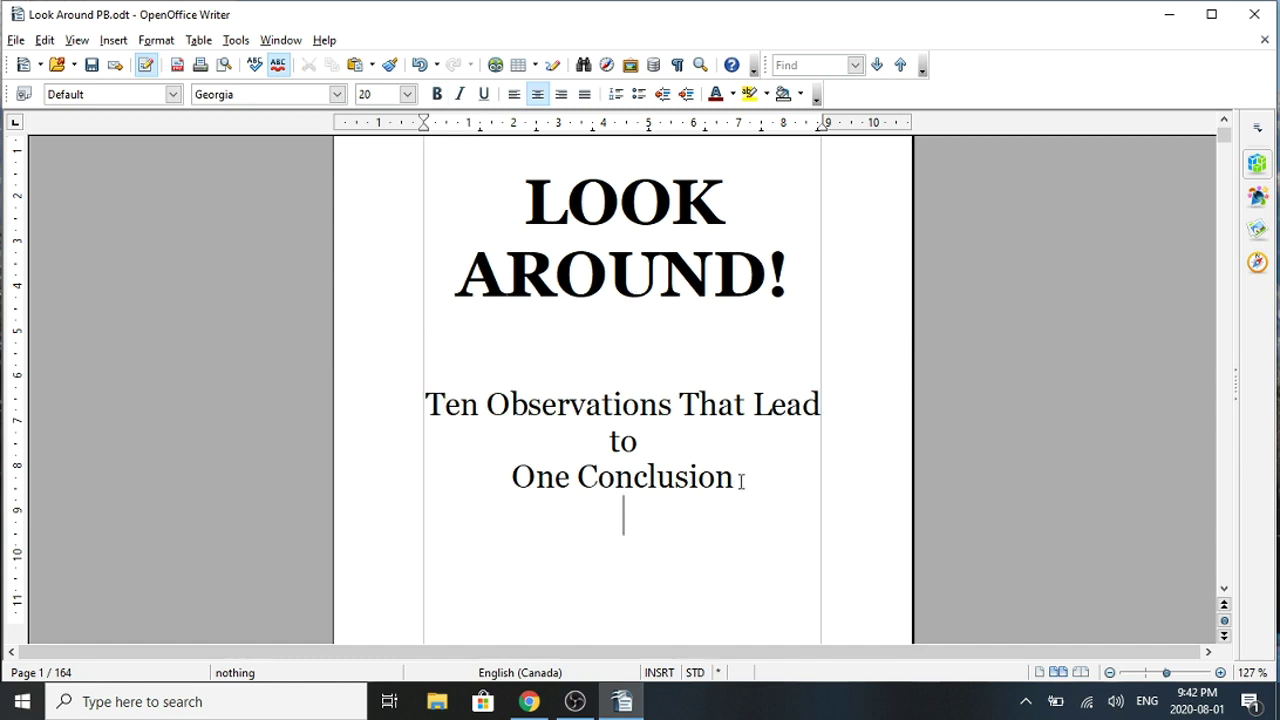
click(741, 481)
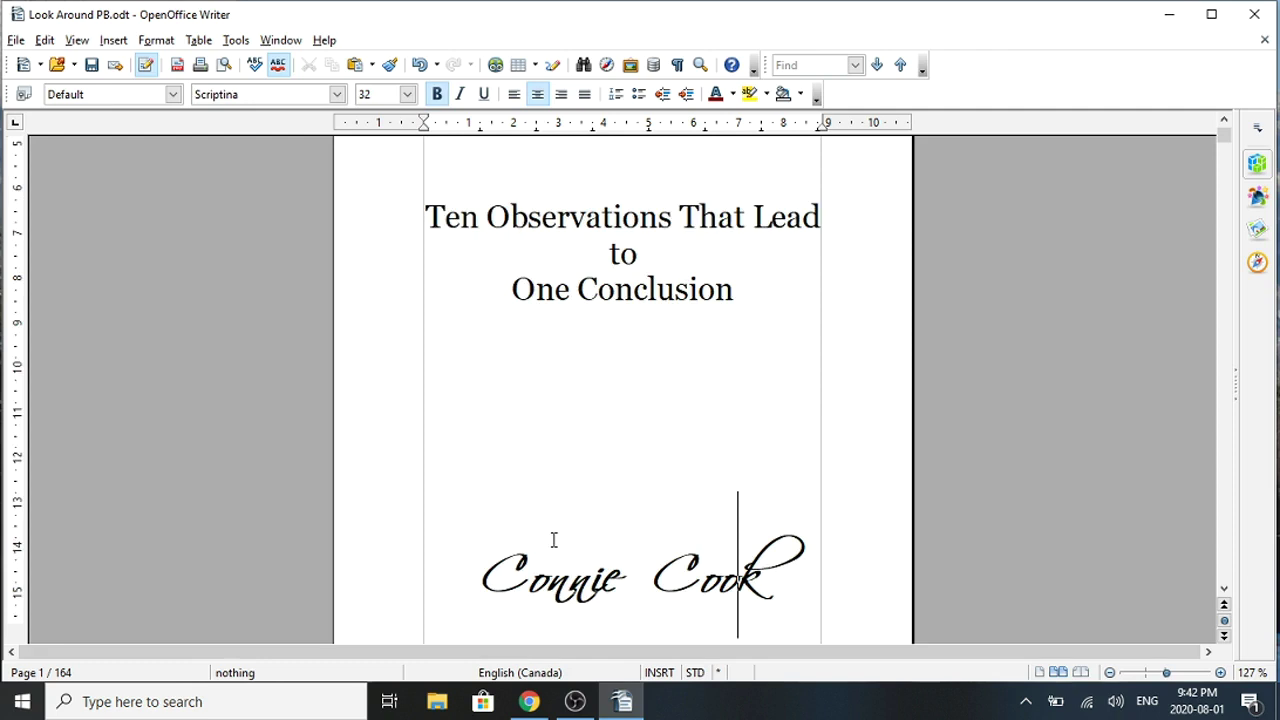
drag(477, 580, 788, 557)
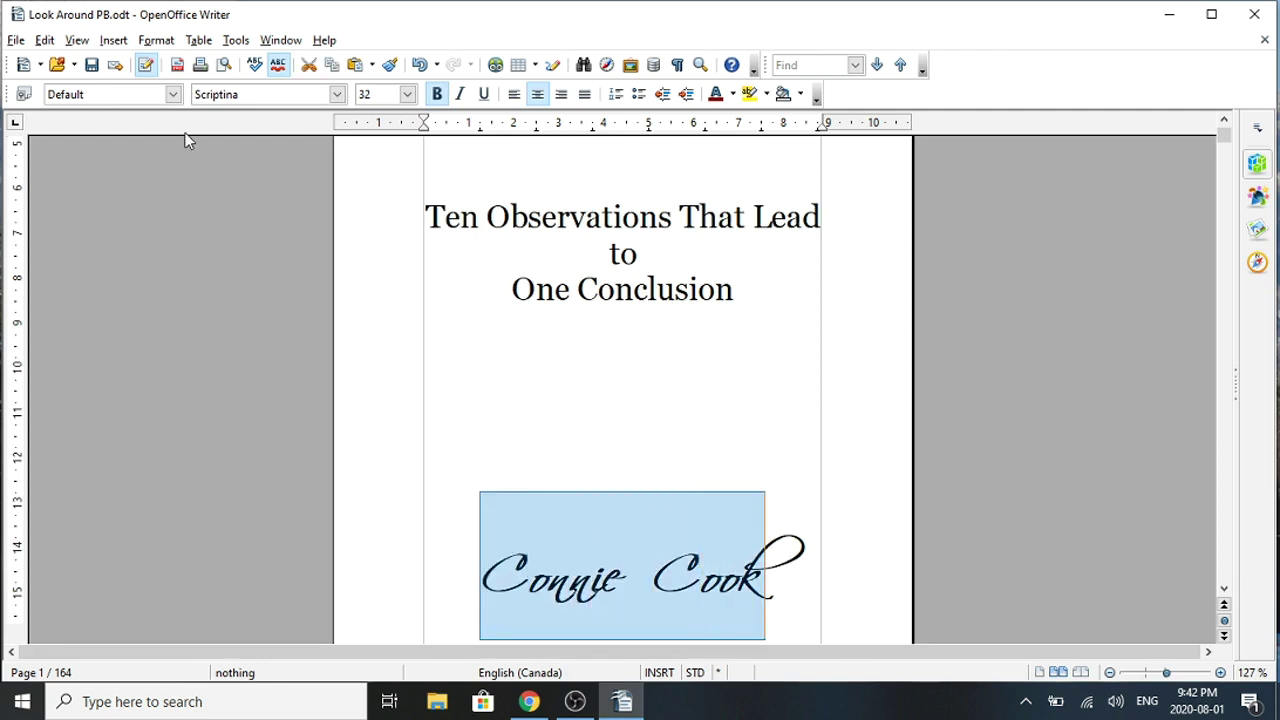
click(338, 94)
click(286, 116)
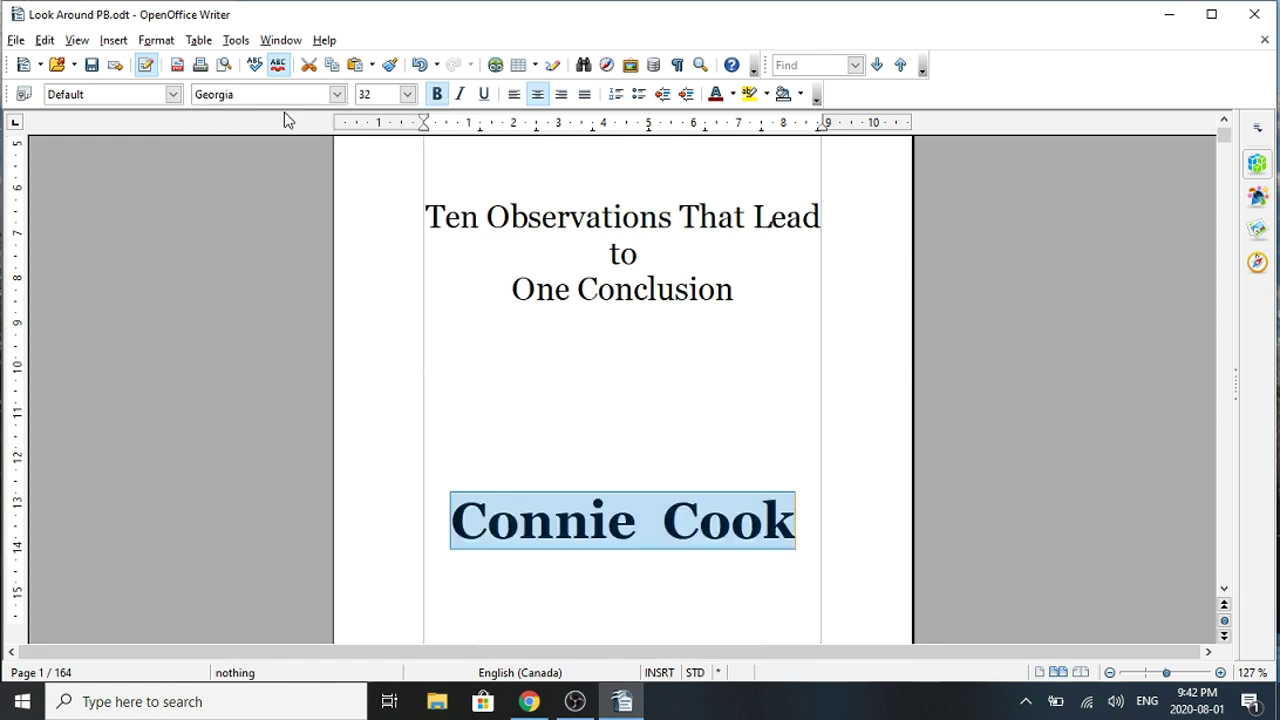
Delete the empty lines above the author's name so it sits closer to the subtitle
click(558, 402)
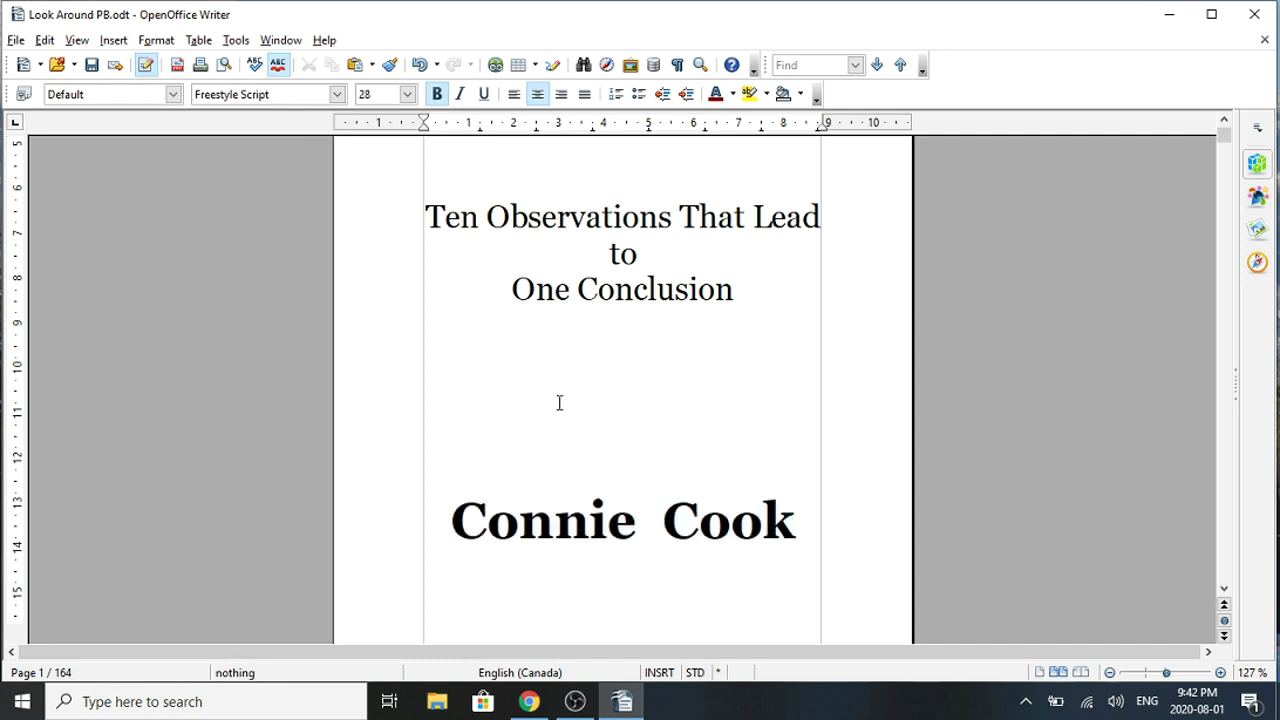
key(BackSpace)
key(BackSpace)
key(BackSpace)
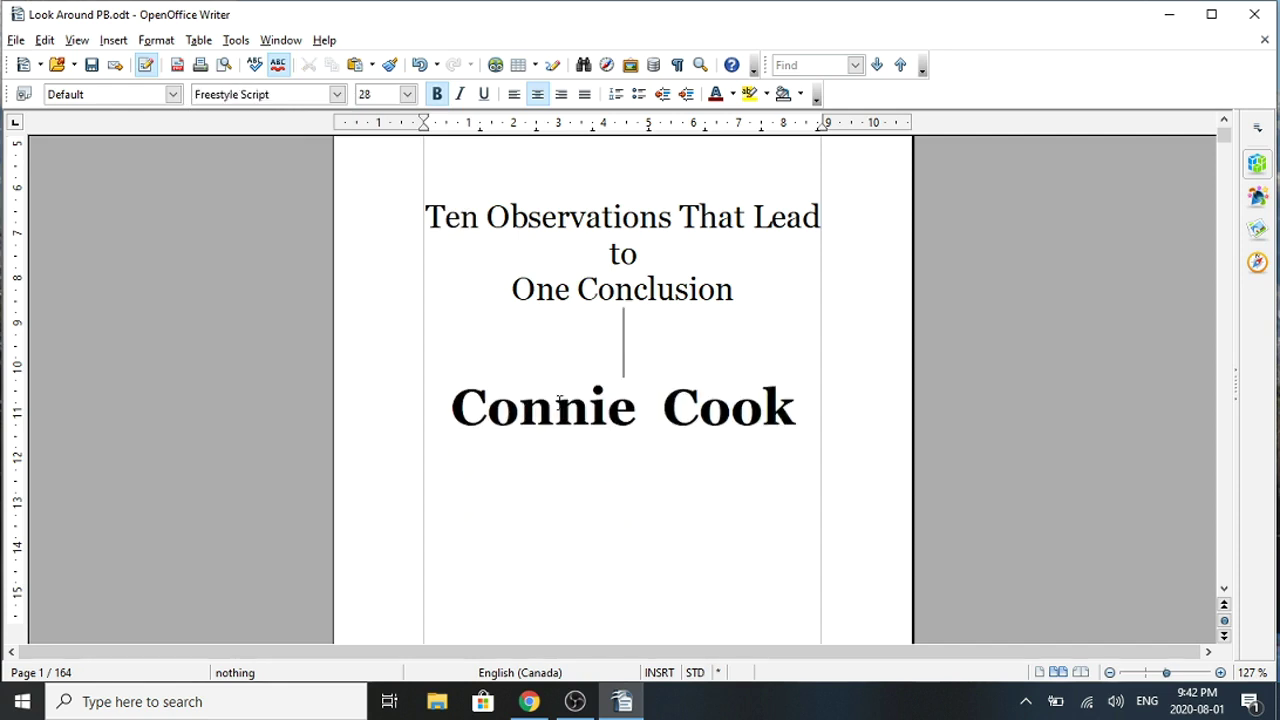
key(Up)
key(Up)
key(Up)
key(Up)
key(Up)
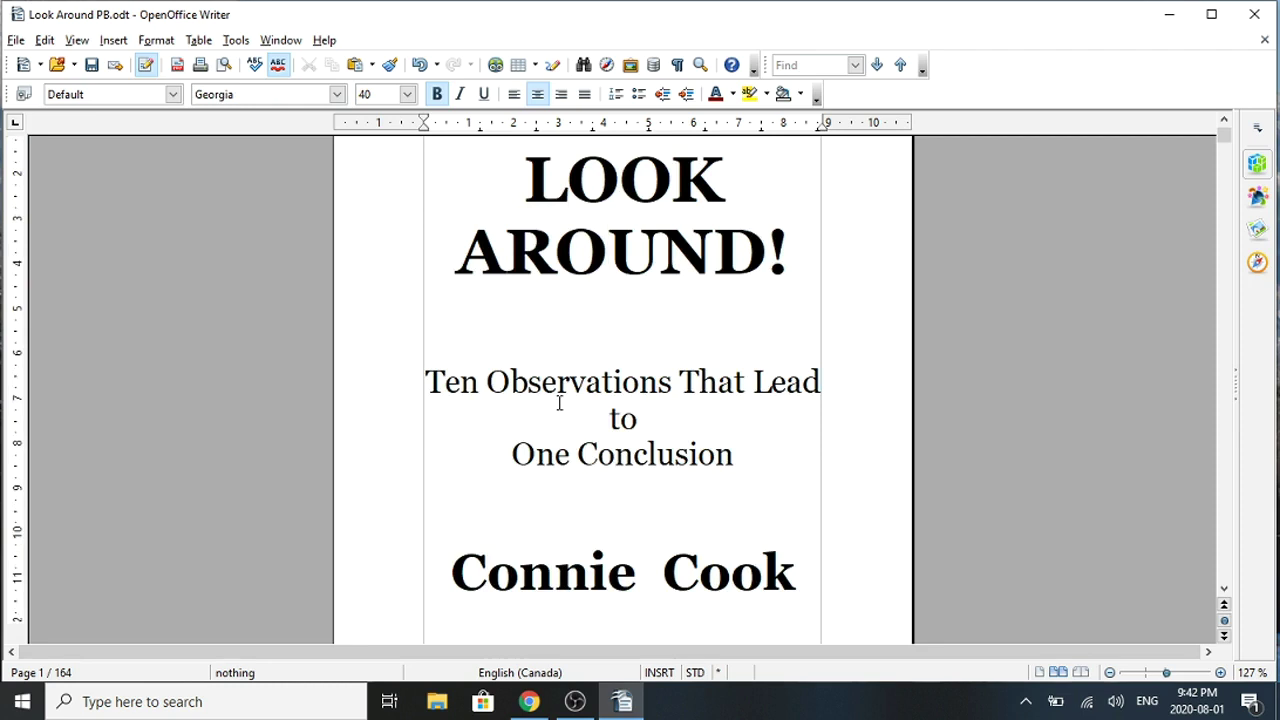
key(Up)
key(Up)
key(Down)
key(Down)
key(Down)
key(Down)
key(Down)
key(Down)
key(Down)
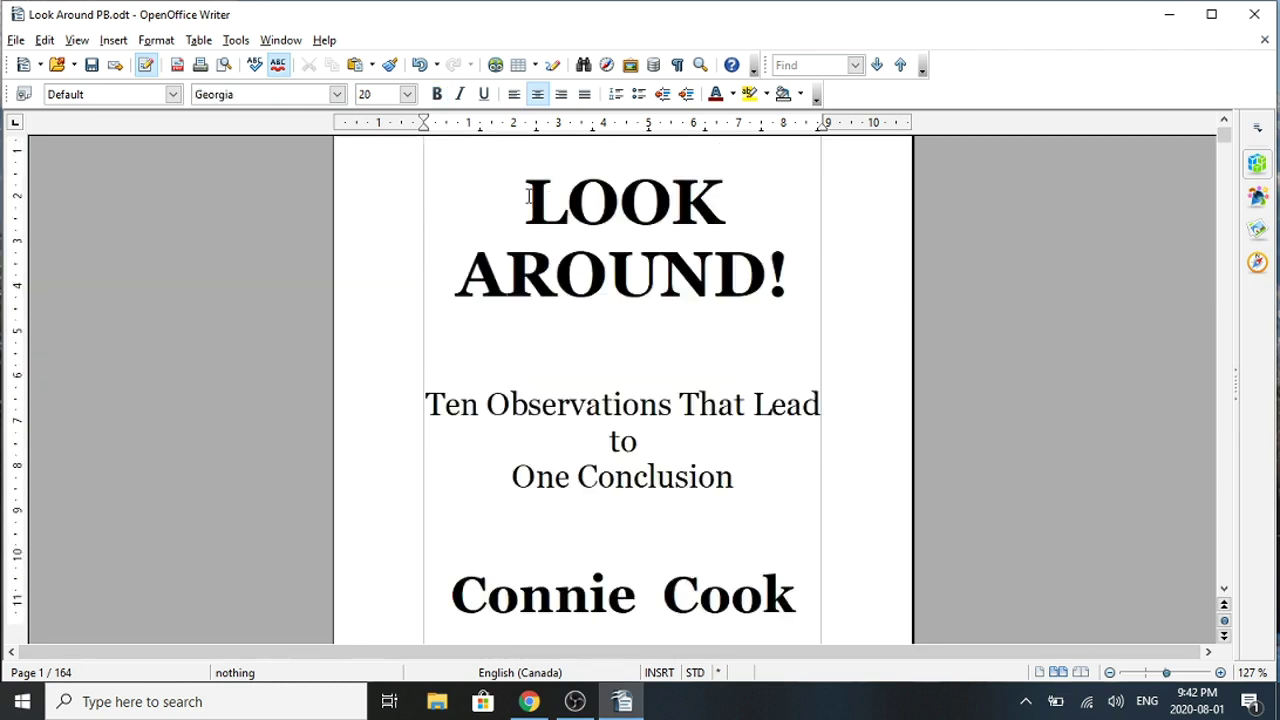
drag(526, 198, 793, 271)
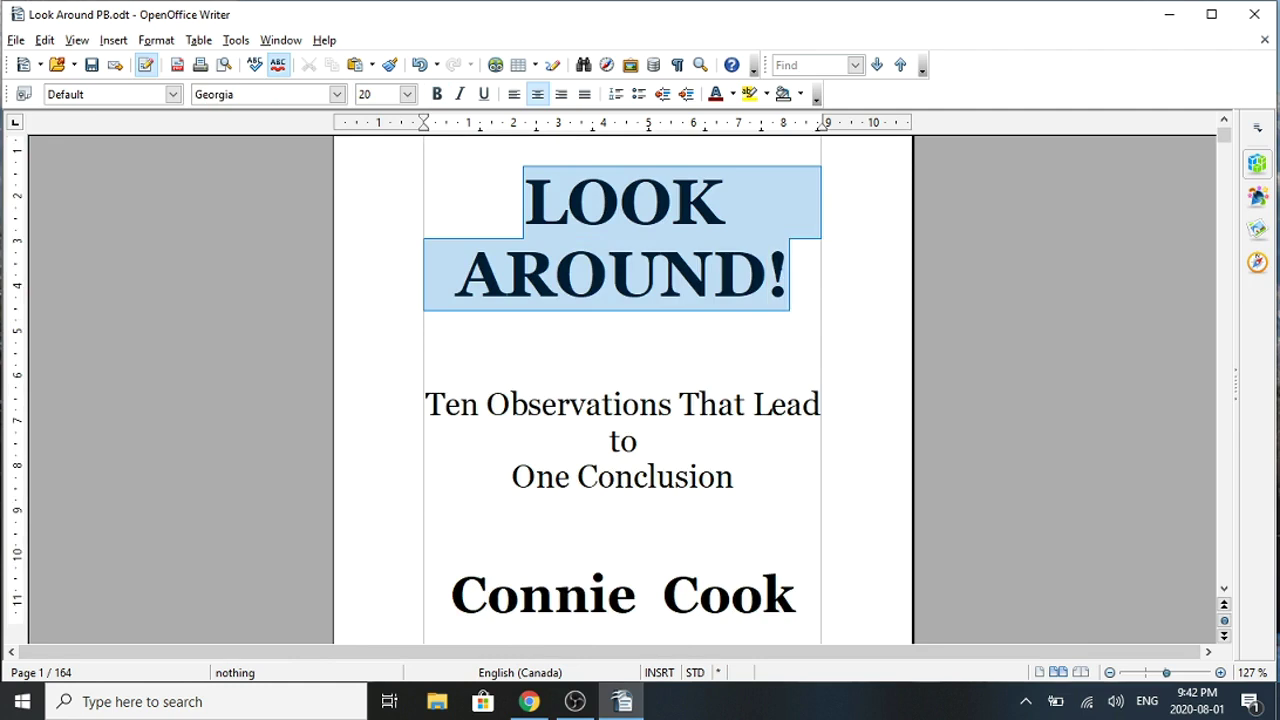
Reduce the LOOK AROUND! title and the author's name to 24 pt
click(408, 94)
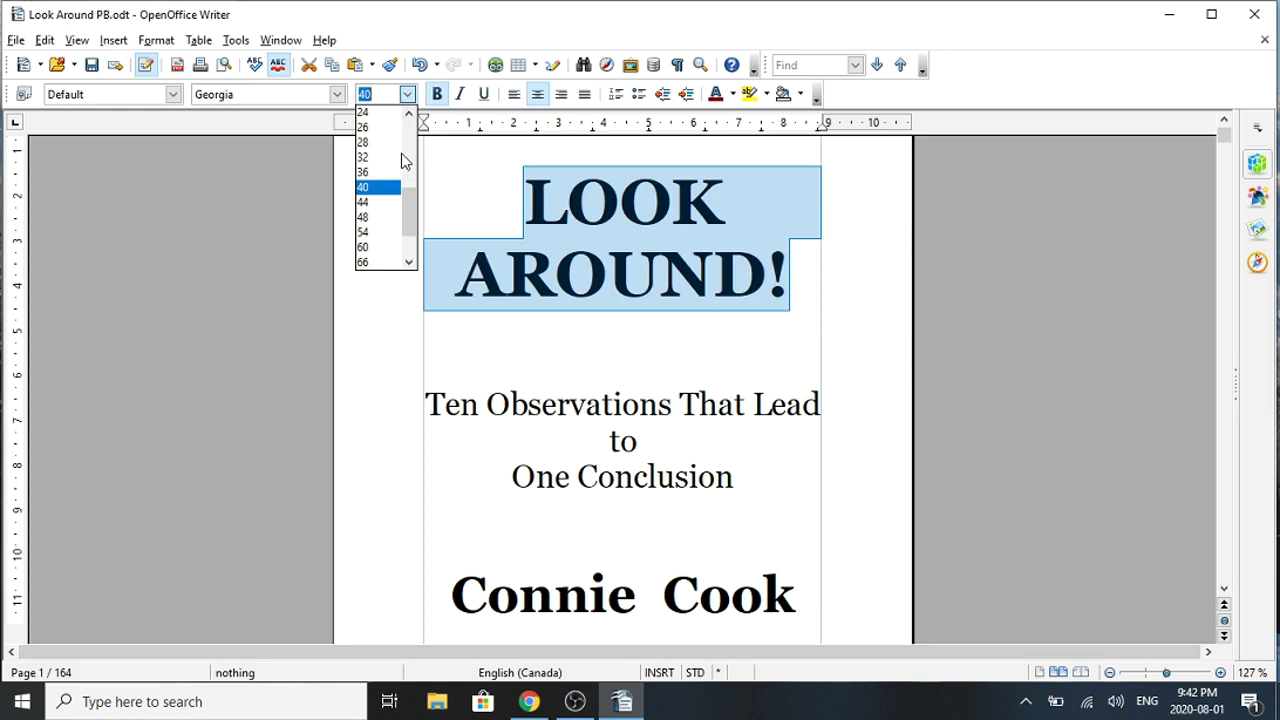
click(409, 113)
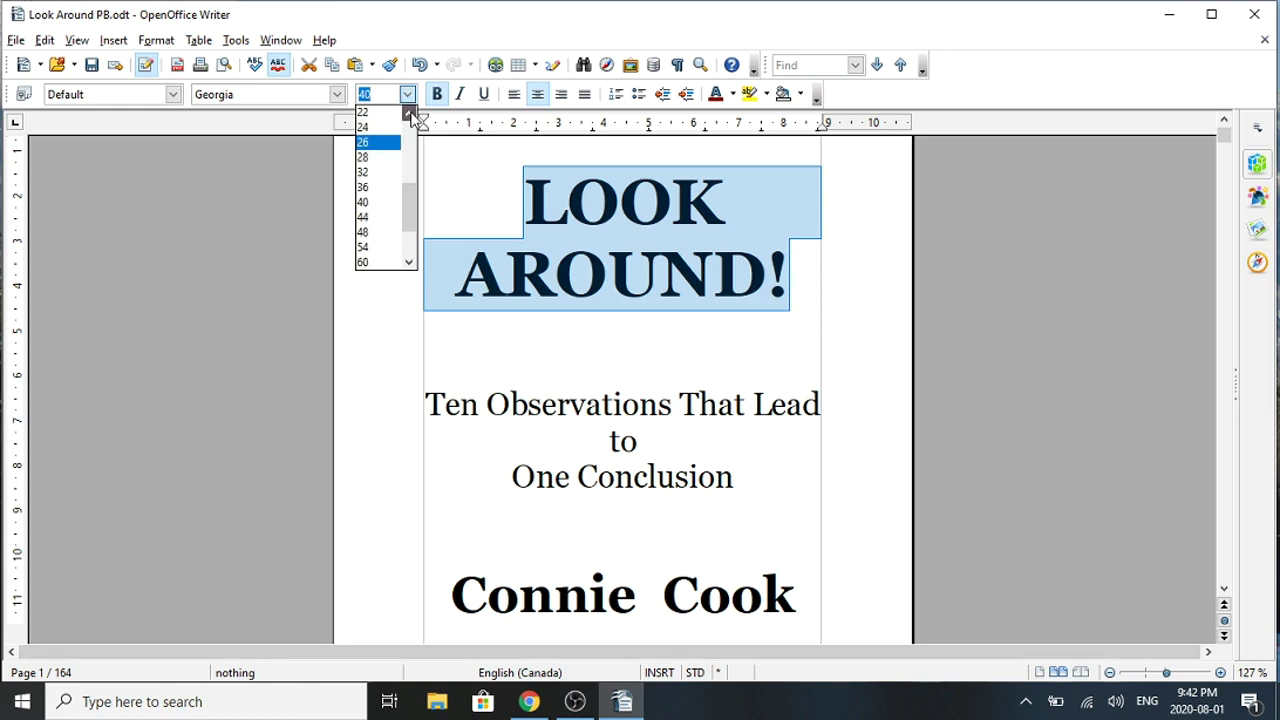
click(370, 128)
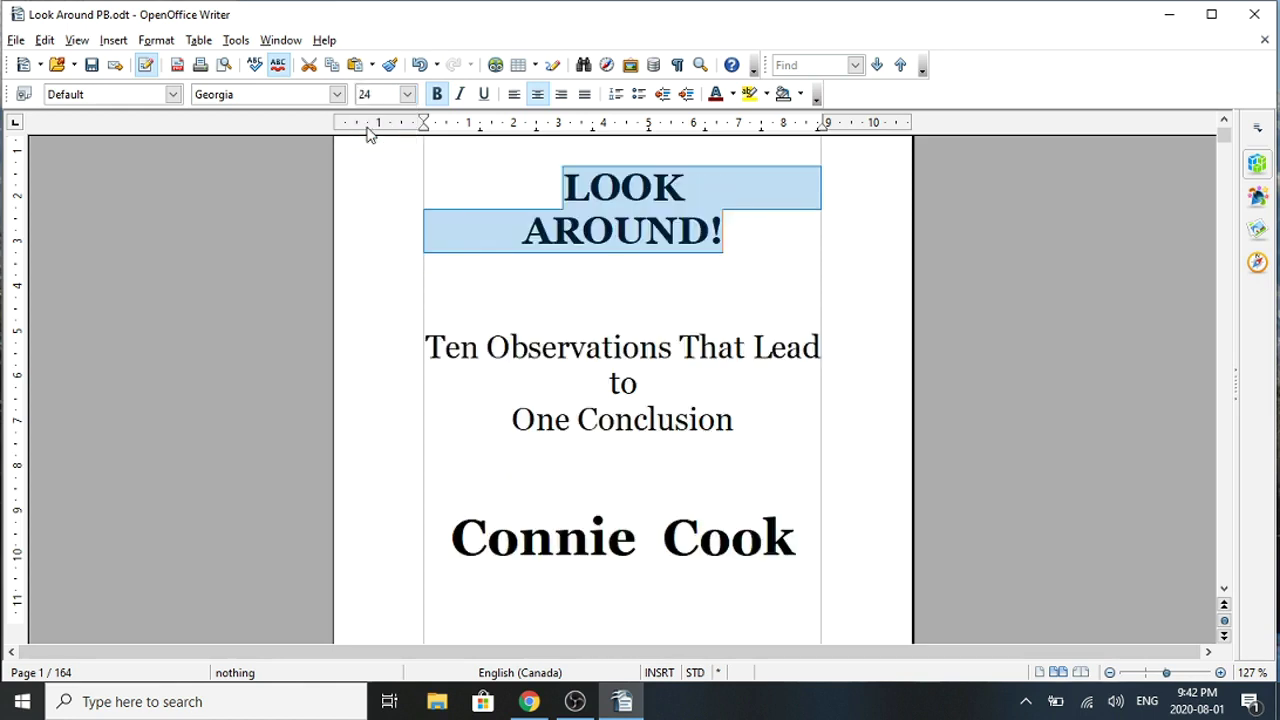
drag(450, 540, 832, 545)
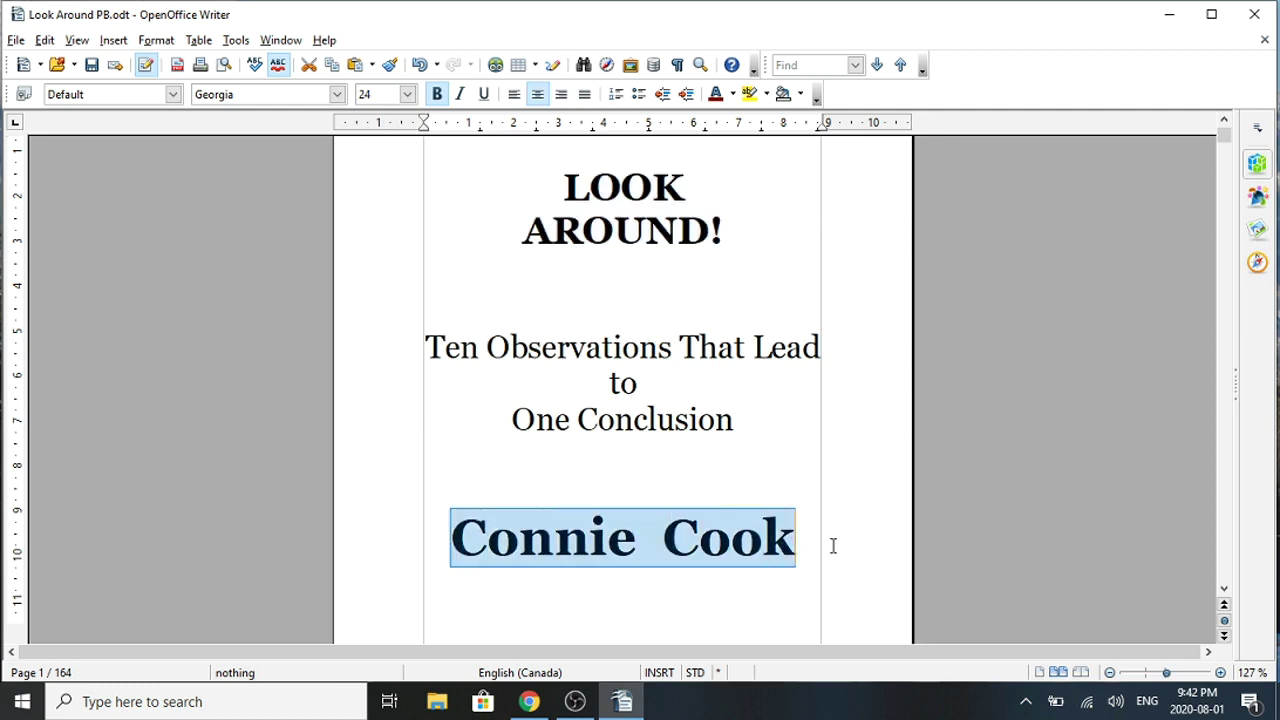
click(409, 94)
click(372, 141)
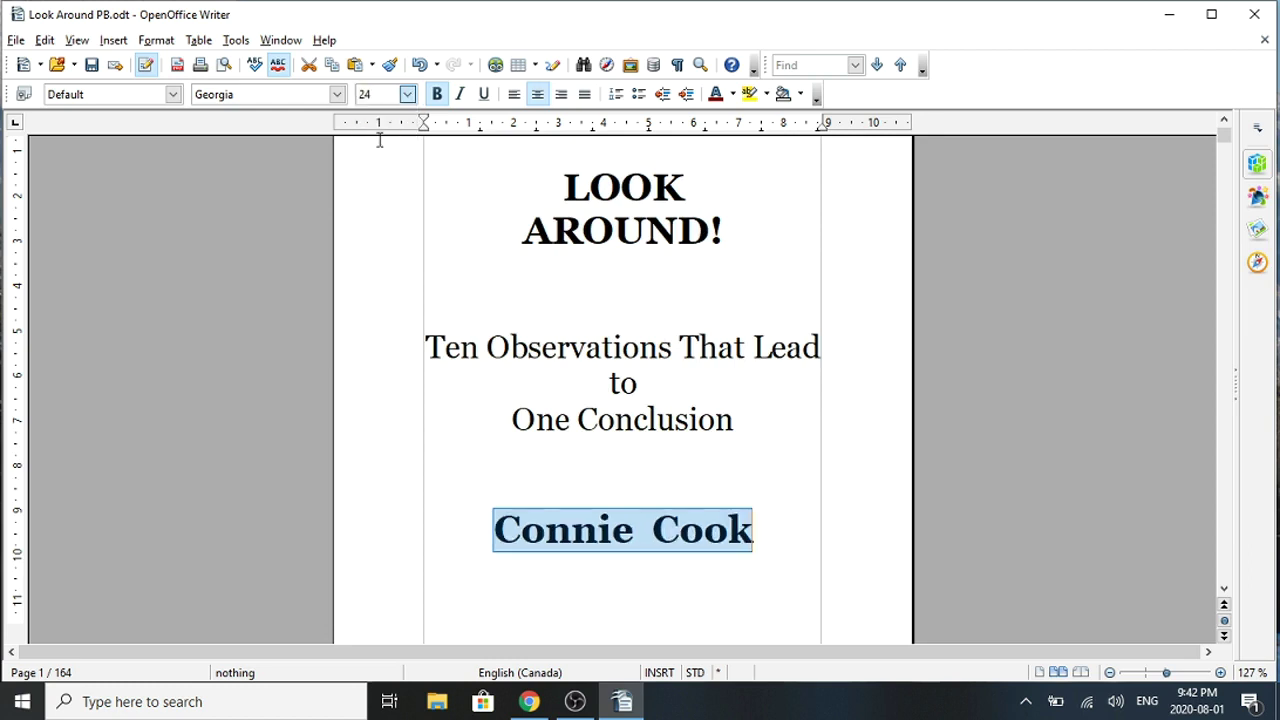
click(736, 428)
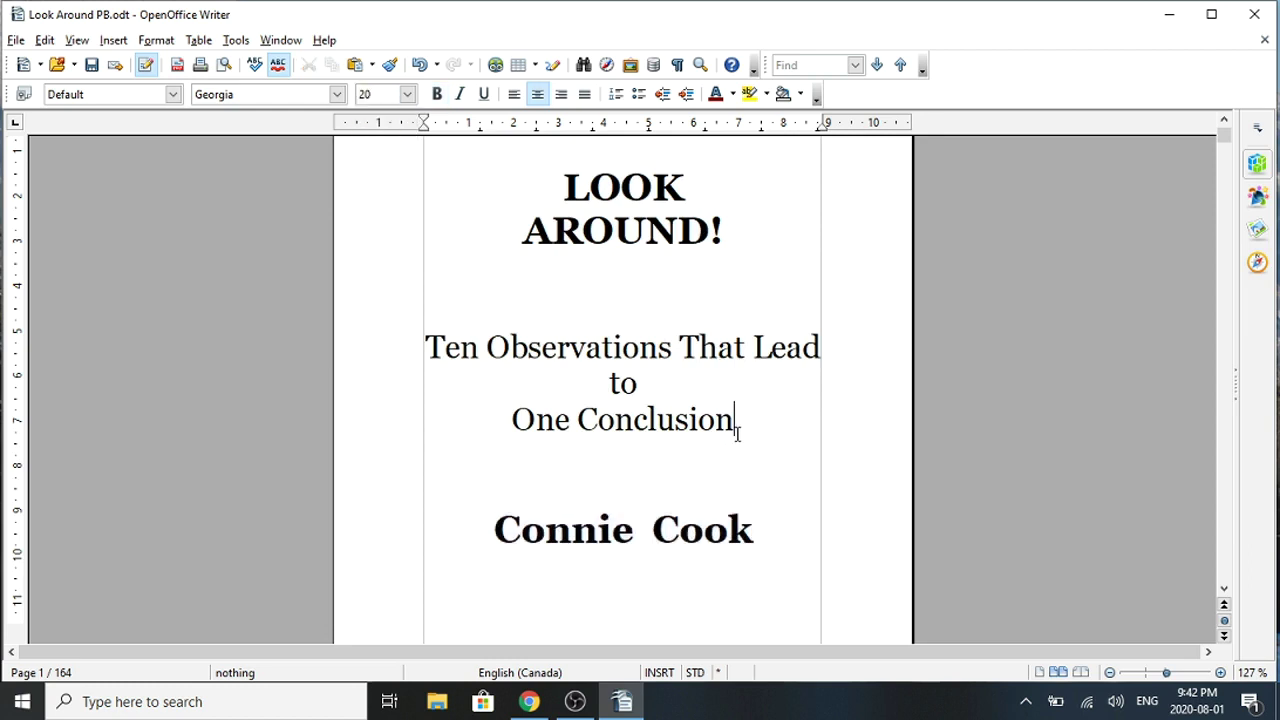
Move from the title page past the copyright notice into the contents on page 3
key(Page_Down)
key(Page_Up)
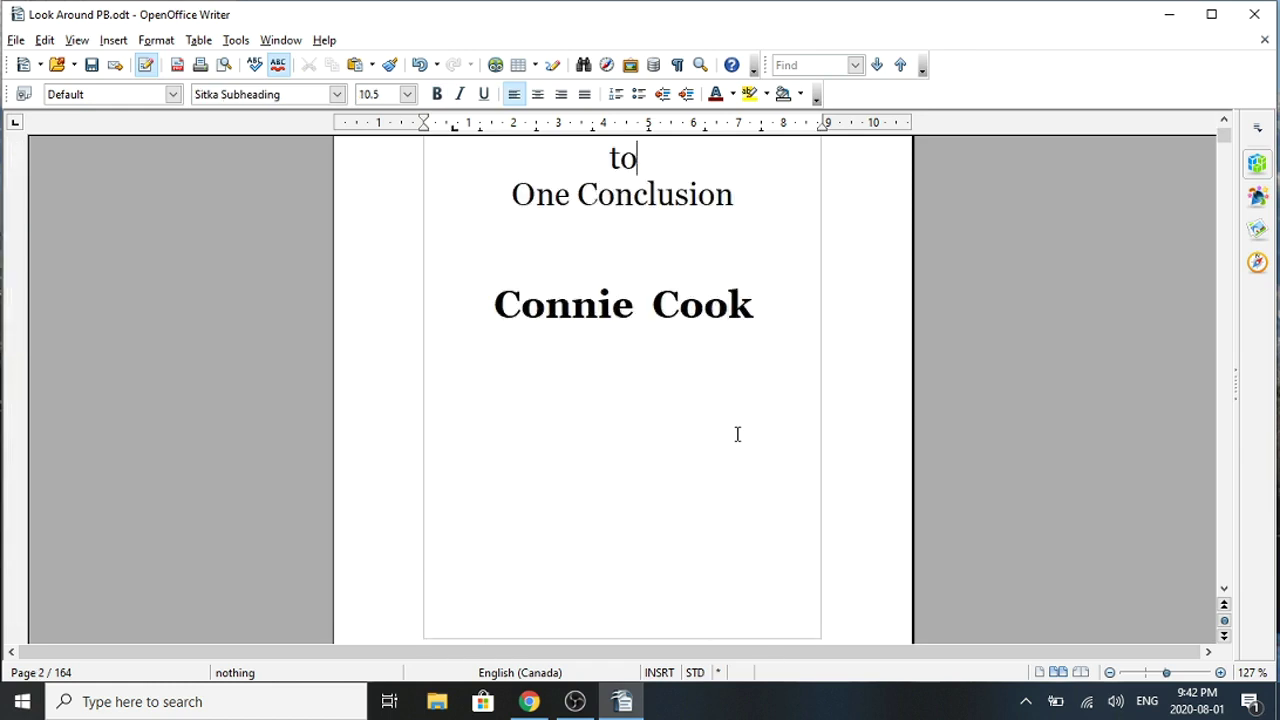
key(Down)
key(Down)
key(Down)
key(Down)
key(Down)
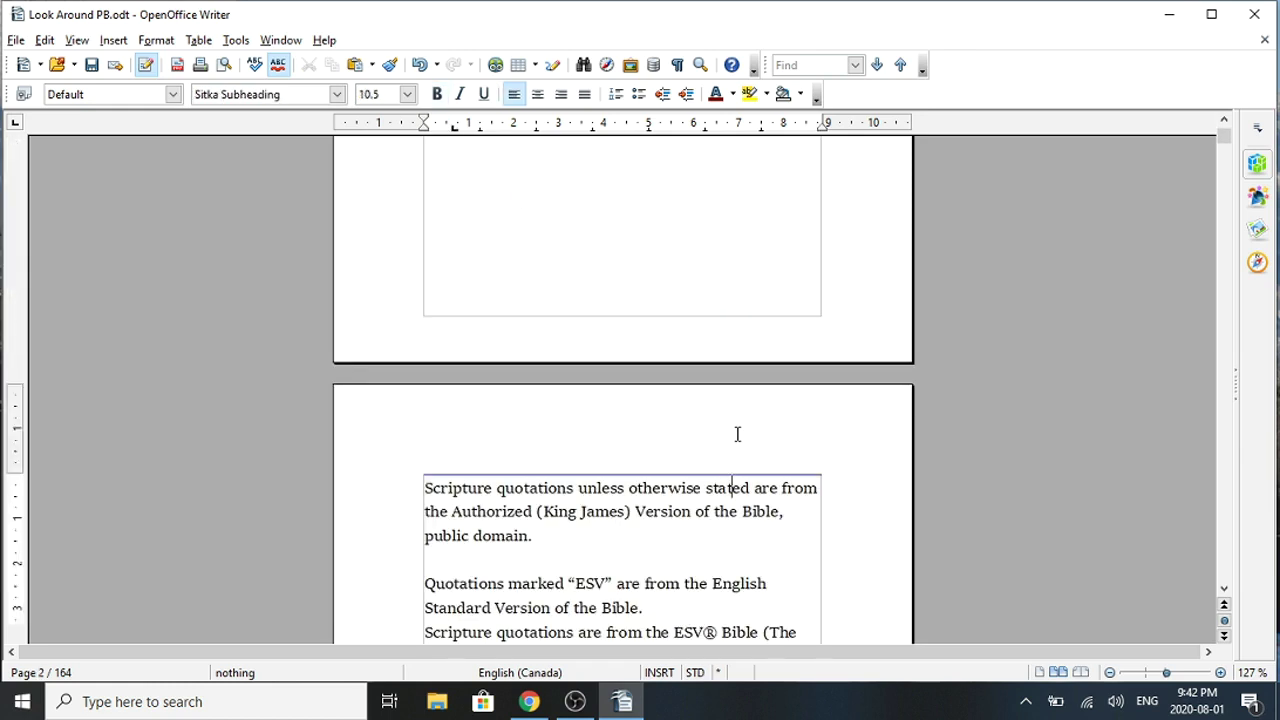
key(Down)
key(Down)
key(Down)
key(Down)
key(Down)
key(Down)
key(Down)
key(Down)
key(Down)
key(Down)
key(Down)
key(Down)
key(Down)
key(Down)
key(Down)
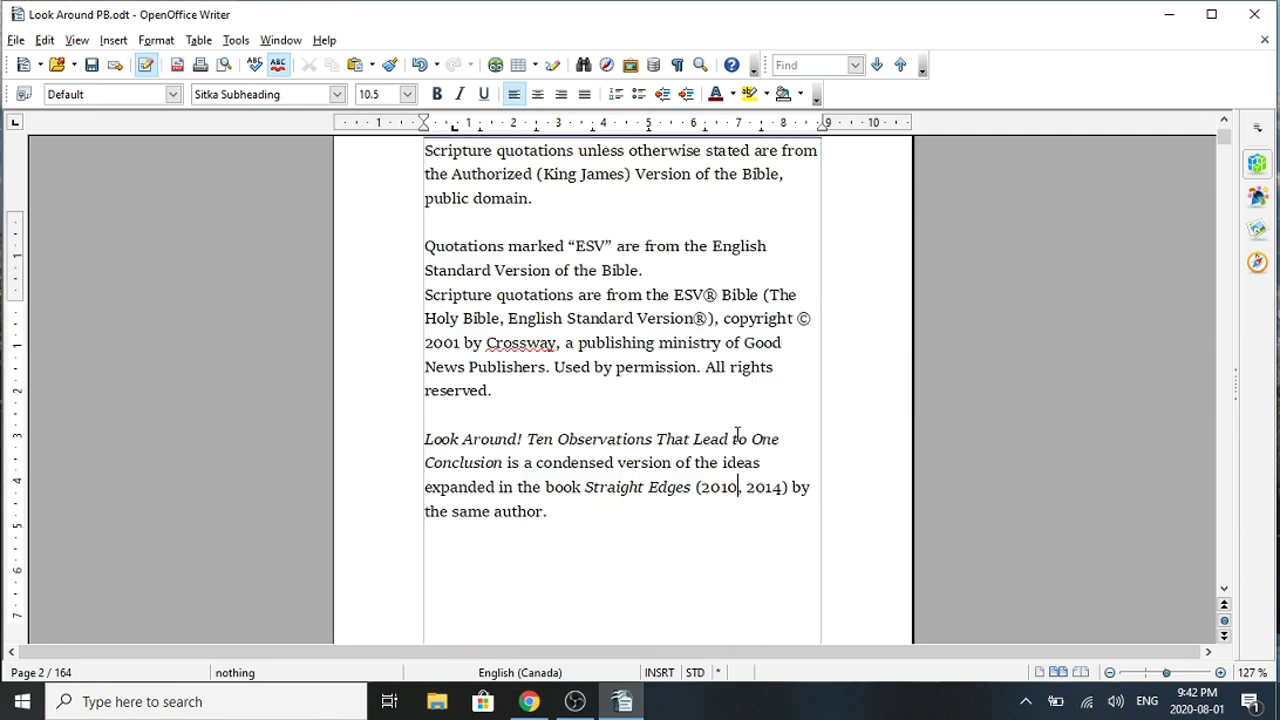
key(Up)
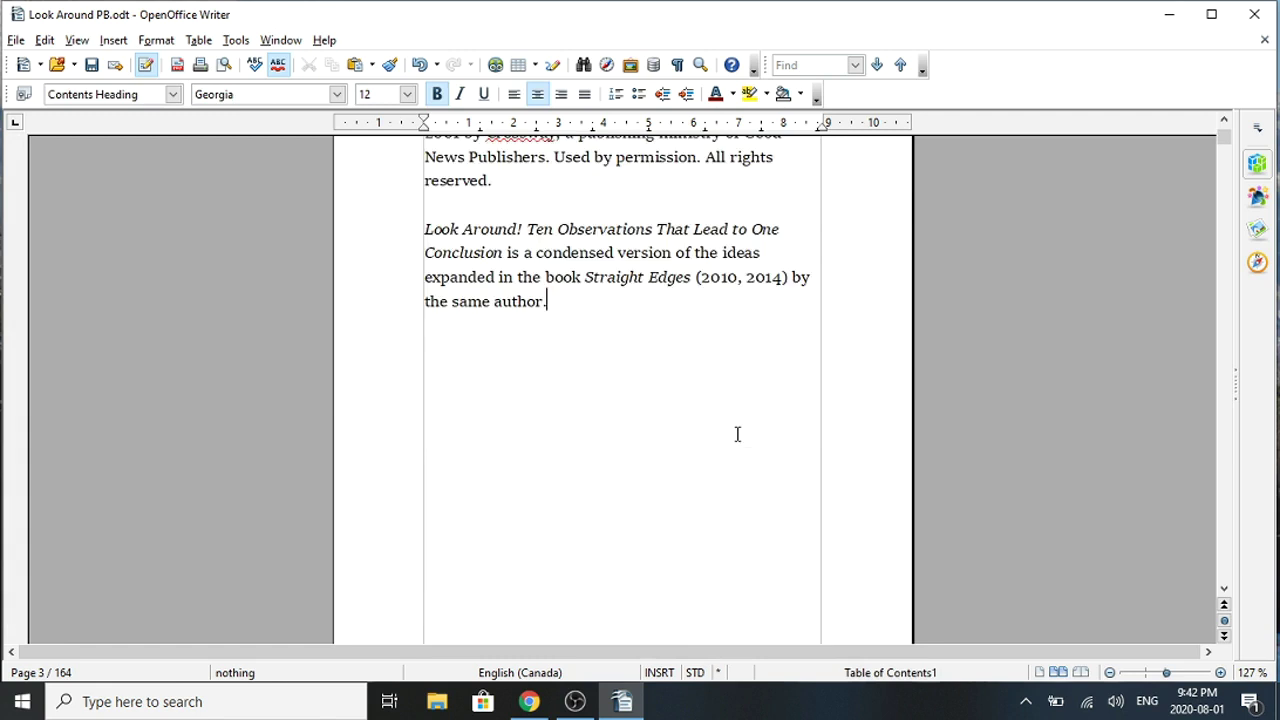
key(Down)
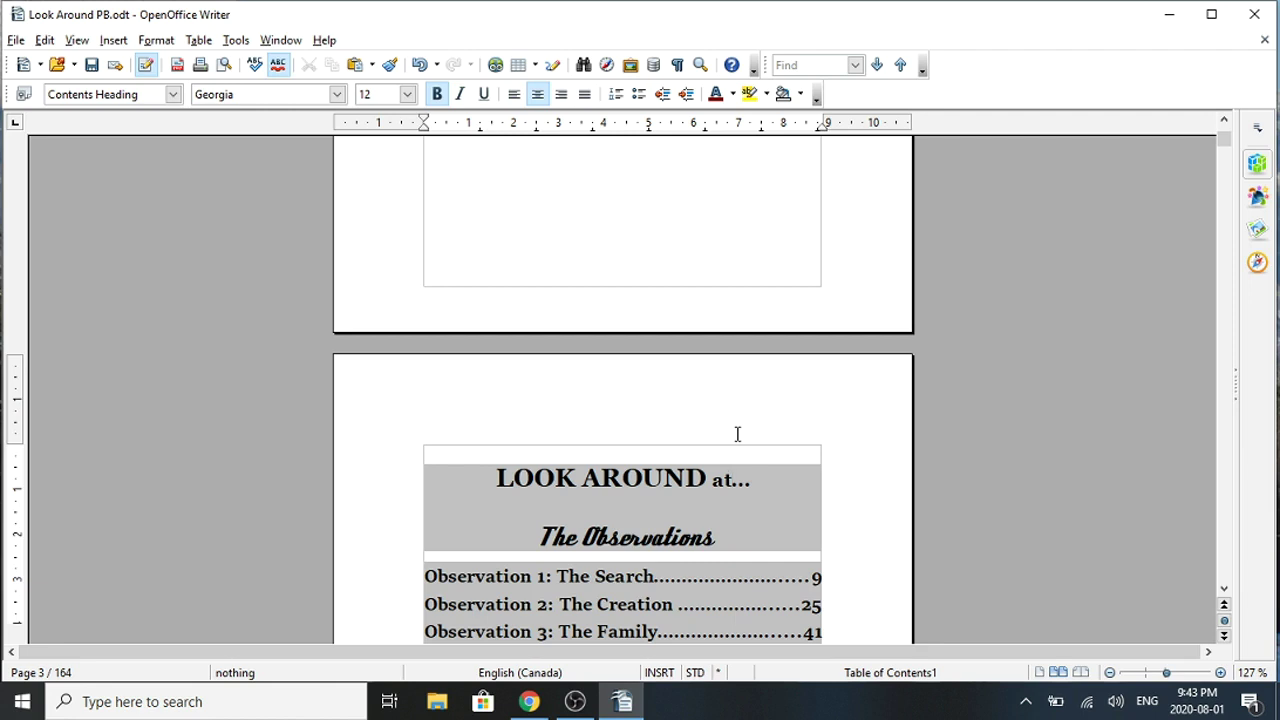
key(Down)
key(Down)
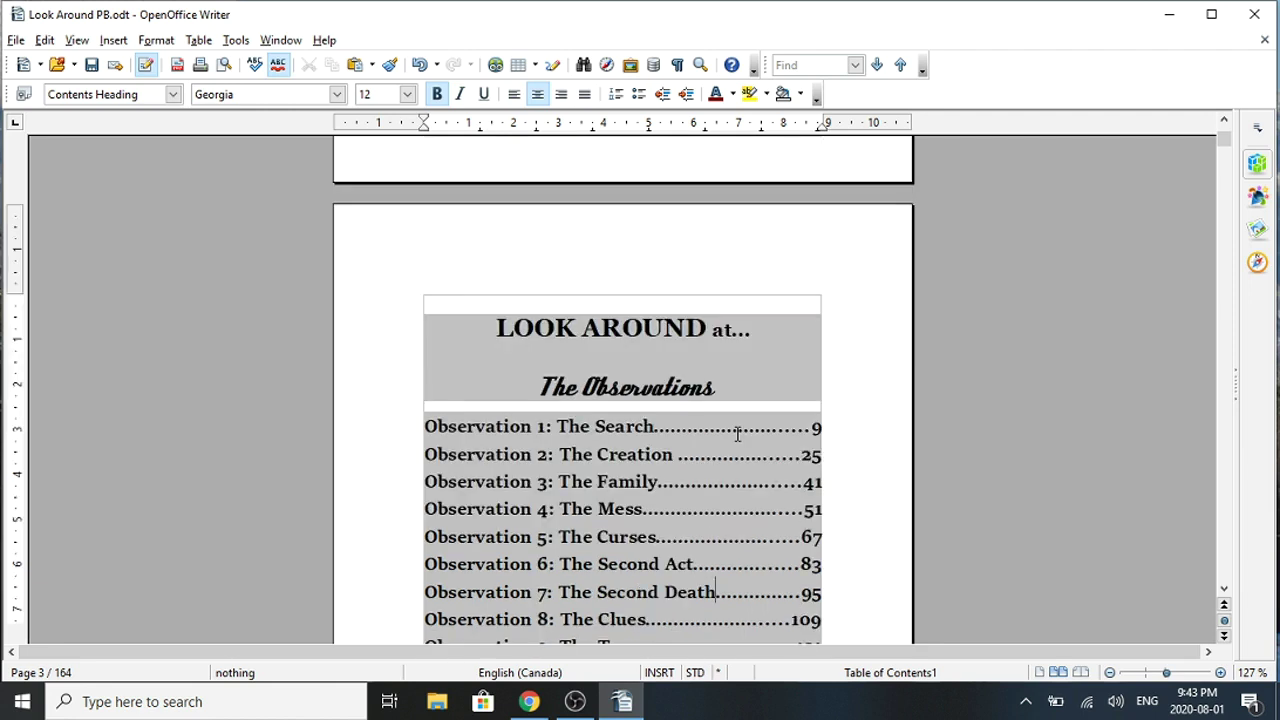
key(Down)
key(Down)
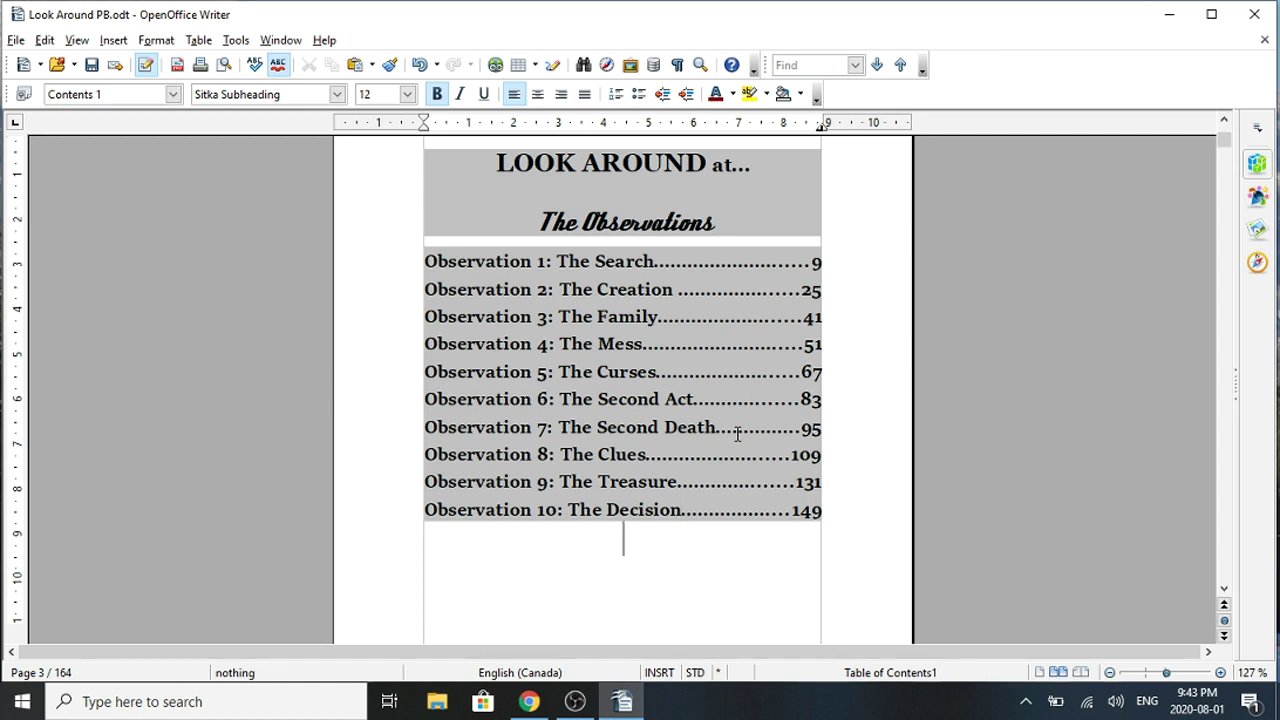
Remove the blank page after the contents so the Author's Note follows directly
key(Down)
key(Down)
key(Down)
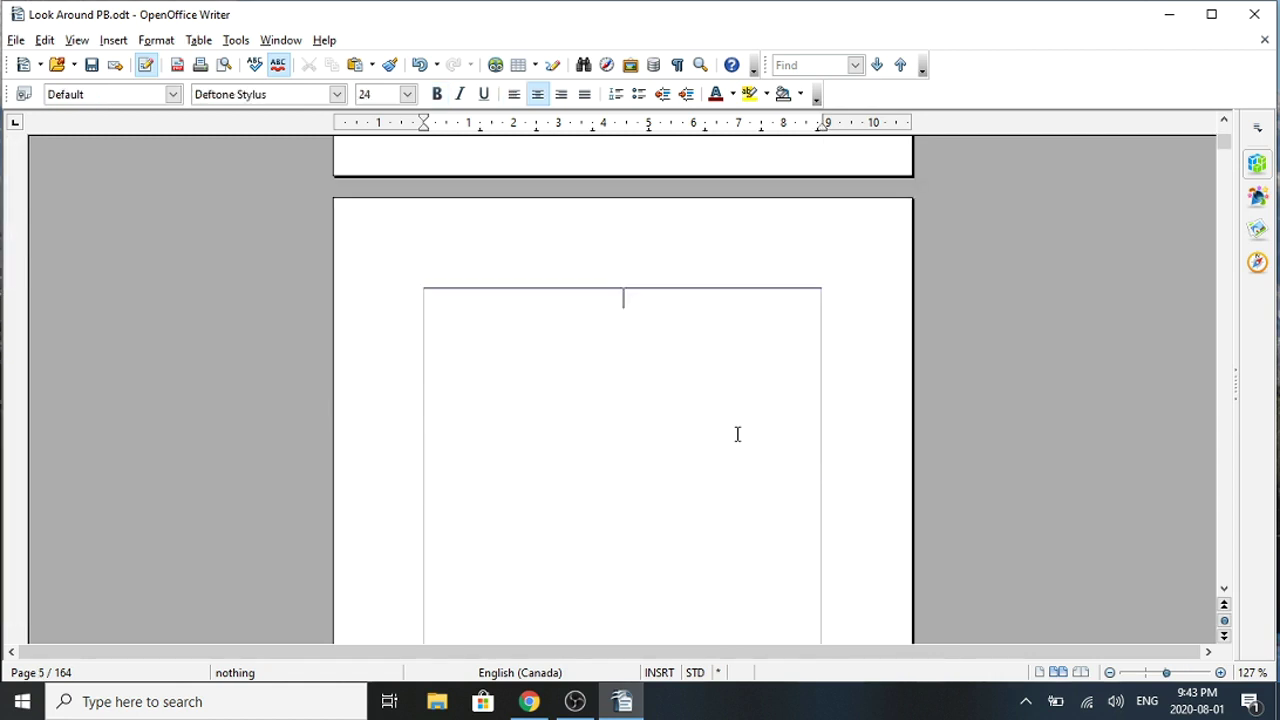
key(Up)
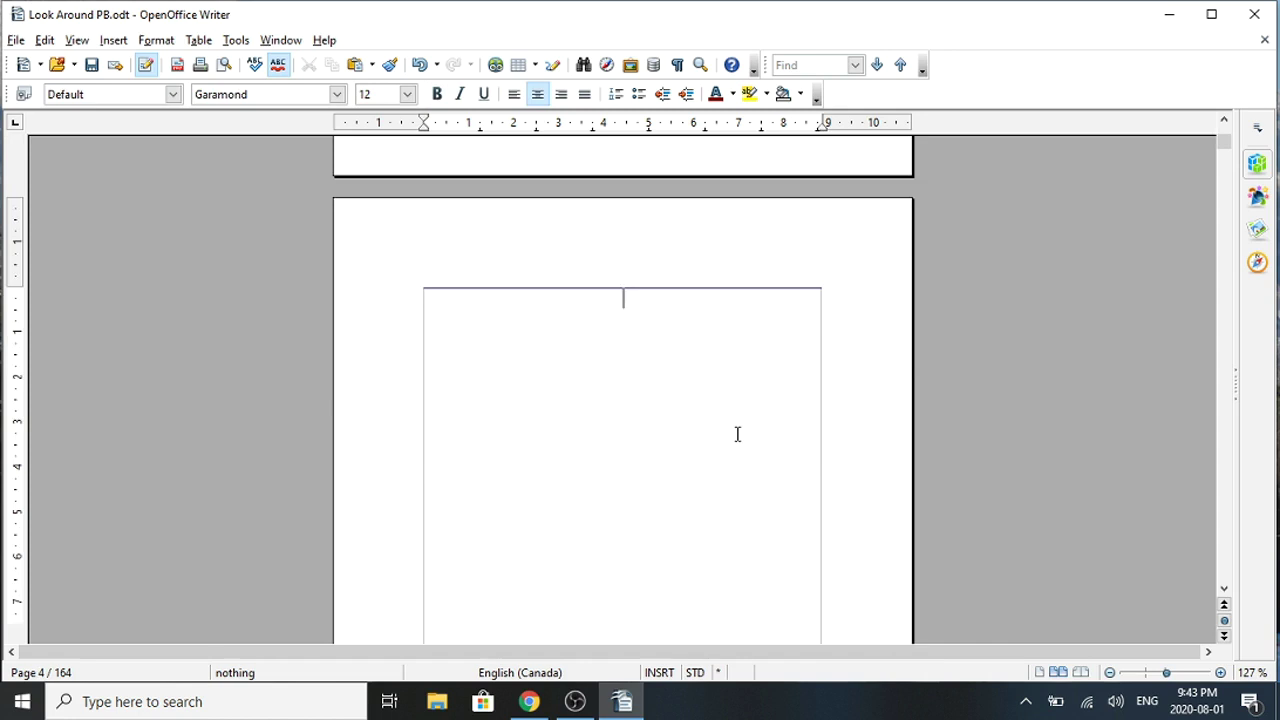
key(Up)
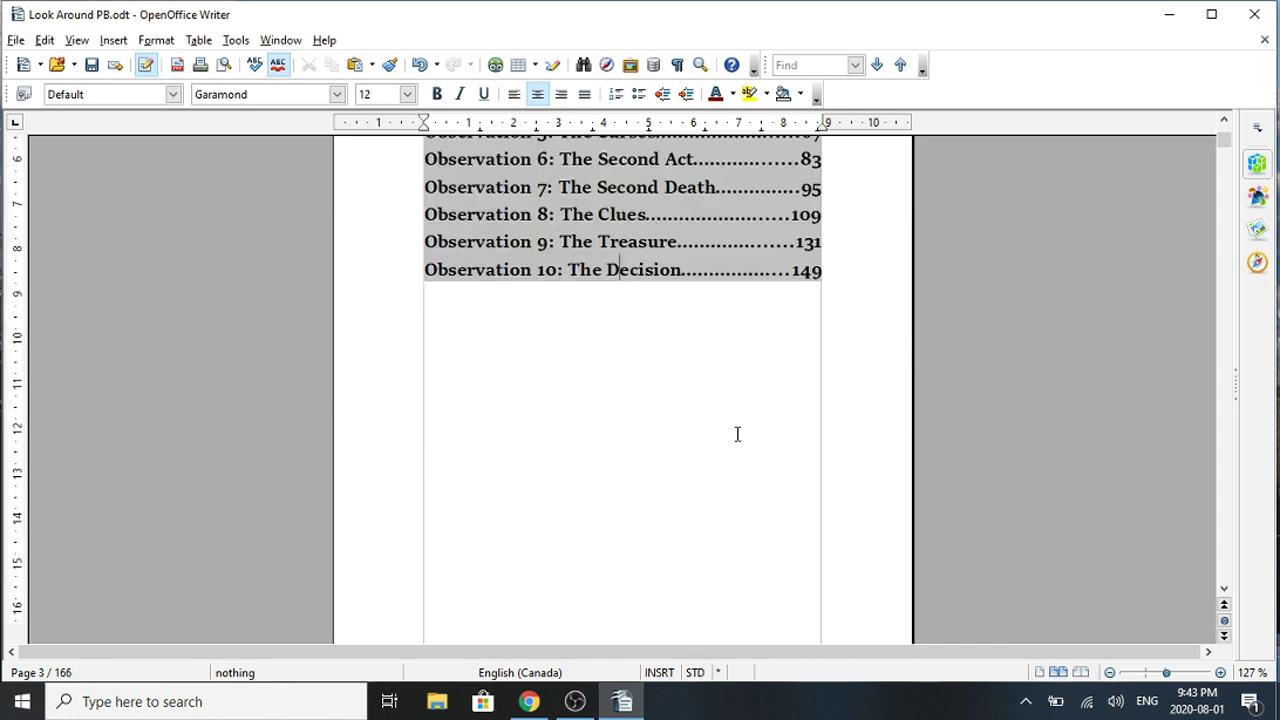
key(Down)
key(Down)
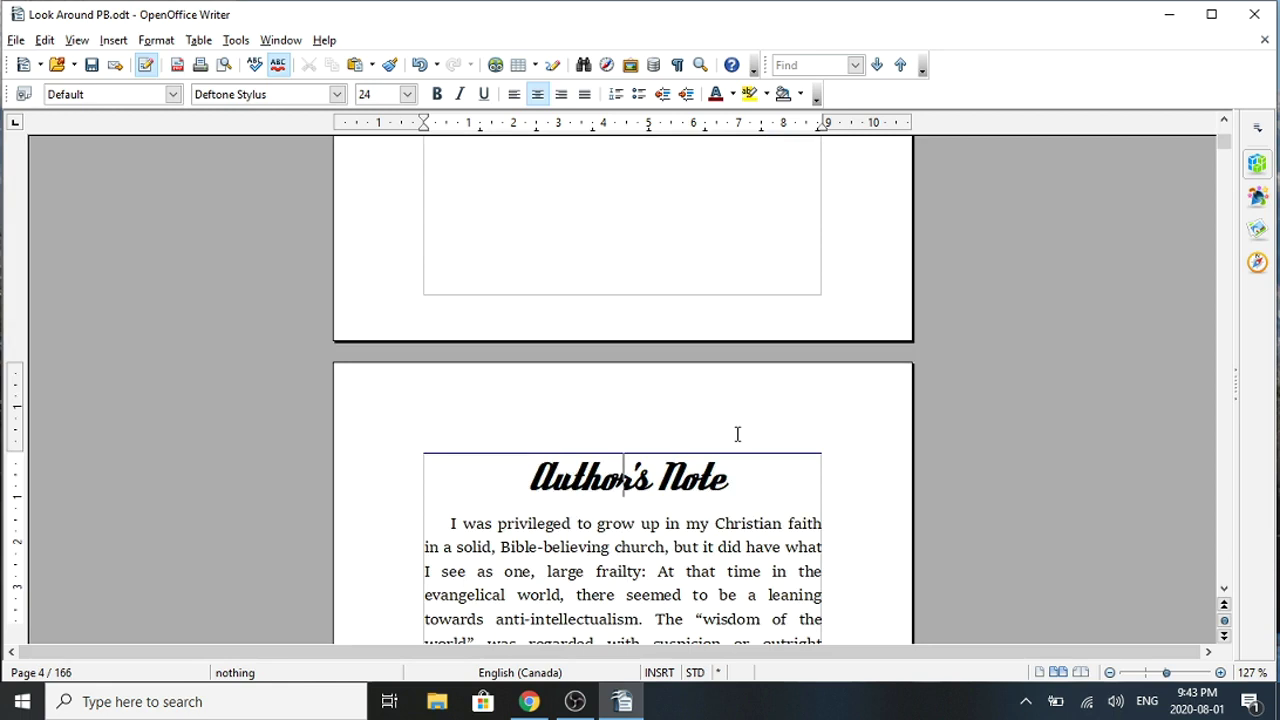
key(Up)
key(Down)
key(Down)
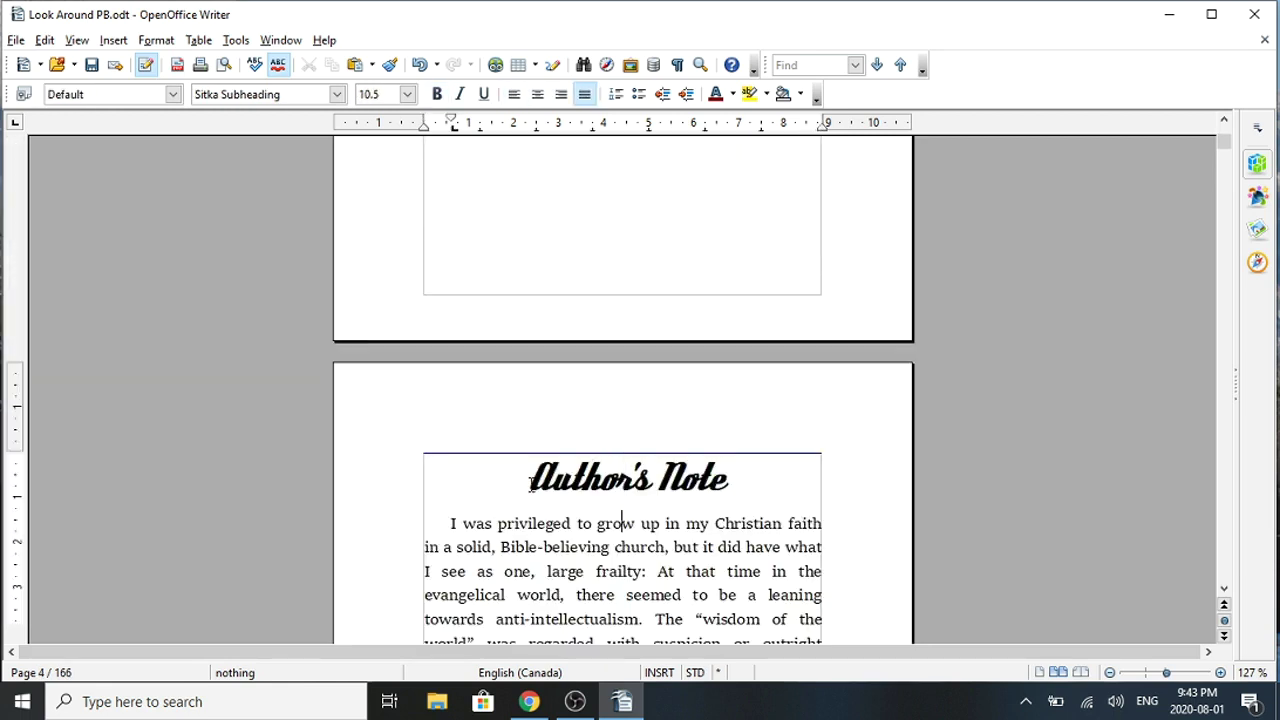
drag(527, 478, 734, 477)
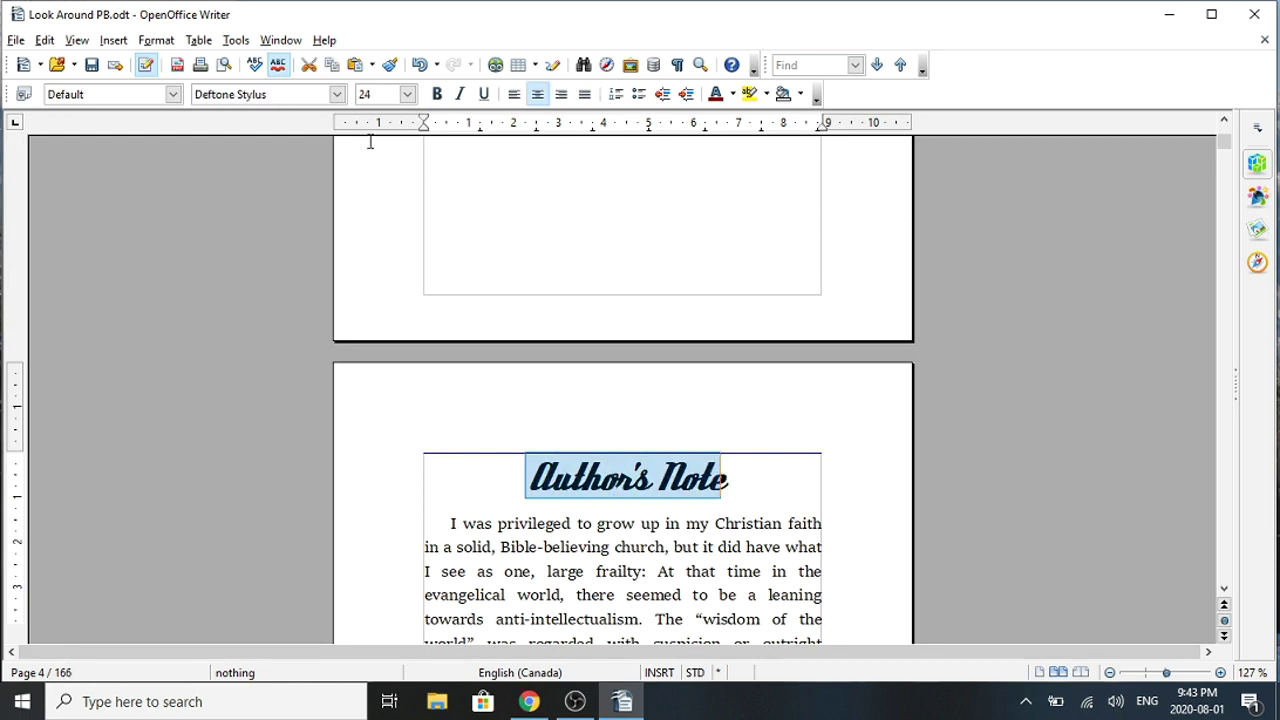
Switch the Author's Note heading from the script font to Georgia
click(337, 95)
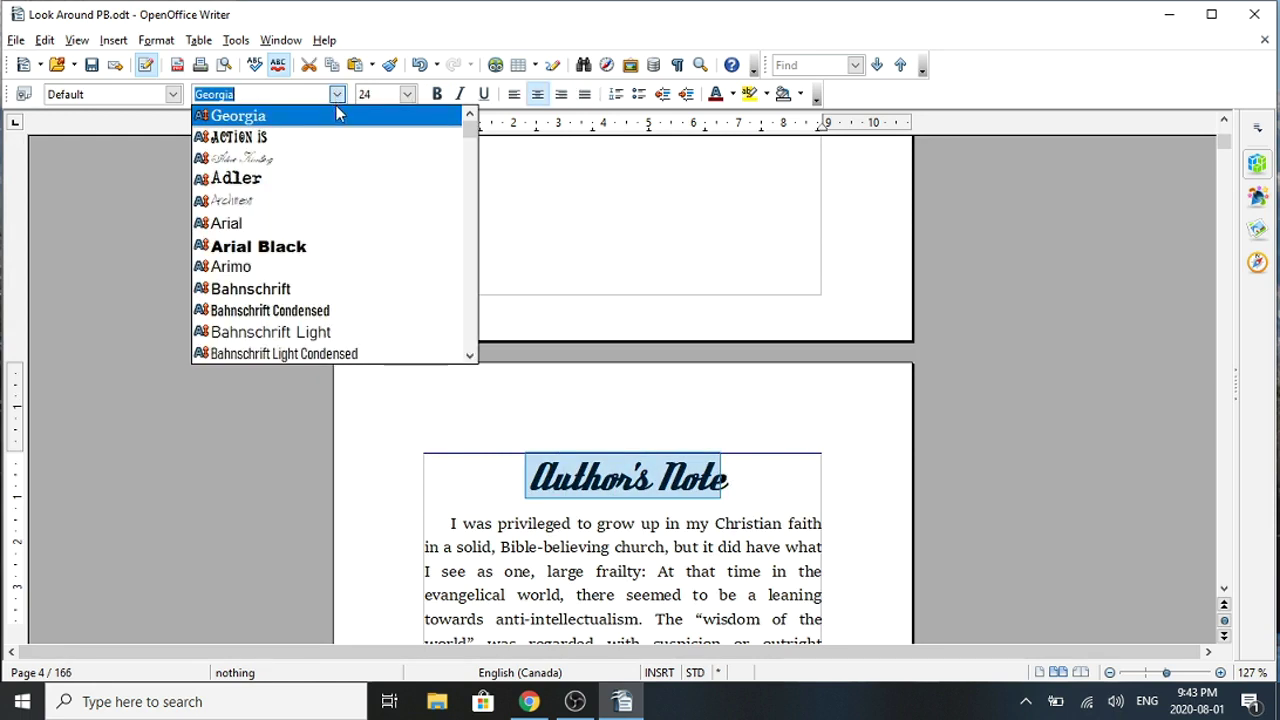
click(337, 117)
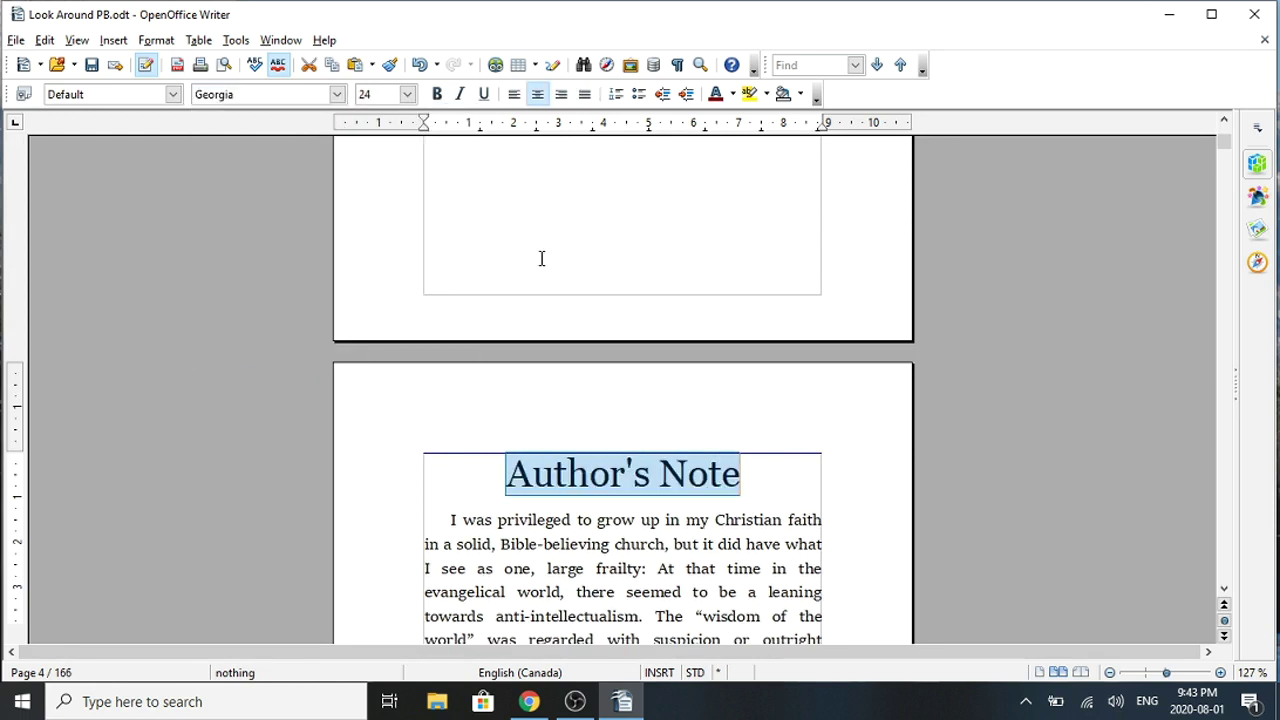
click(742, 477)
key(Down)
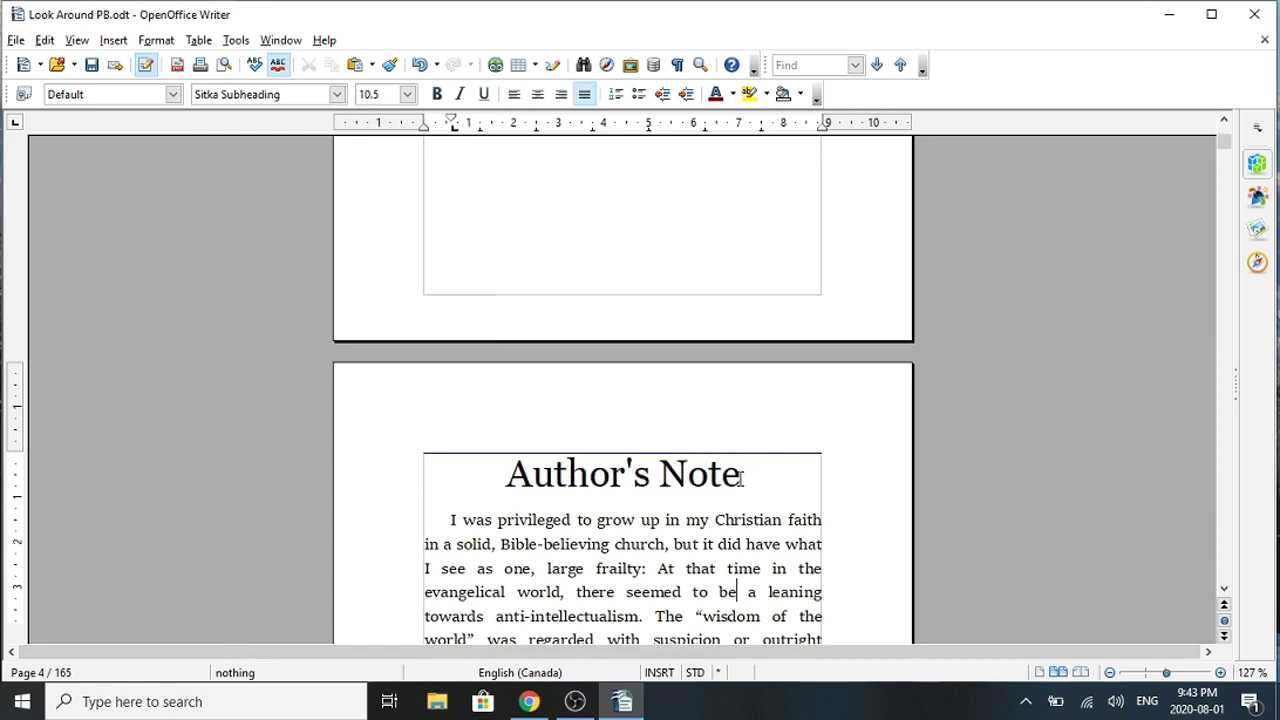
key(Page_Down)
key(Page_Down)
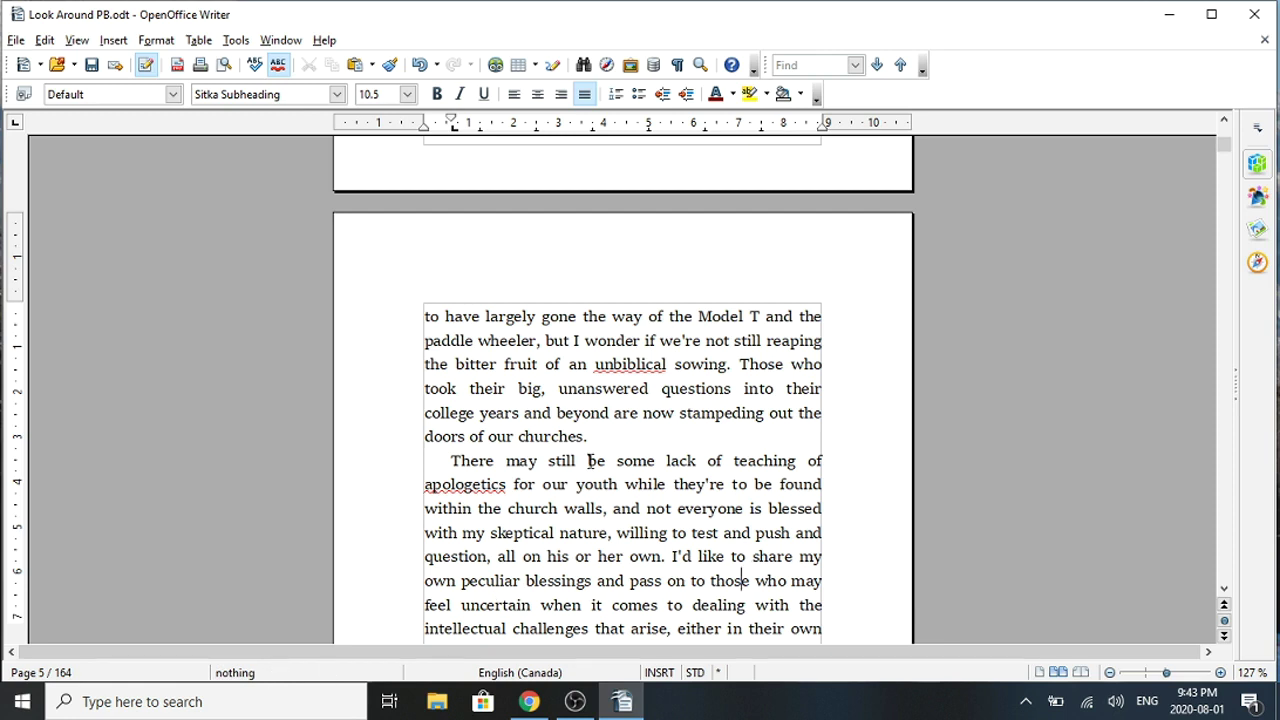
click(646, 462)
Delete the empty pages between the Author's Note and Observation 1: The Search
scroll(650, 500, down, 4)
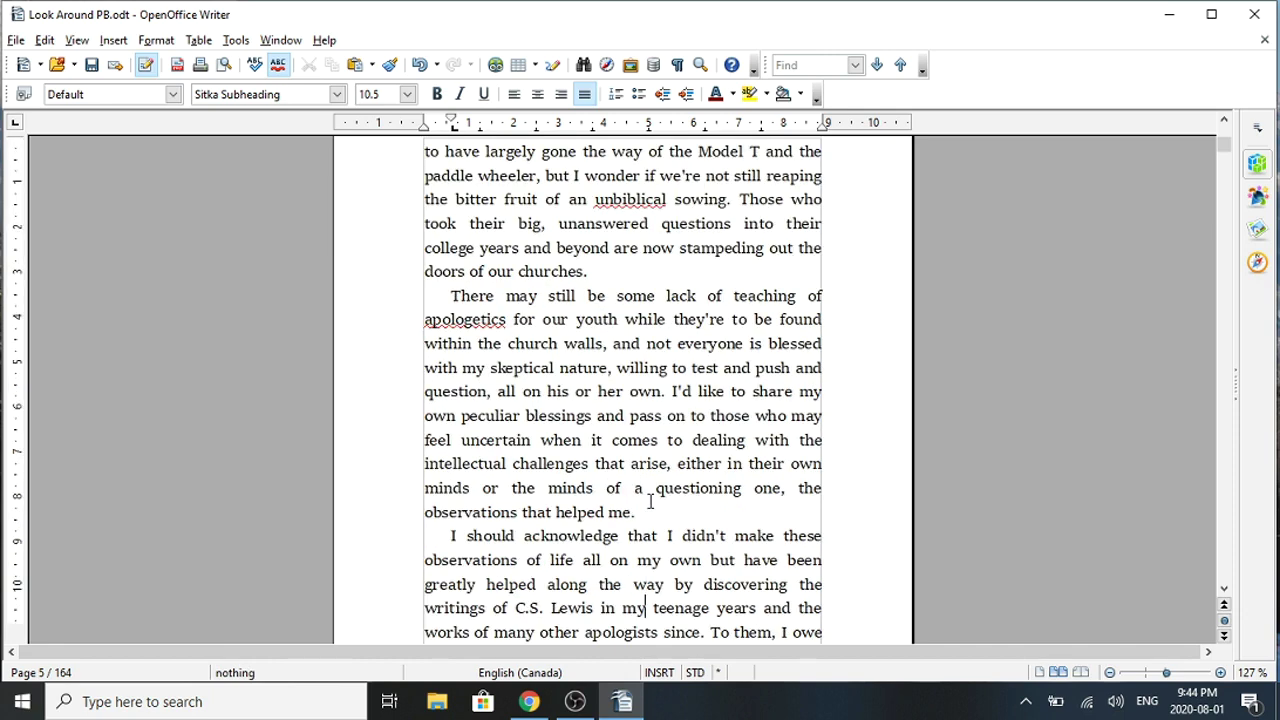
scroll(650, 503, down, 2)
scroll(649, 503, down, 20)
click(649, 503)
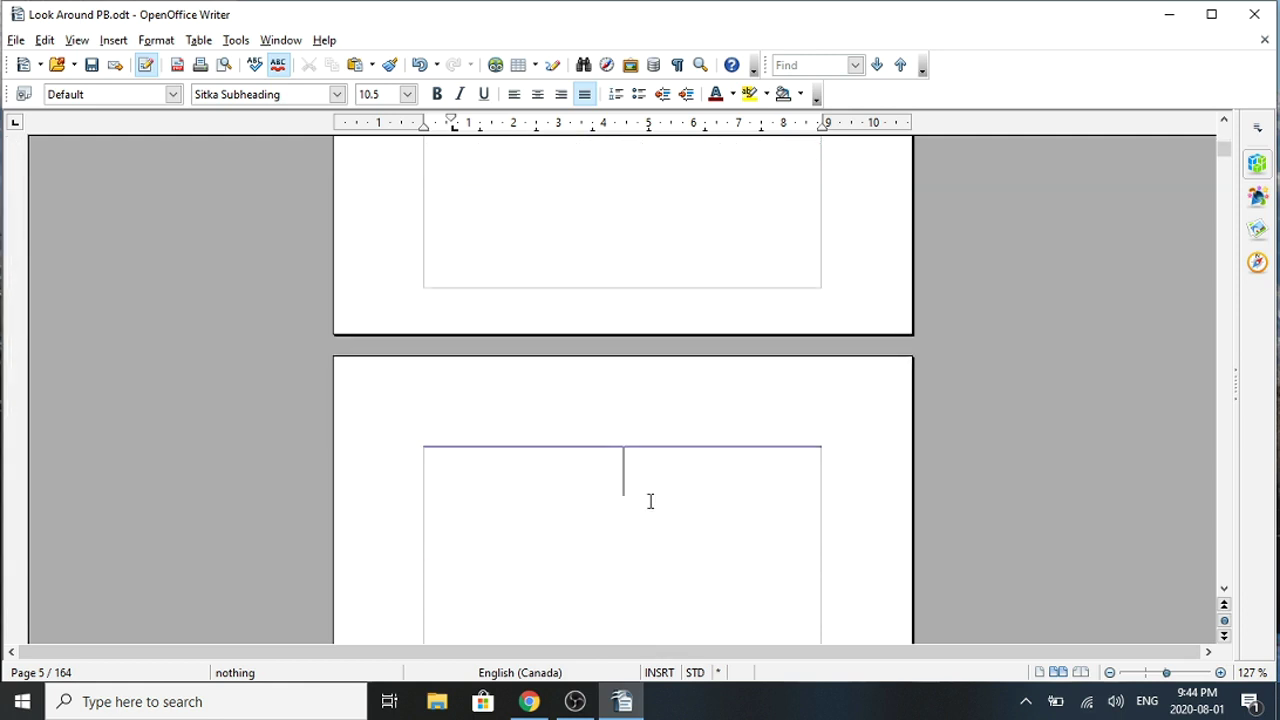
key(Page_Up)
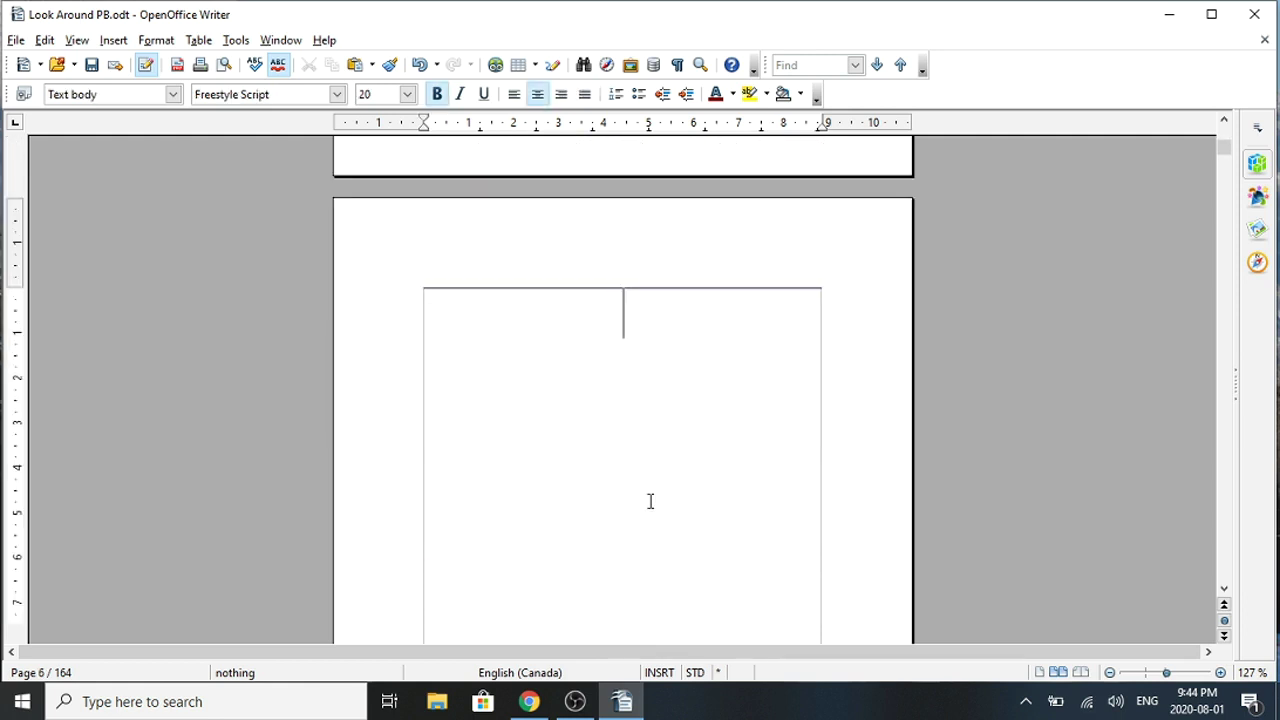
key(Page_Up)
key(Down)
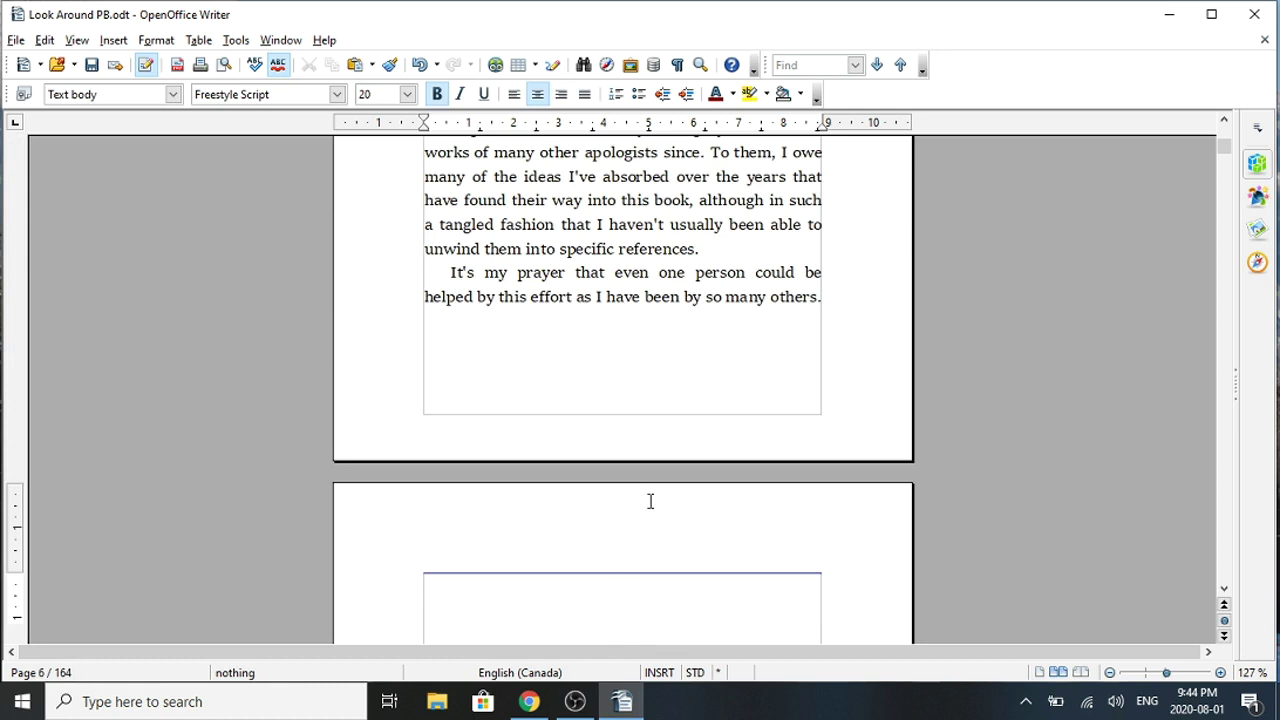
key(ctrl+Return)
key(Page_Up)
key(Page_Up)
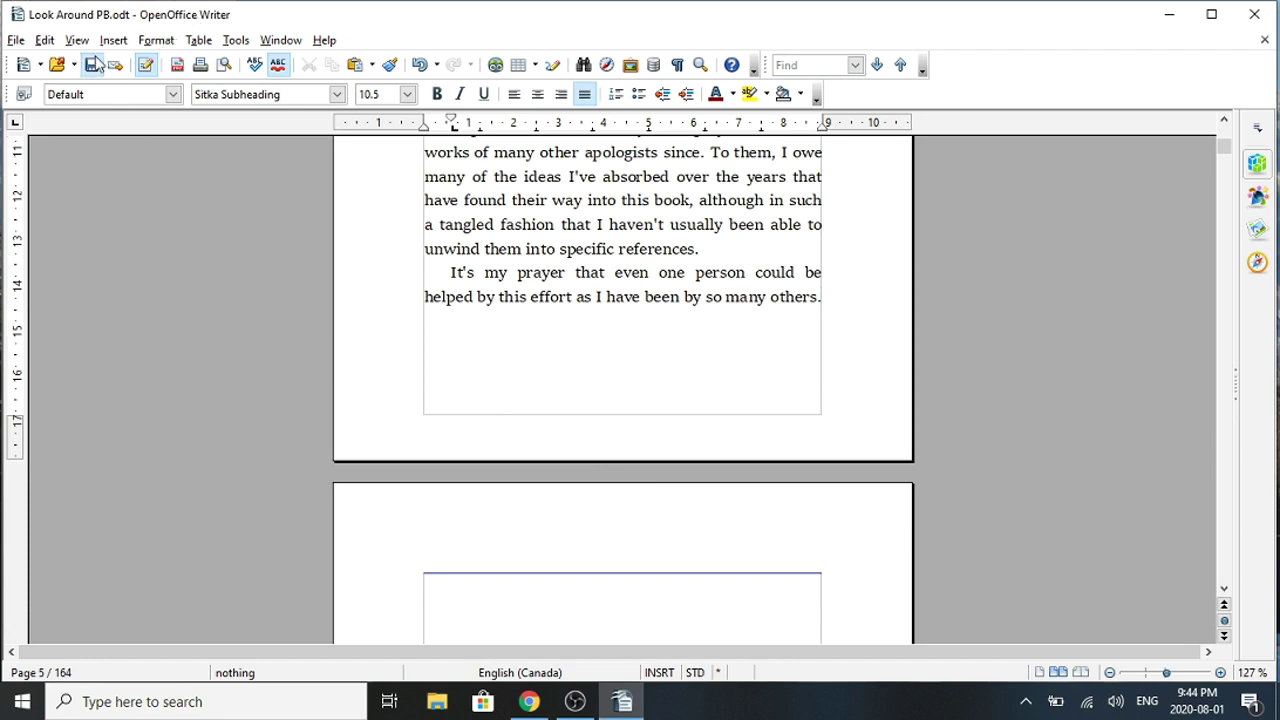
Check the contents and Author's Note pages in Print Preview, then return to editing
click(17, 42)
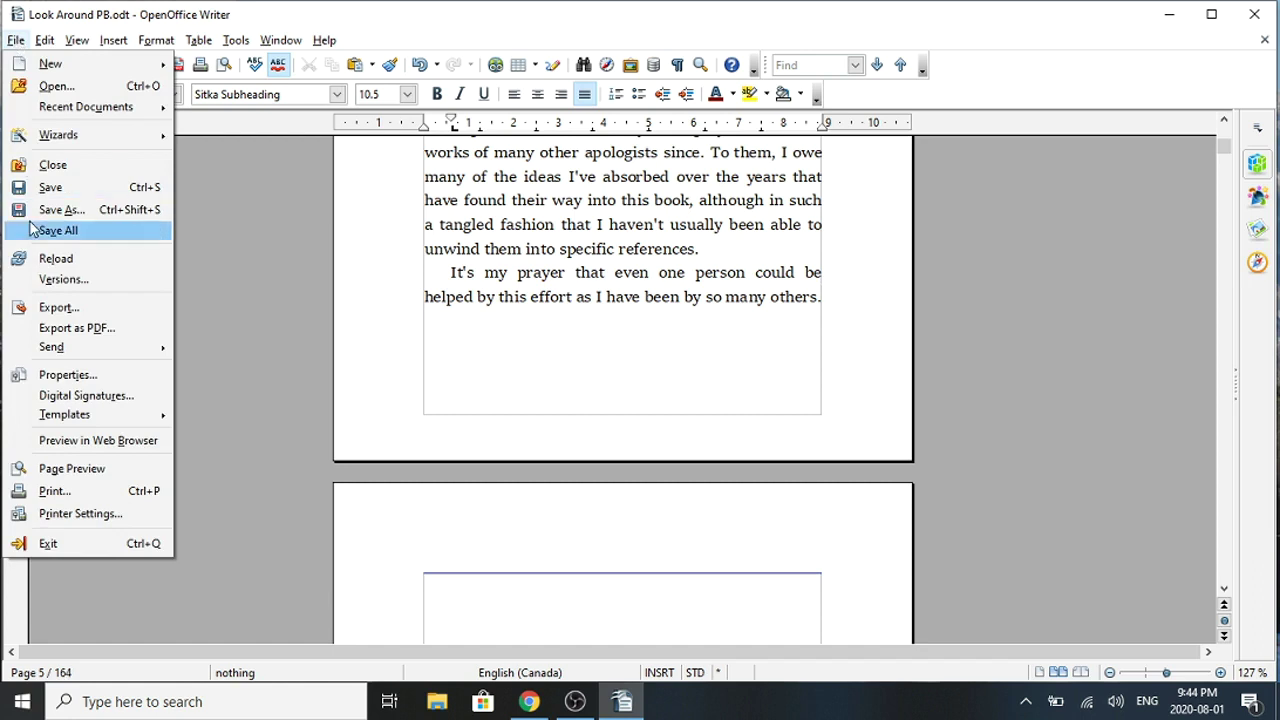
click(86, 469)
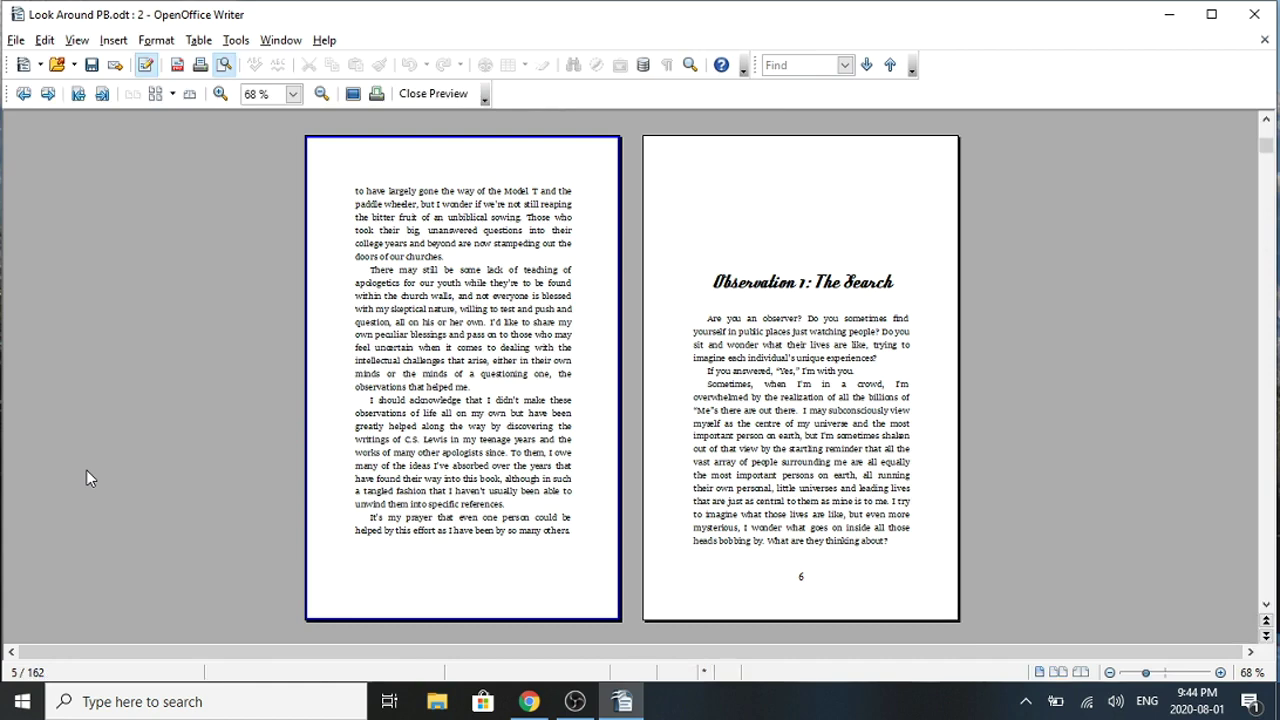
key(Page_Up)
key(Page_Up)
key(Page_Up)
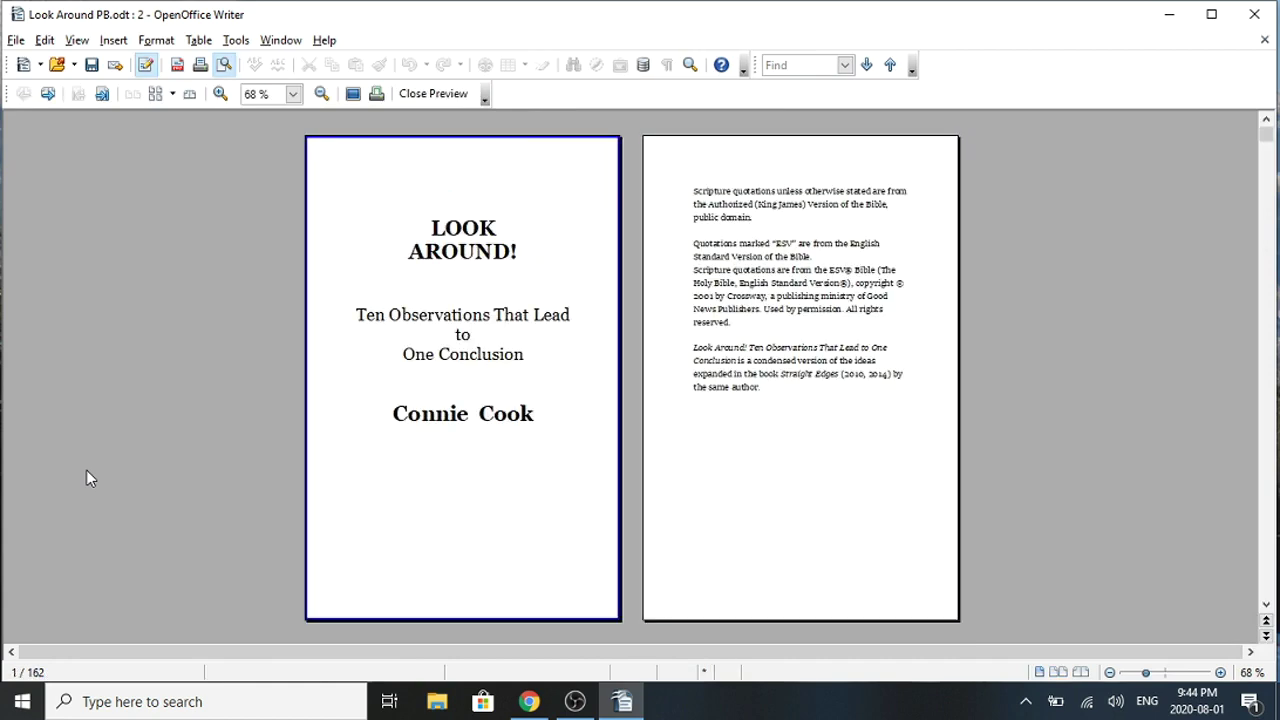
key(Page_Down)
key(Page_Down)
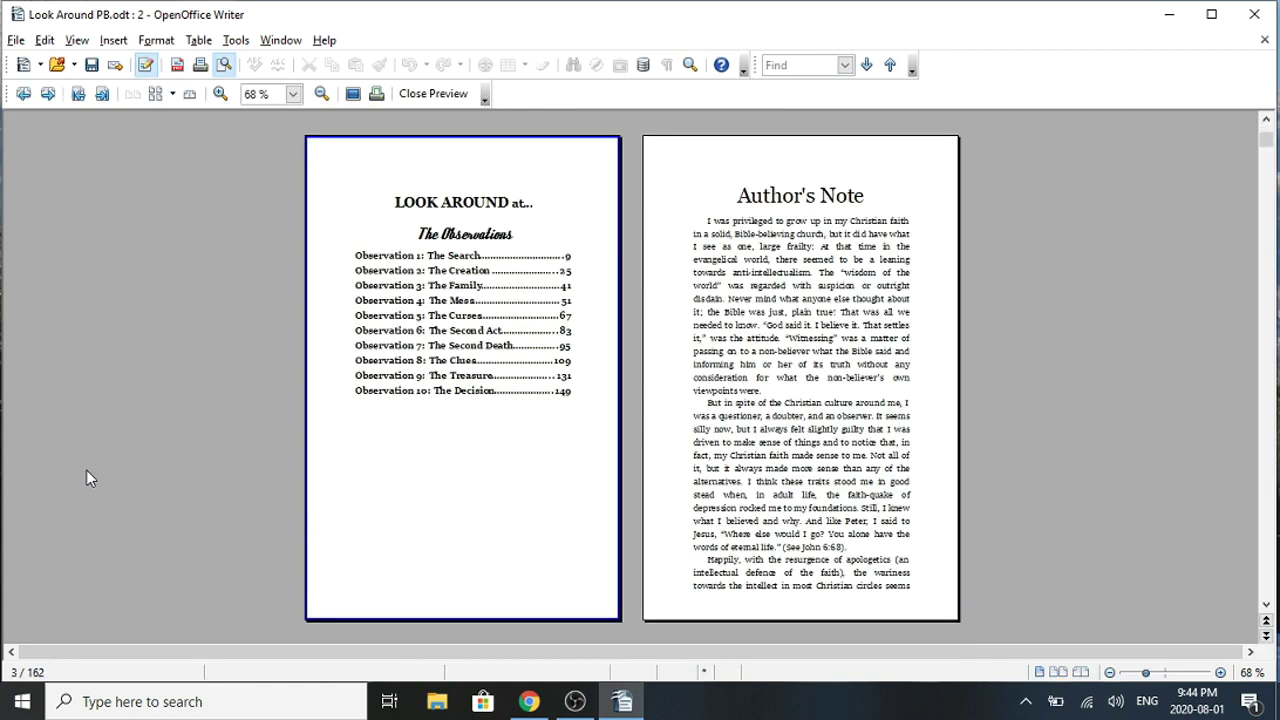
key(Page_Down)
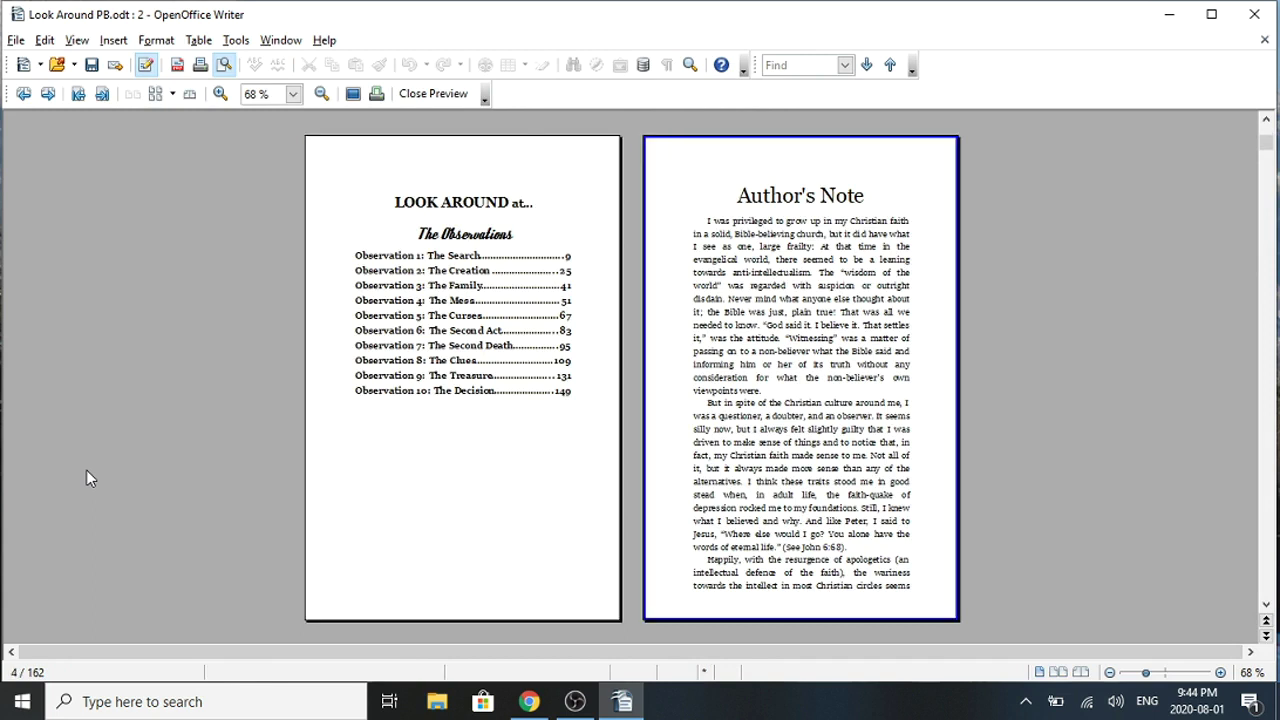
key(Page_Down)
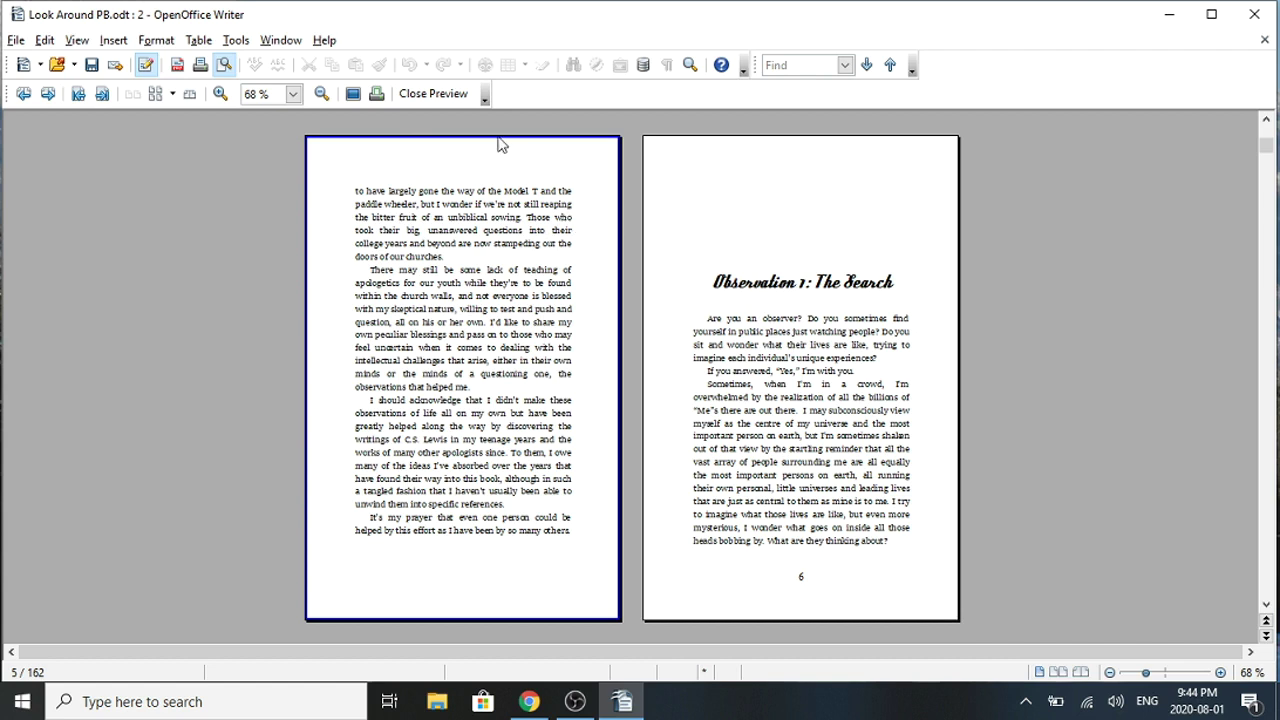
click(446, 97)
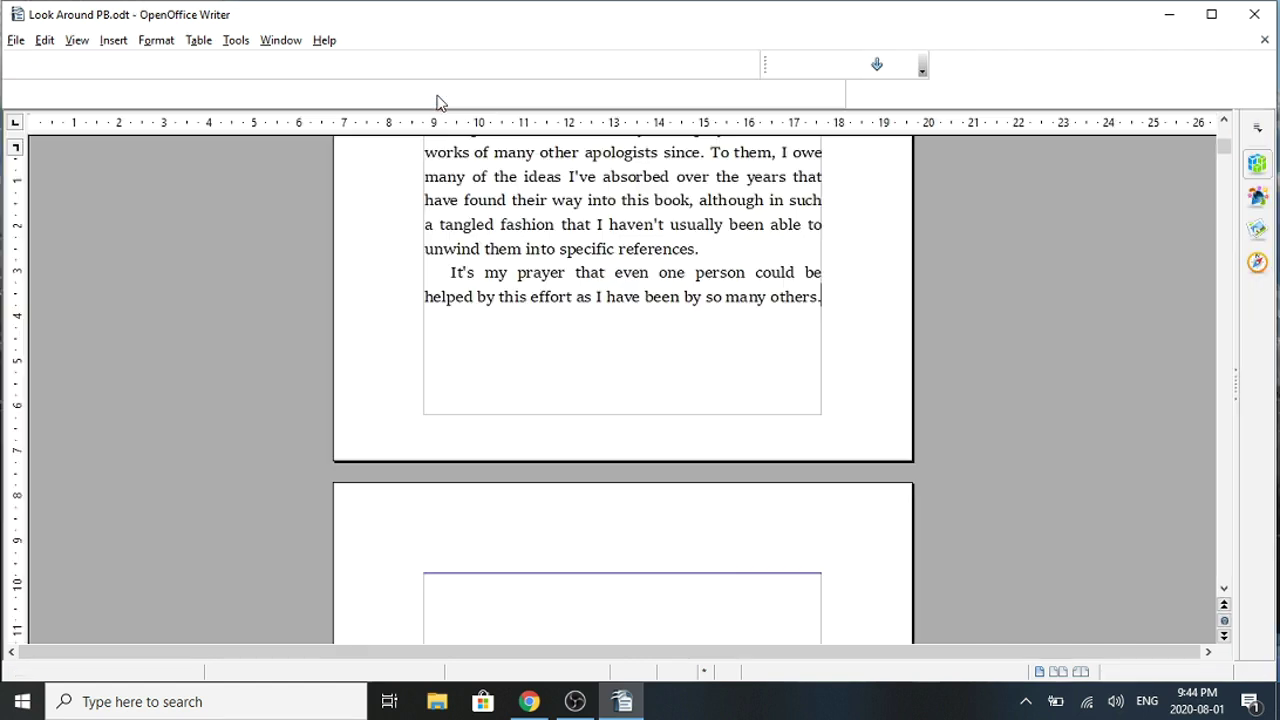
Inspect the Observation 1 chapter heading and its opening paragraphs on pages 6–7
click(658, 570)
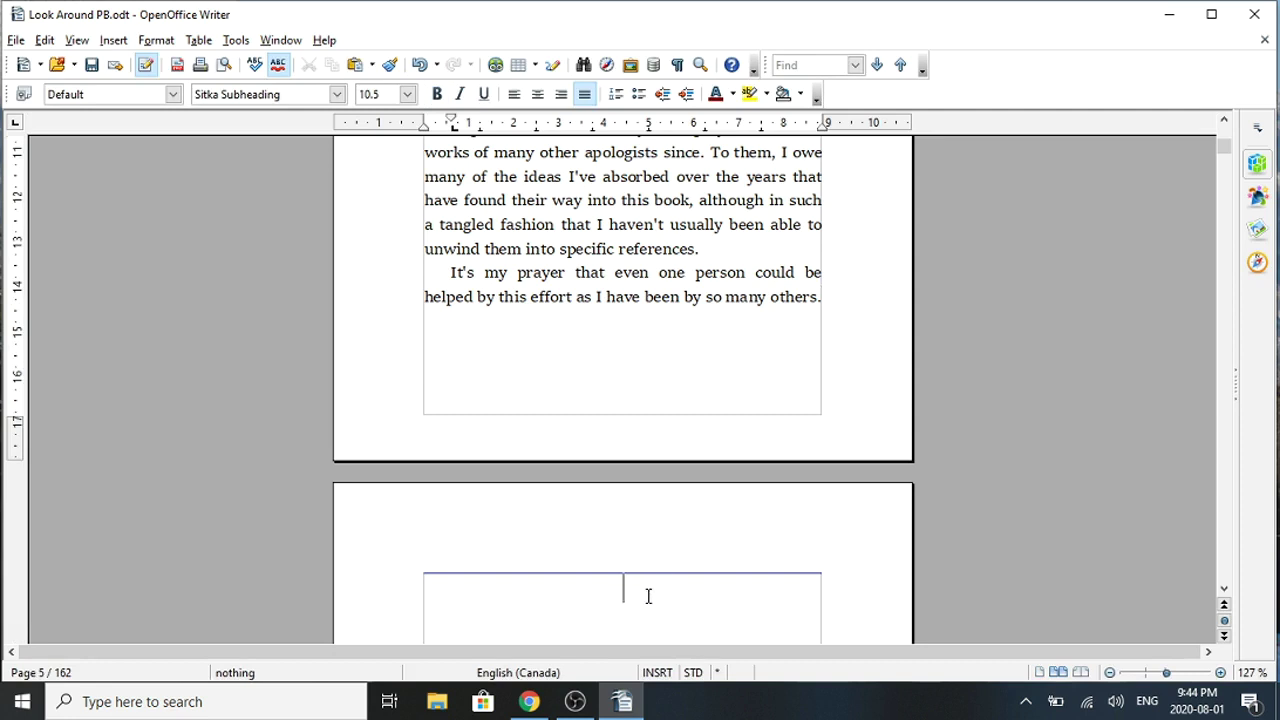
scroll(648, 597, down, 3)
click(628, 602)
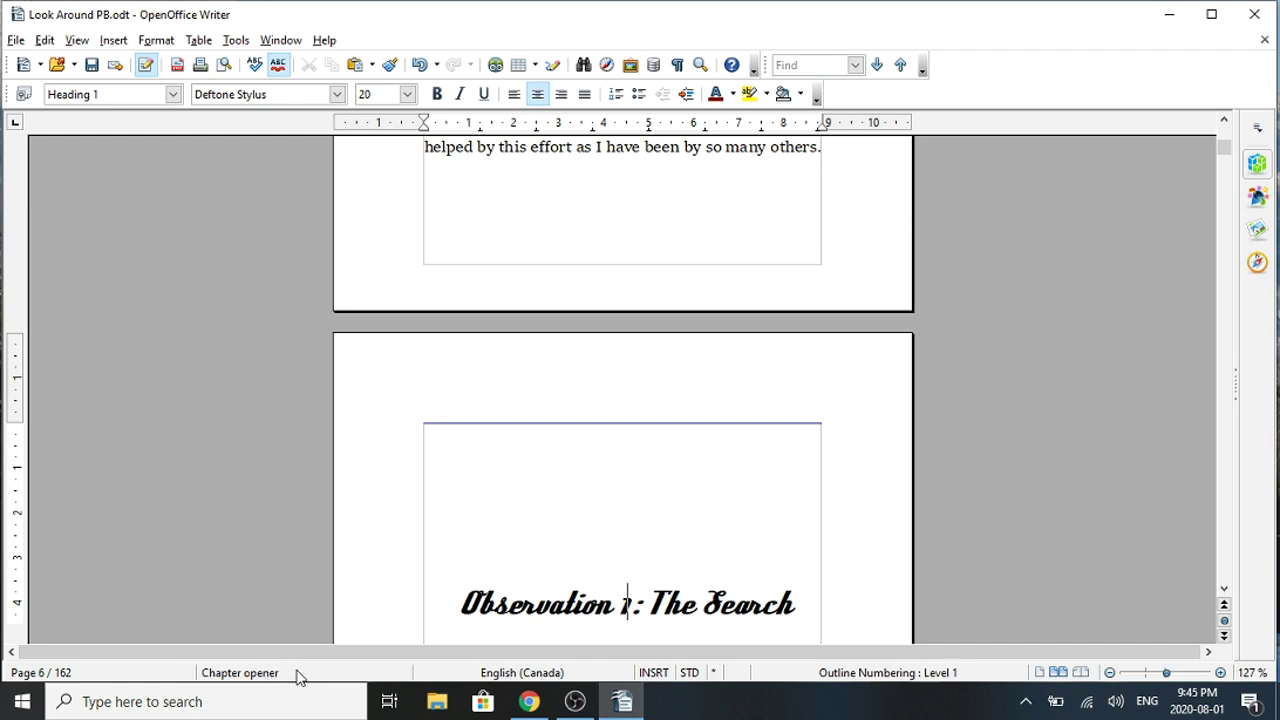
key(Down)
key(Down)
key(Down)
key(Down)
key(Down)
key(Down)
key(Down)
key(Down)
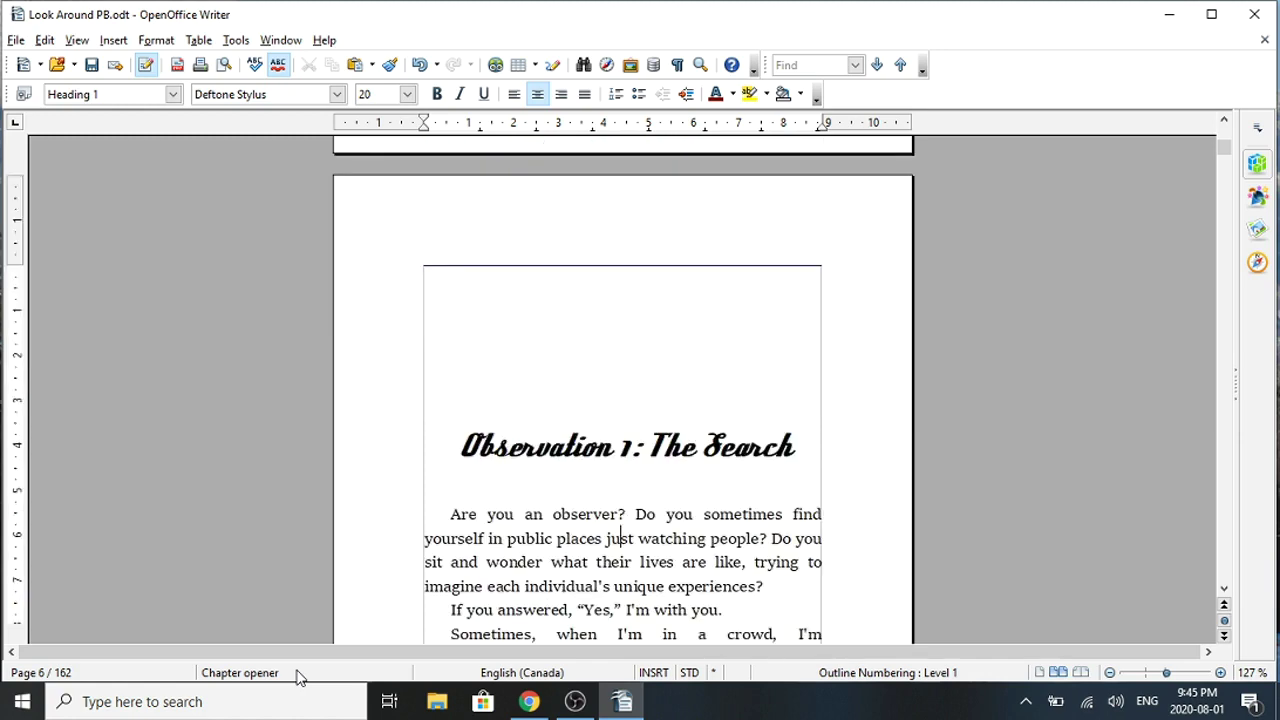
key(Down)
key(Down)
key(Down)
key(Down)
key(Down)
key(Down)
key(Down)
key(Down)
key(Down)
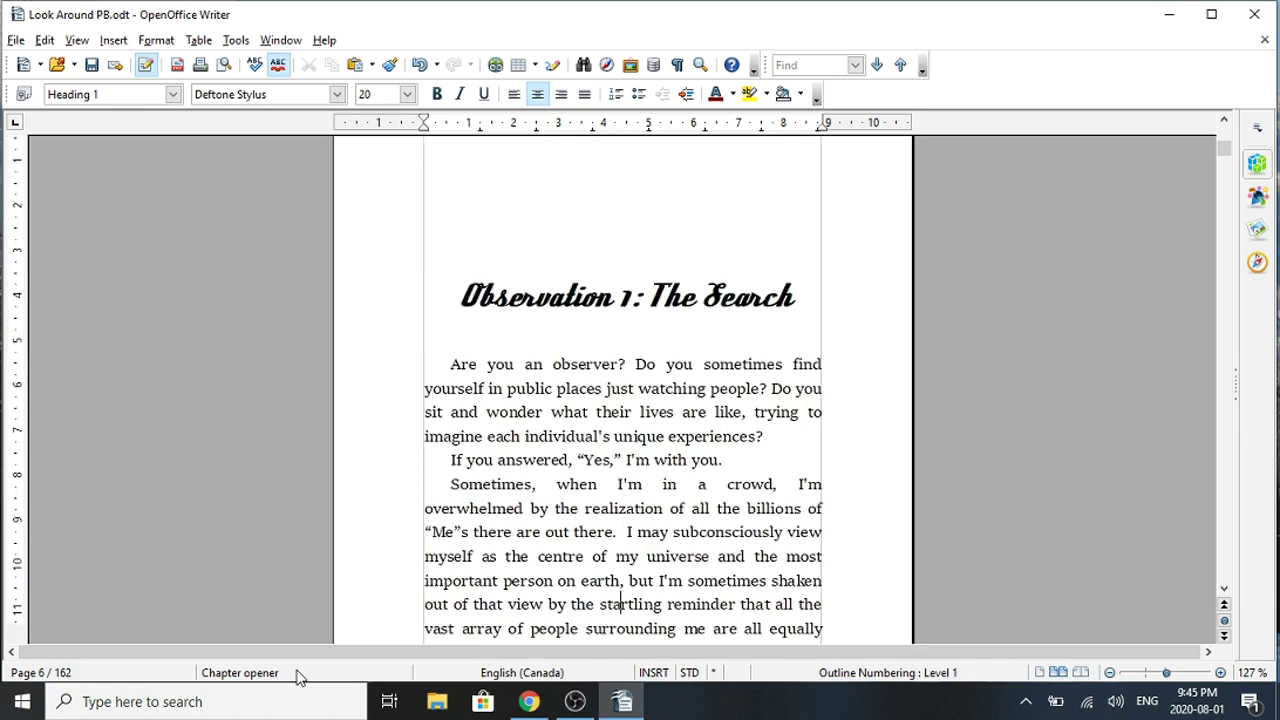
key(Down)
key(Down)
key(Down)
key(Down)
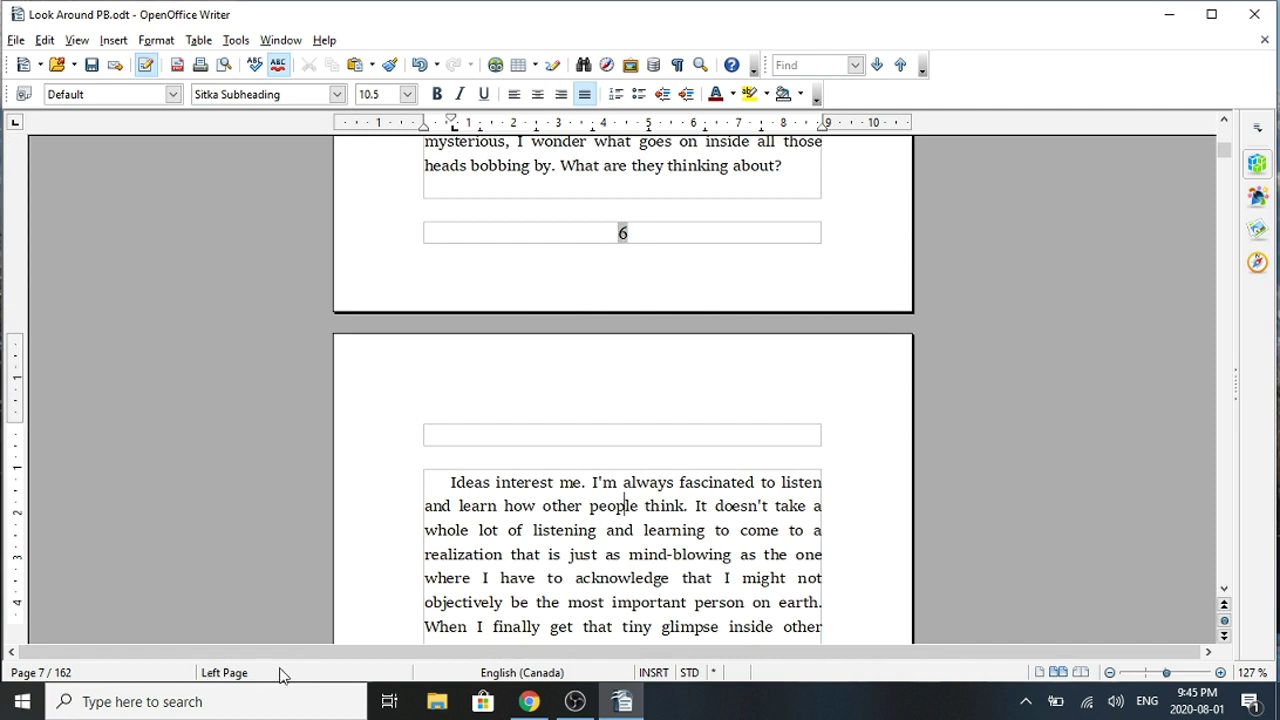
key(Up)
key(Up)
key(Up)
key(Up)
key(Up)
key(Up)
key(Up)
key(Up)
key(Up)
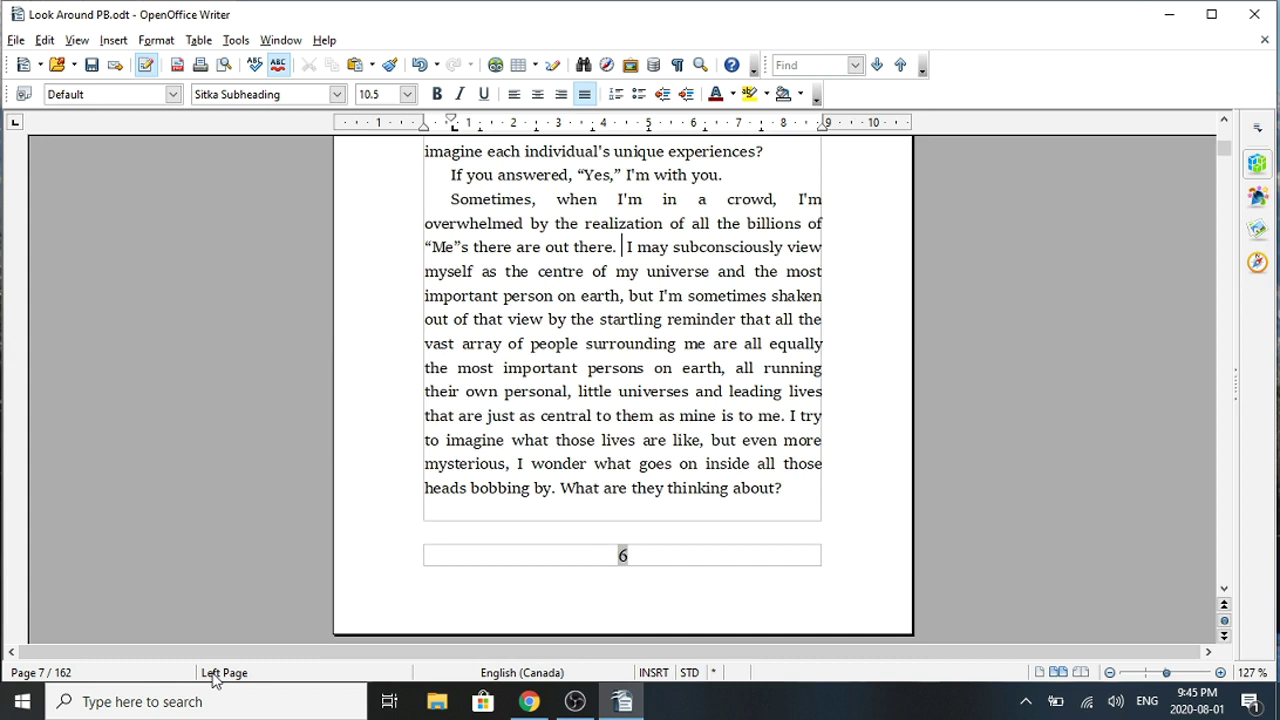
key(Up)
key(Up)
key(Up)
key(Up)
key(Up)
key(Up)
key(Up)
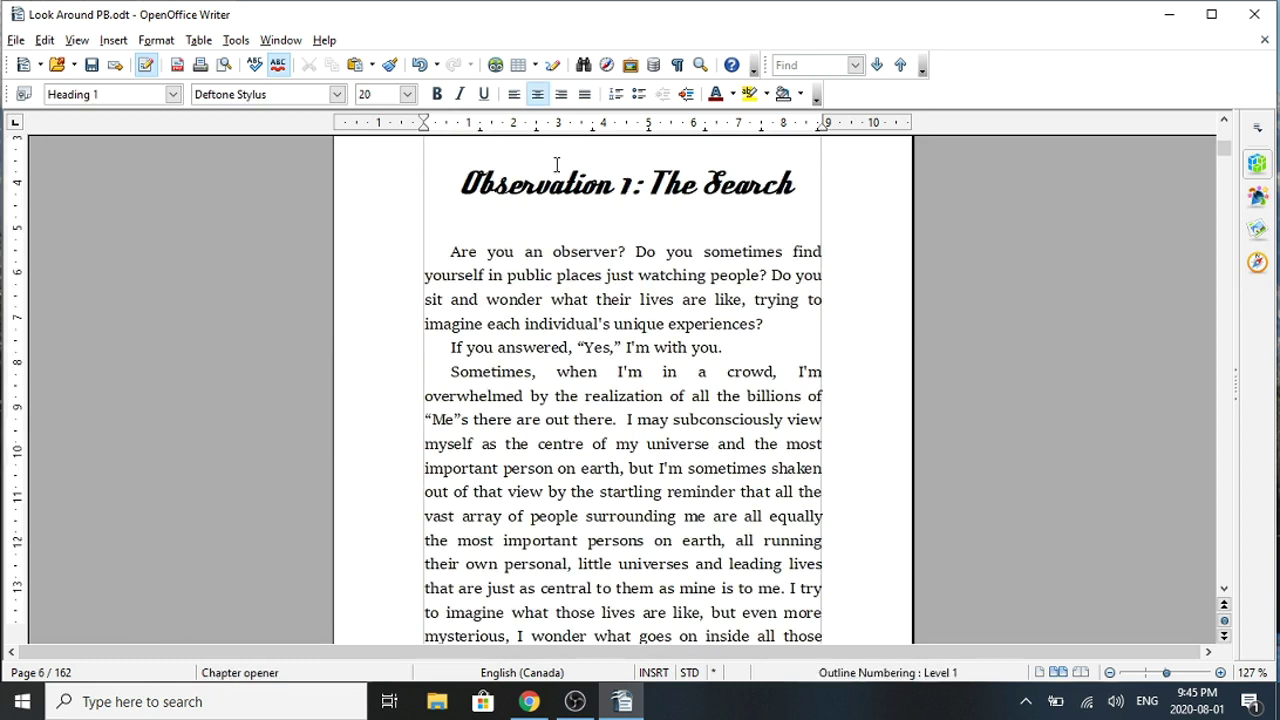
Set the heading 'Observation 1: The Search' in Georgia
drag(460, 181, 789, 181)
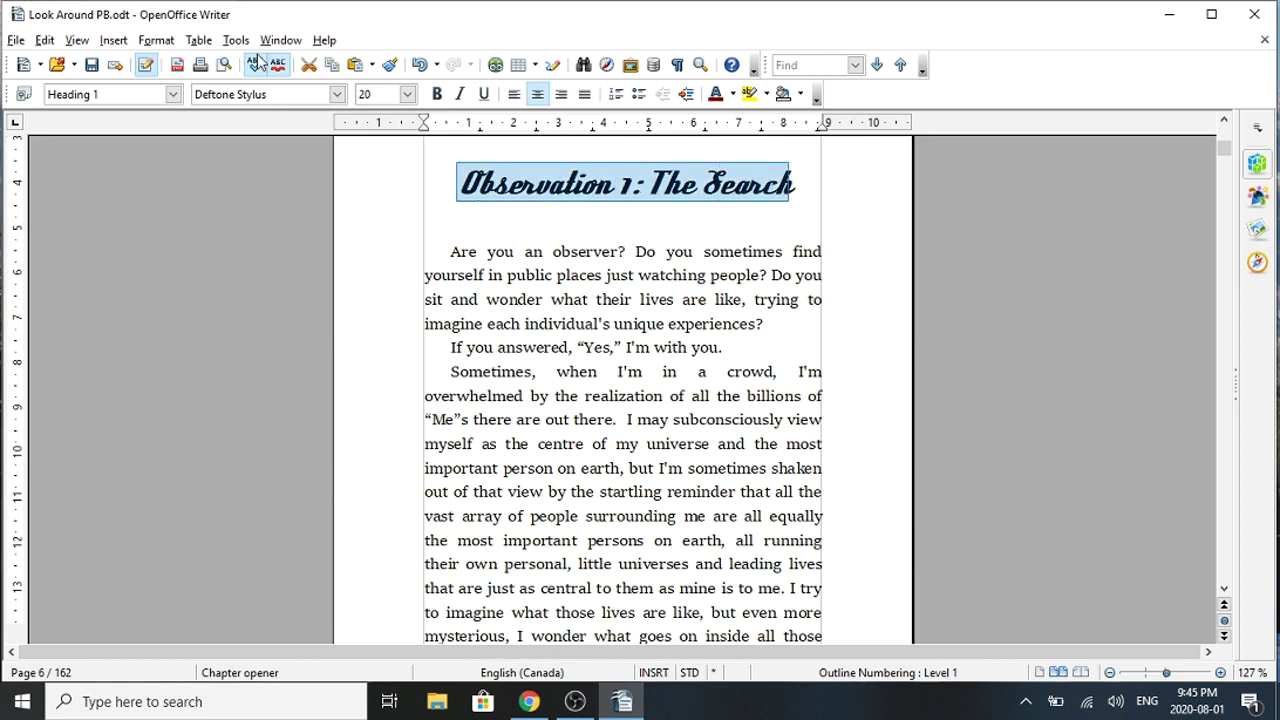
click(338, 94)
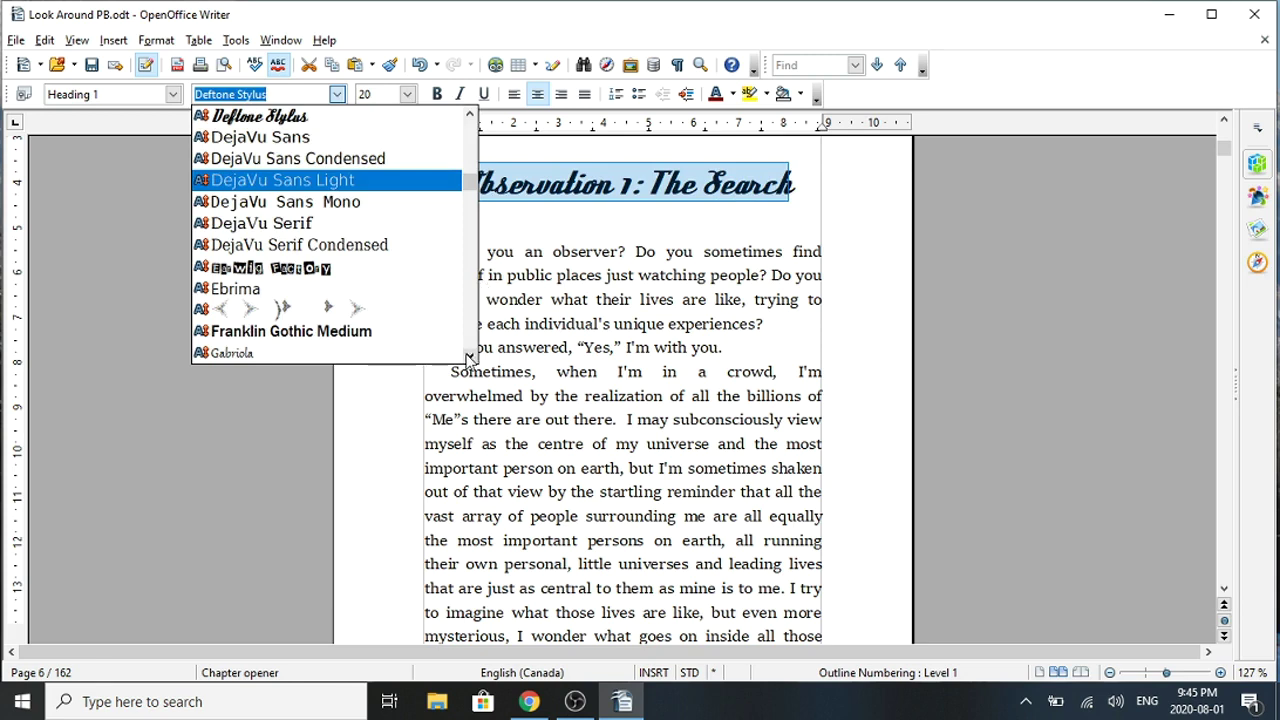
click(469, 357)
click(469, 357)
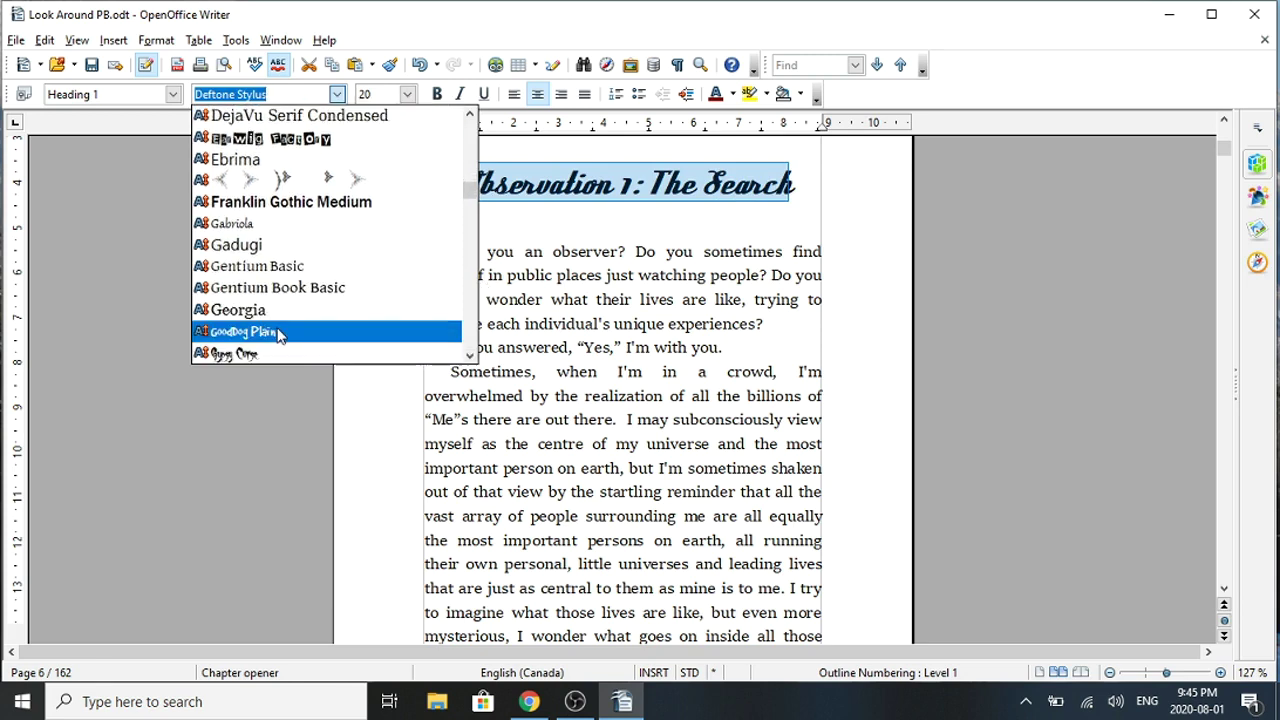
click(267, 308)
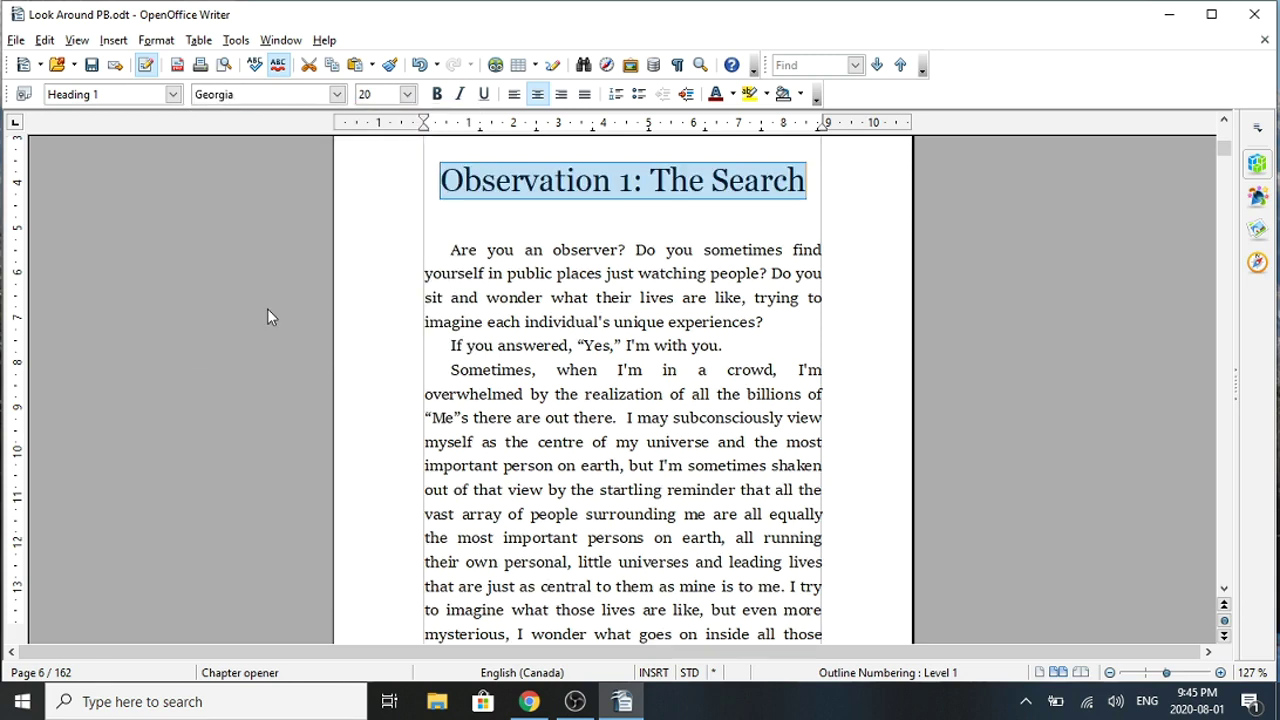
click(652, 271)
click(441, 181)
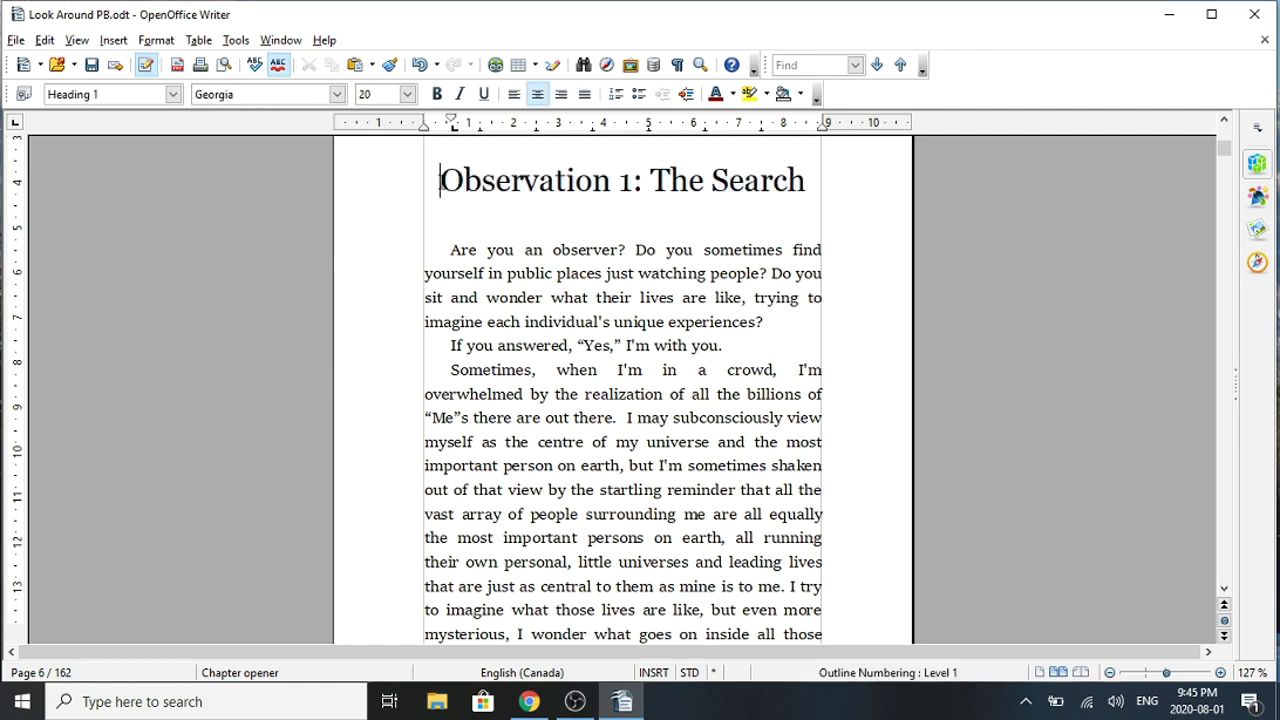
key(Up)
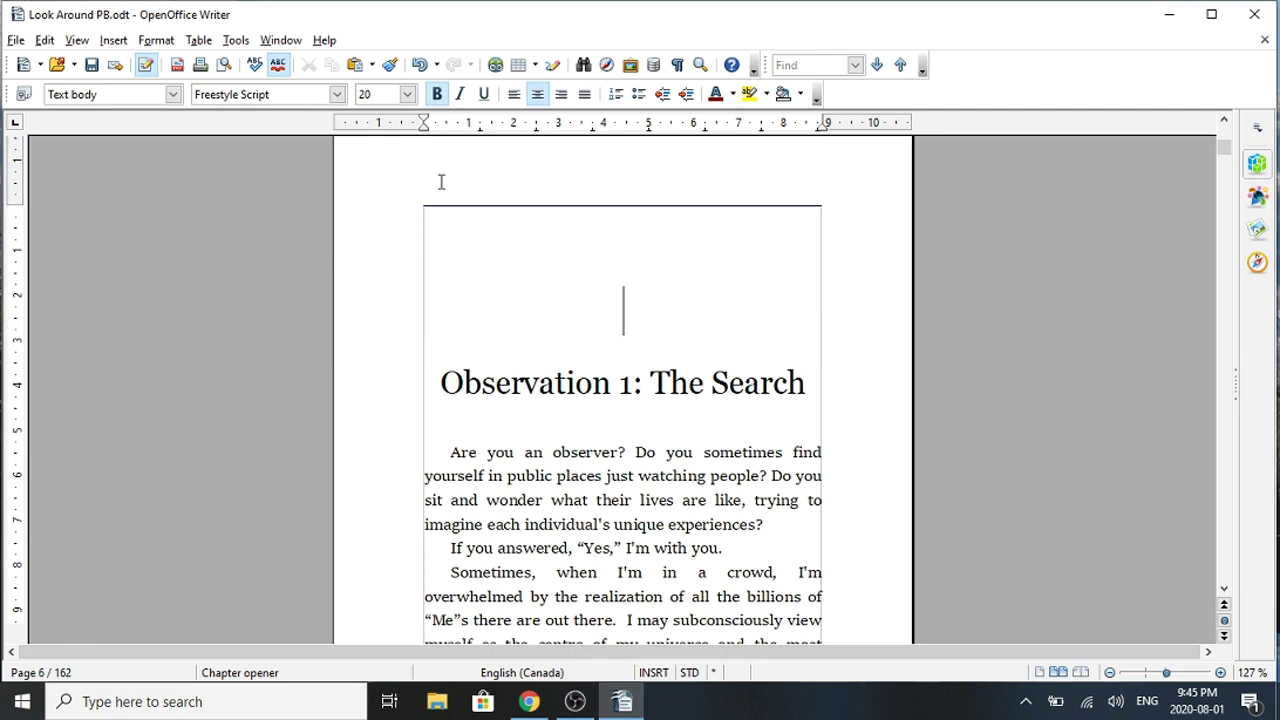
Remove the blank paragraphs and break above 'Observation 1: The Search', keeping the heading in its own paragraph
key(Down)
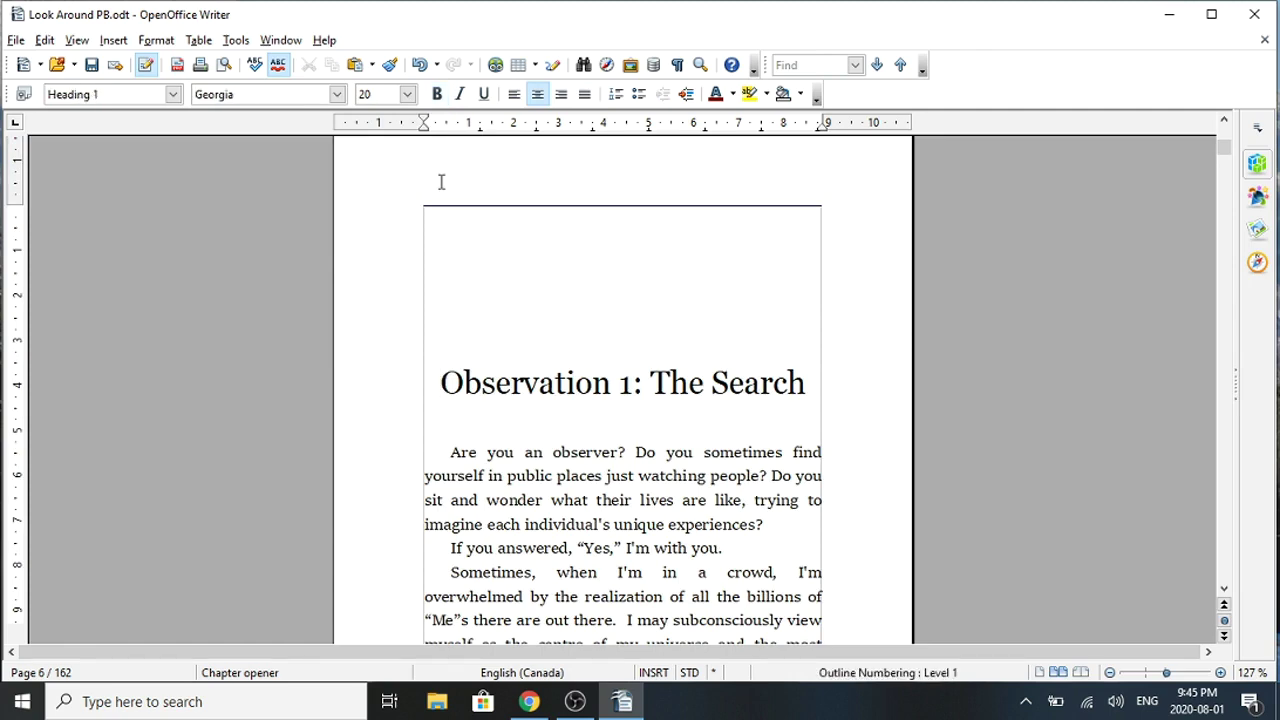
key(BackSpace)
key(BackSpace)
key(BackSpace)
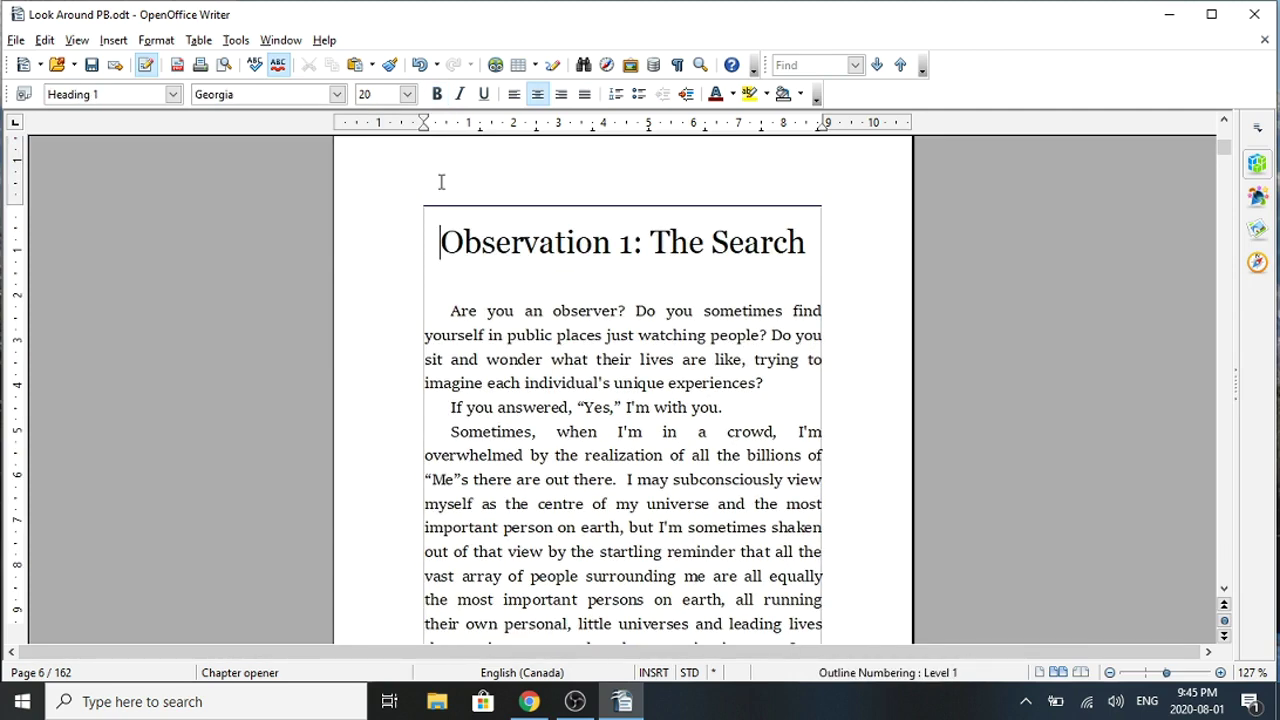
key(BackSpace)
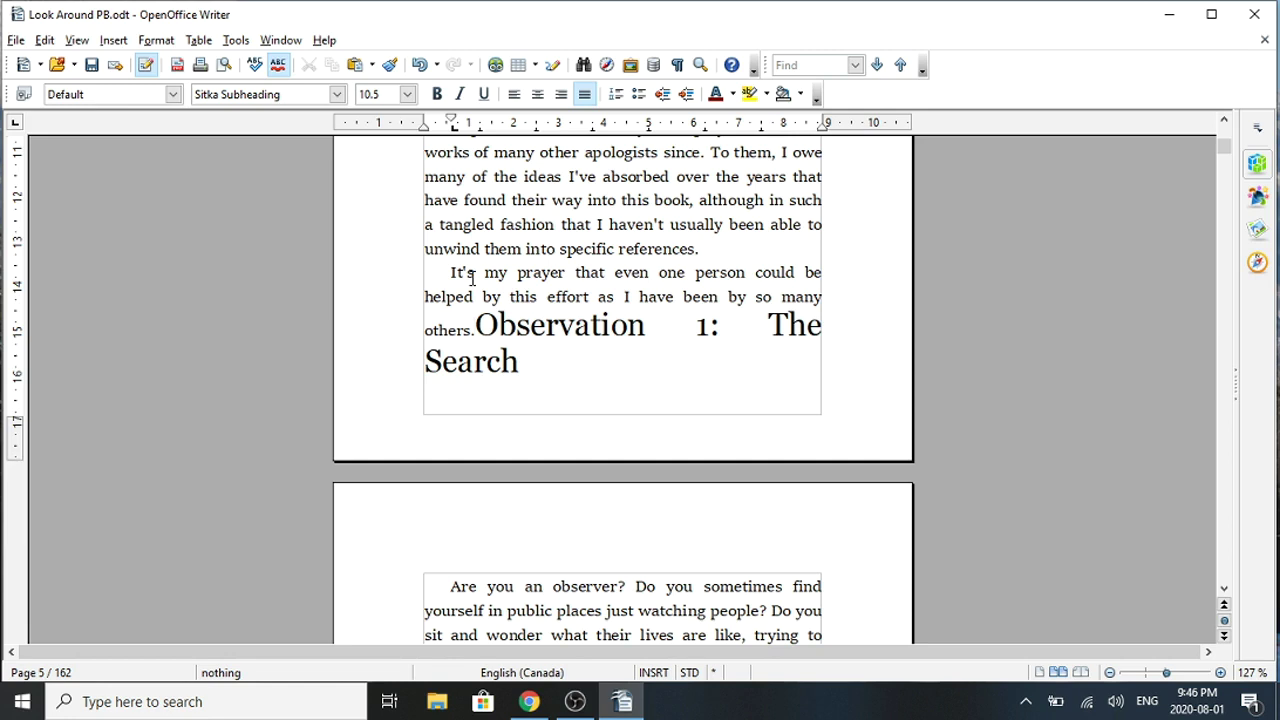
key(Return)
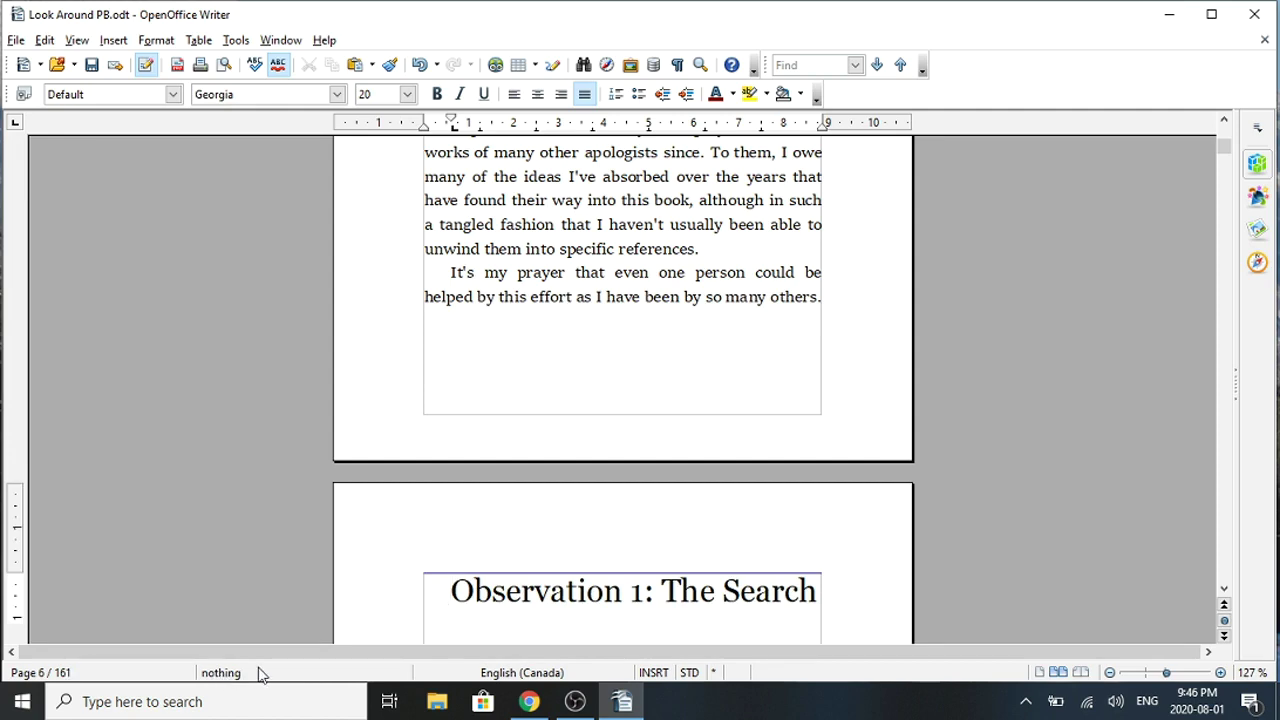
Move down through Observation 1 to the 'Observation 2: The Creation' opening on page 19
key(Down)
key(Down)
key(Down)
key(Down)
key(Down)
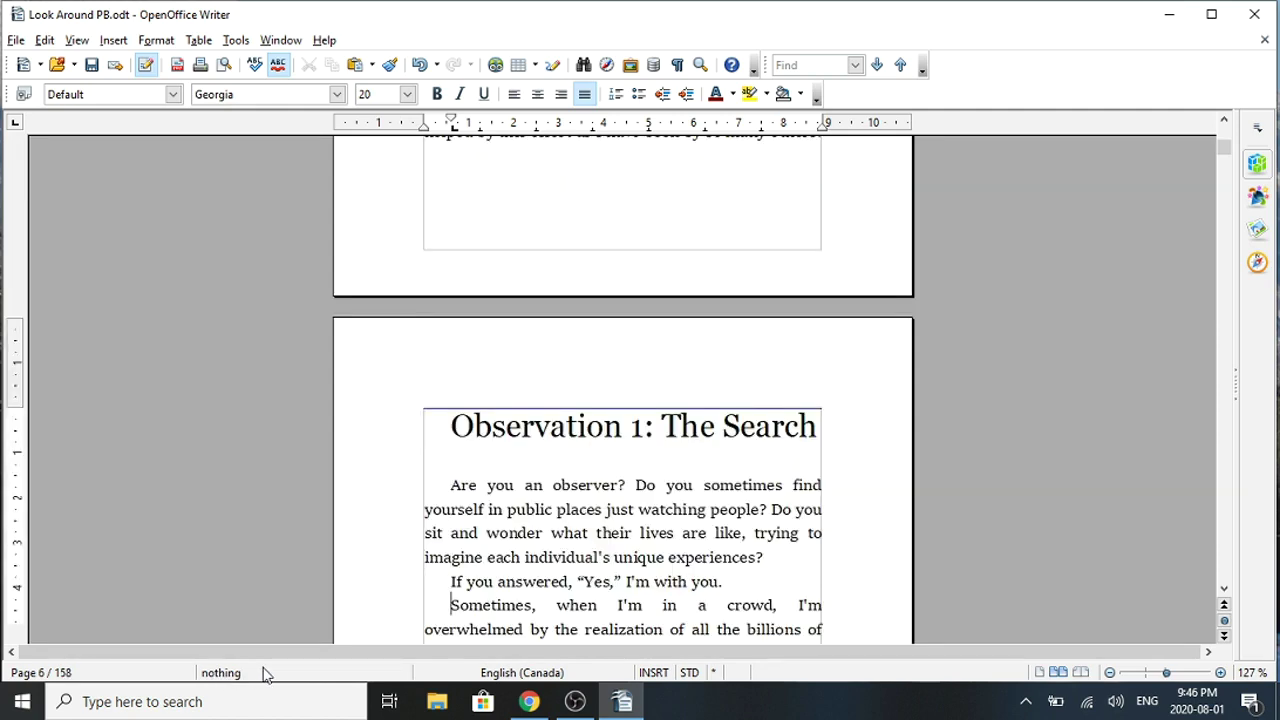
key(Down)
key(Page_Down)
key(Page_Down)
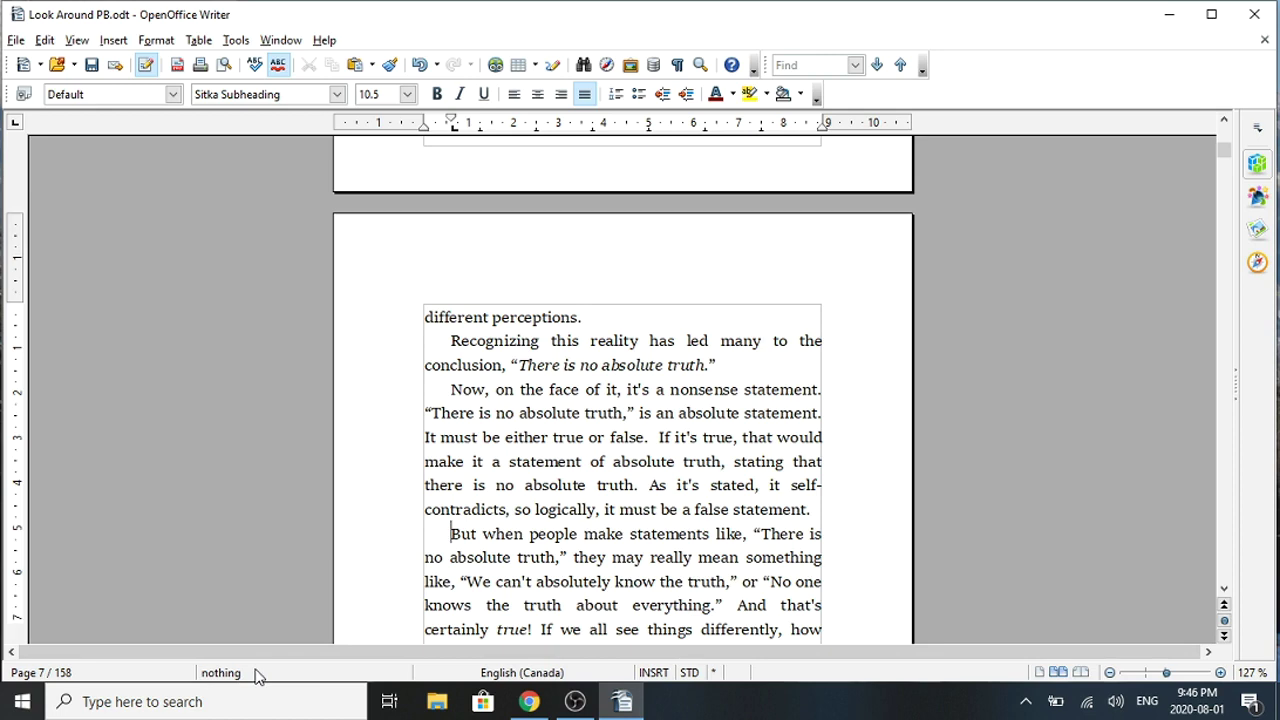
key(Down)
key(Down)
key(Down)
key(Down)
key(Down)
key(Down)
key(Down)
key(Down)
key(Down)
key(Down)
key(Down)
key(Down)
key(Down)
key(Down)
key(Down)
key(Down)
key(Down)
key(Down)
key(Down)
key(Down)
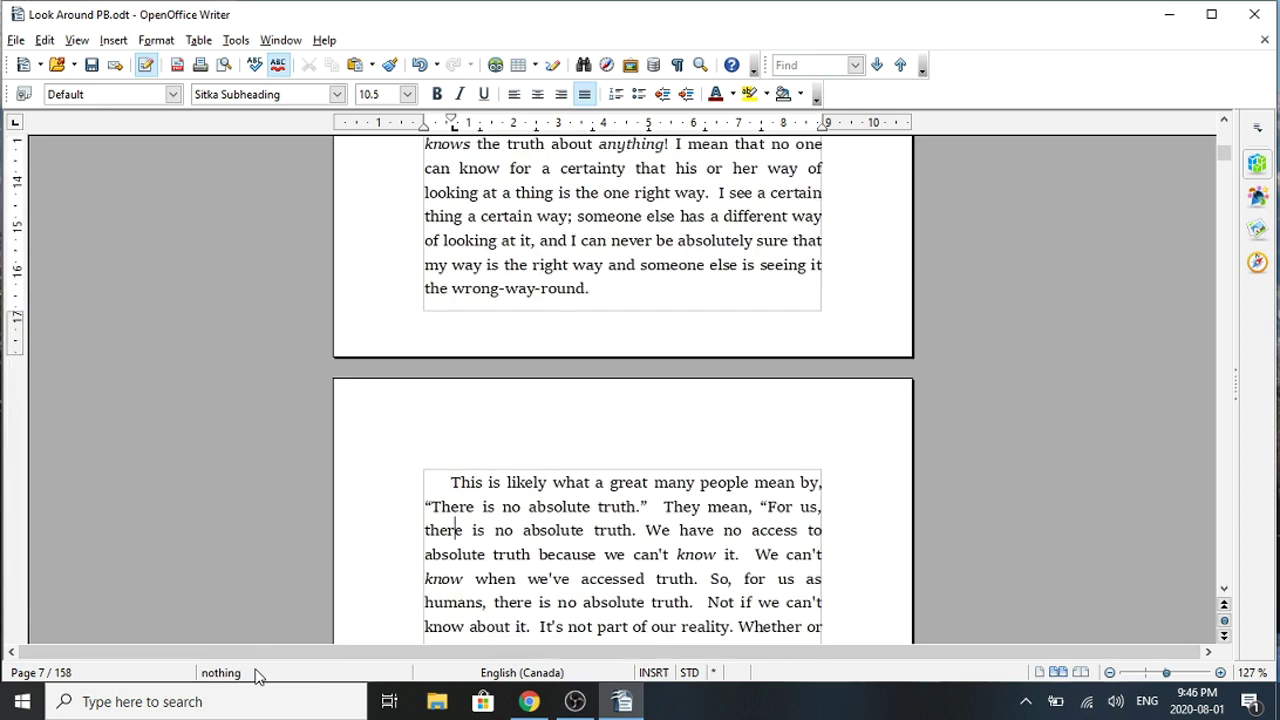
key(Down)
key(Down)
key(Down)
key(Down)
key(Down)
key(Down)
key(Down)
key(Down)
key(Down)
key(Down)
key(Down)
key(Down)
key(Down)
key(Down)
key(Down)
key(Down)
key(Down)
key(Down)
key(Down)
key(Down)
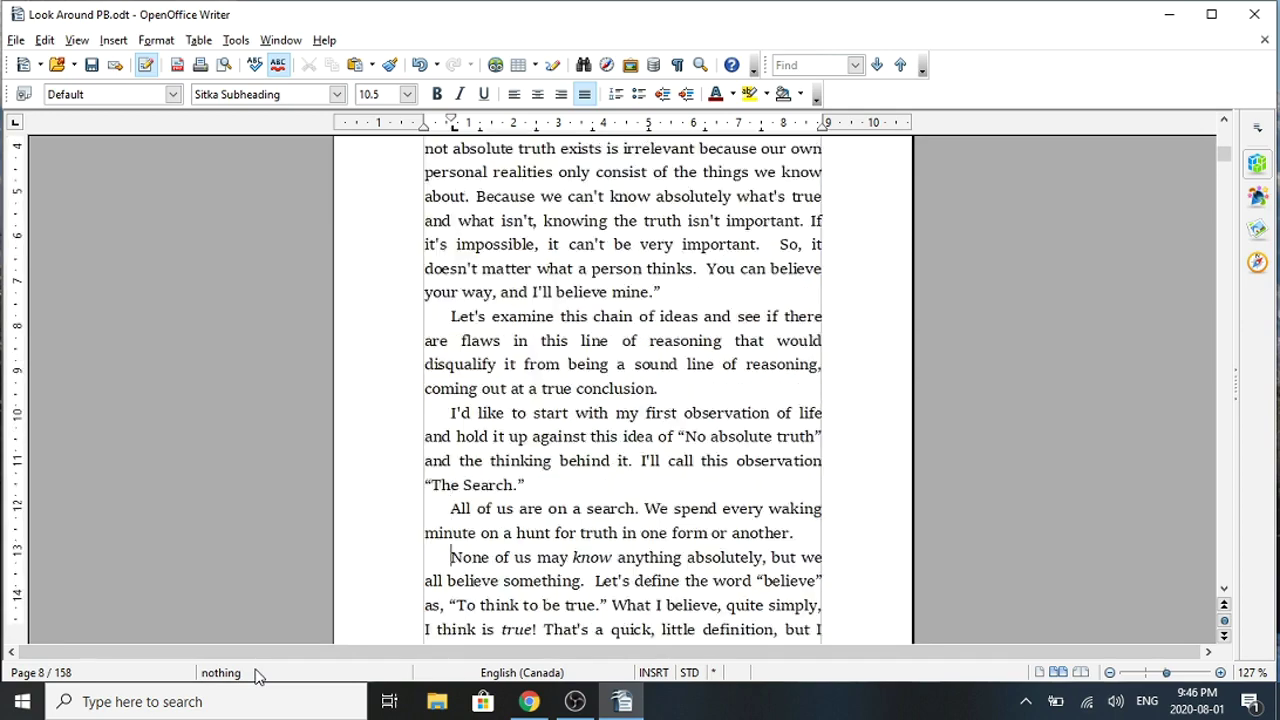
key(Down)
key(Down)
key(Down)
key(Down)
key(Down)
key(Down)
key(Down)
key(Down)
key(Down)
key(Down)
key(Down)
key(Down)
key(Down)
key(Down)
key(Down)
key(Down)
key(Down)
key(Down)
key(Down)
key(Down)
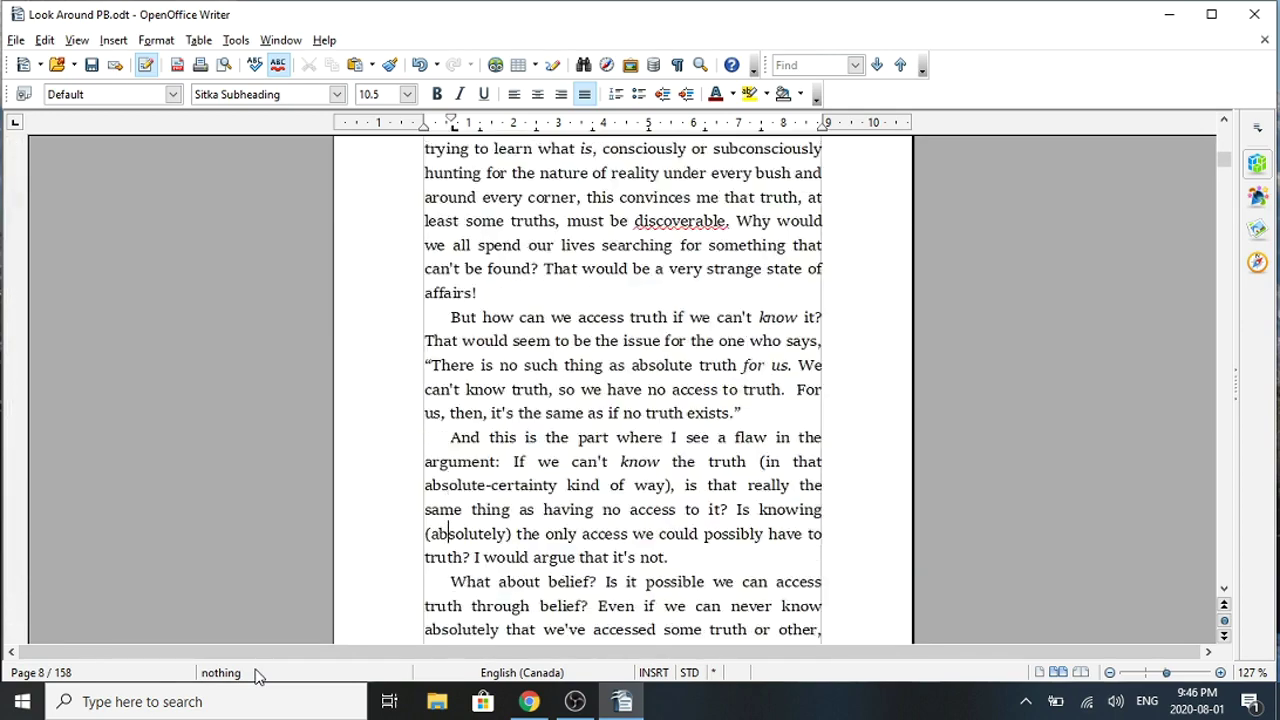
key(Down)
key(Down)
key(Down)
key(Down)
key(Down)
key(Down)
key(Down)
key(Down)
key(Down)
key(Down)
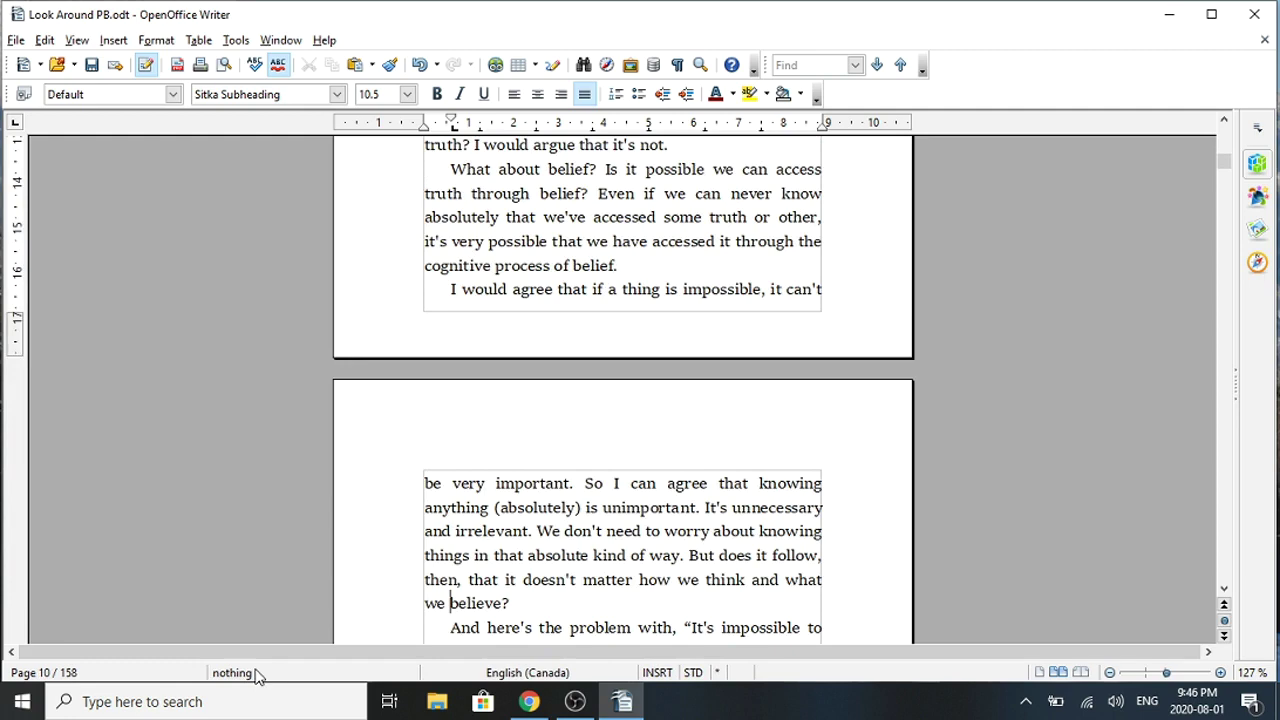
key(Down)
key(Down)
key(Down)
key(Down)
key(Down)
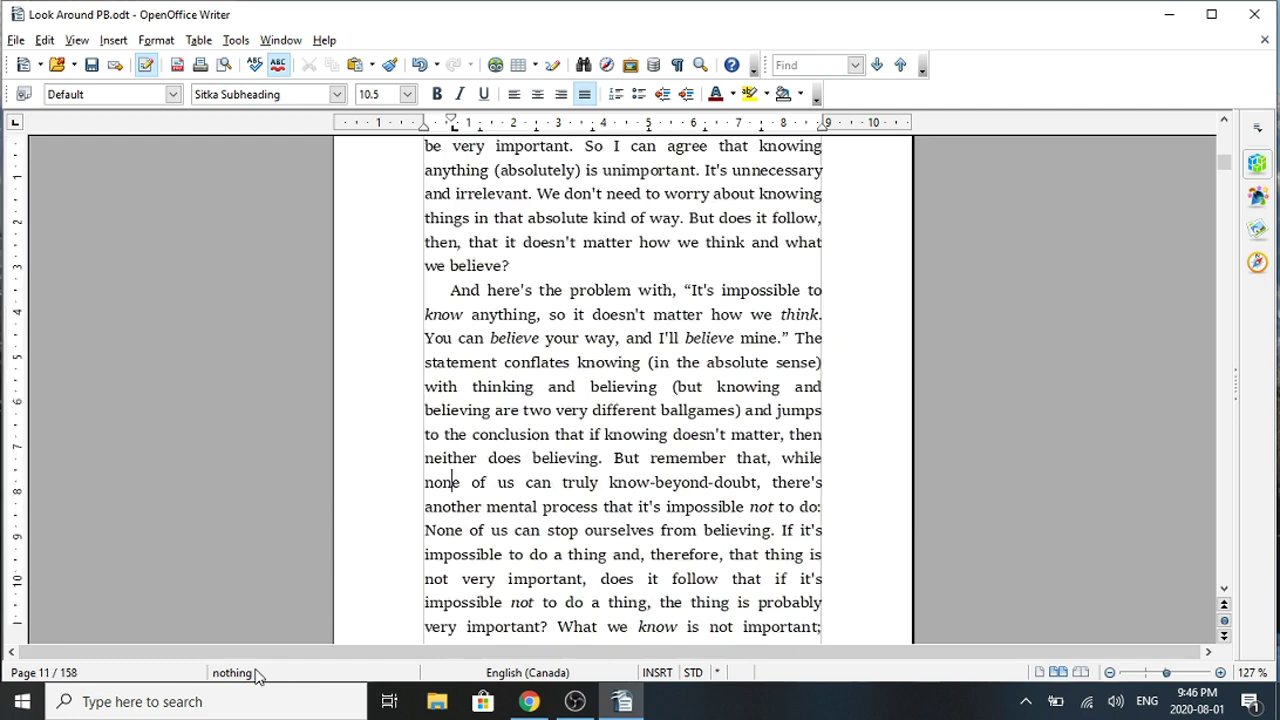
key(Down)
key(Down)
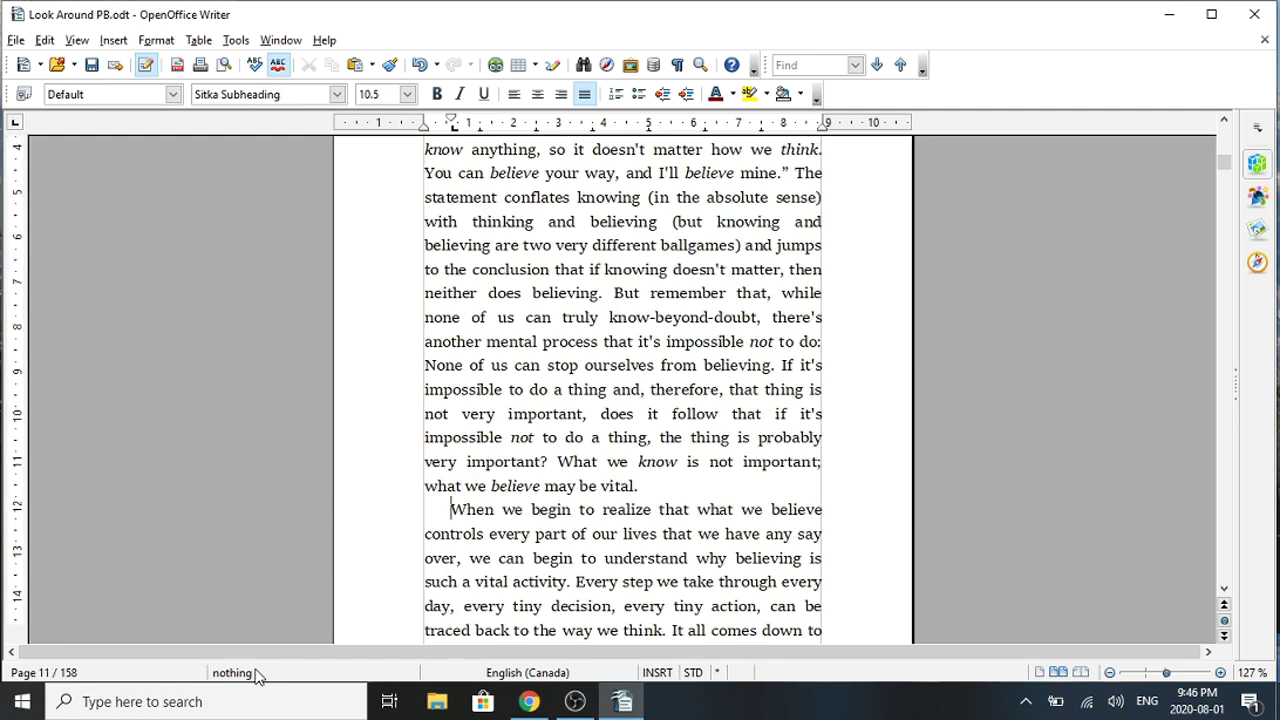
key(Down)
key(Down)
key(Down)
key(Down)
key(Down)
key(Down)
key(Down)
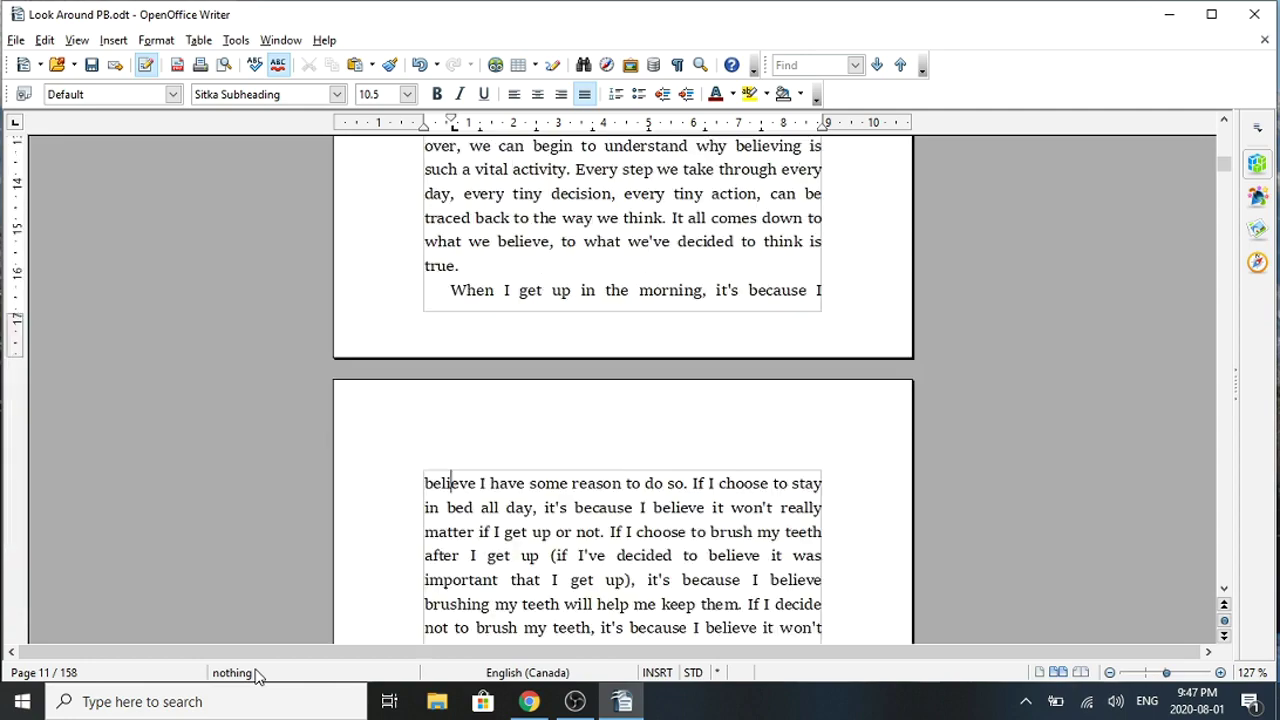
key(Down)
key(Down)
key(Down)
key(Down)
key(Down)
key(Down)
key(Down)
key(Down)
key(Down)
key(Down)
key(Down)
key(Down)
key(Down)
key(Down)
key(Down)
key(Down)
key(Down)
key(Down)
key(Down)
key(Down)
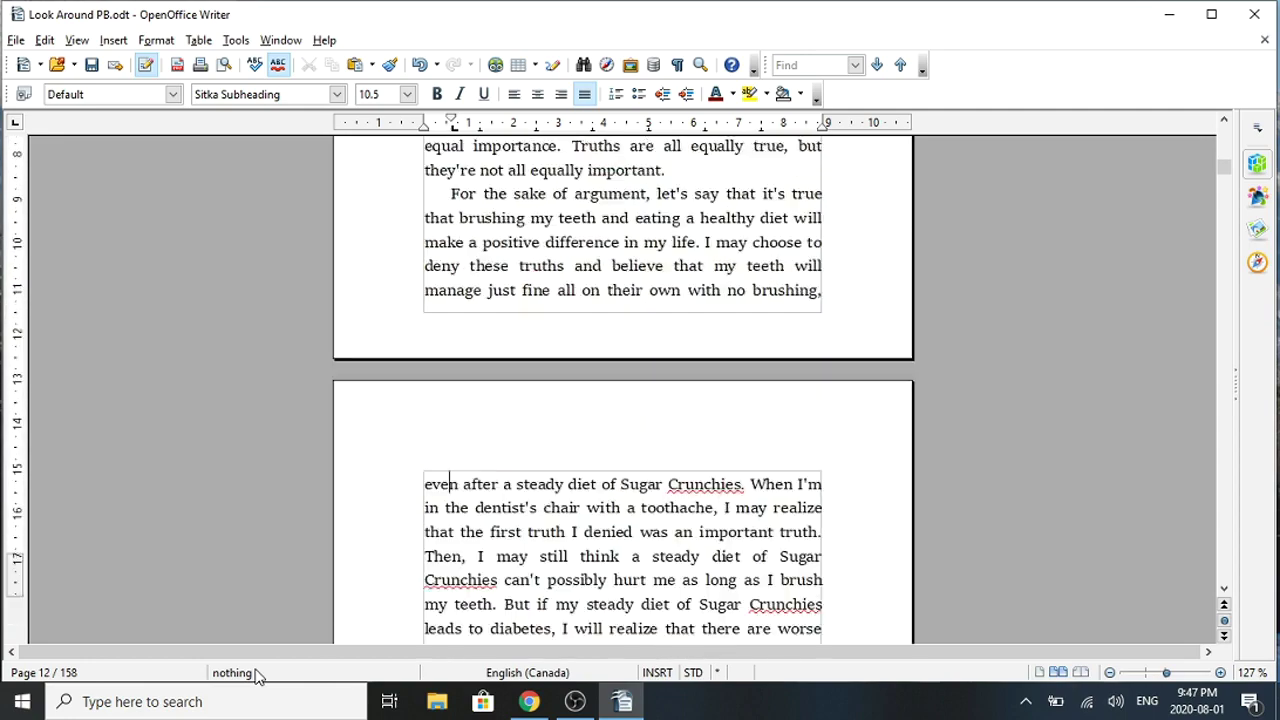
key(Down)
key(Down)
key(Down)
key(Down)
key(Down)
key(Down)
key(Down)
key(Down)
key(Down)
key(Down)
key(Down)
key(Down)
key(Down)
key(Down)
key(Down)
key(Down)
key(Down)
key(Down)
key(Down)
key(Down)
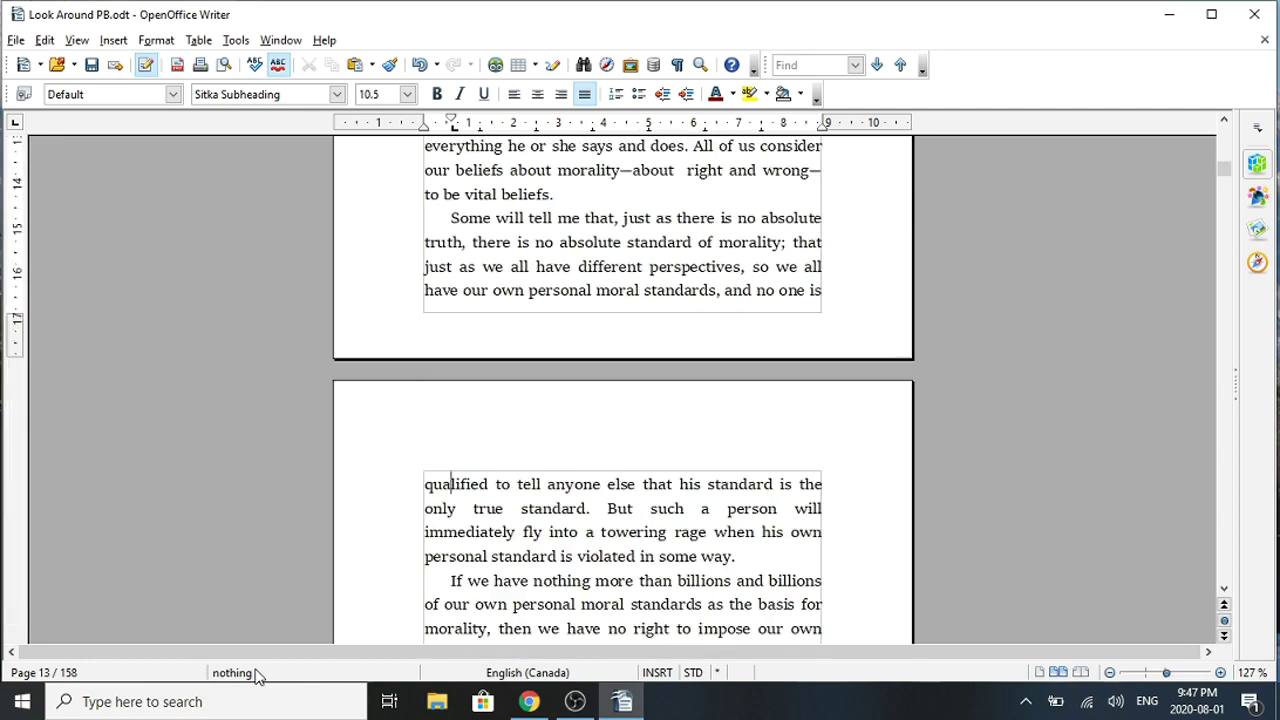
key(Down)
key(Down)
key(Down)
key(Down)
key(Down)
key(Down)
key(Down)
key(Down)
key(Down)
key(Down)
key(Down)
key(Down)
key(Down)
key(Down)
key(Down)
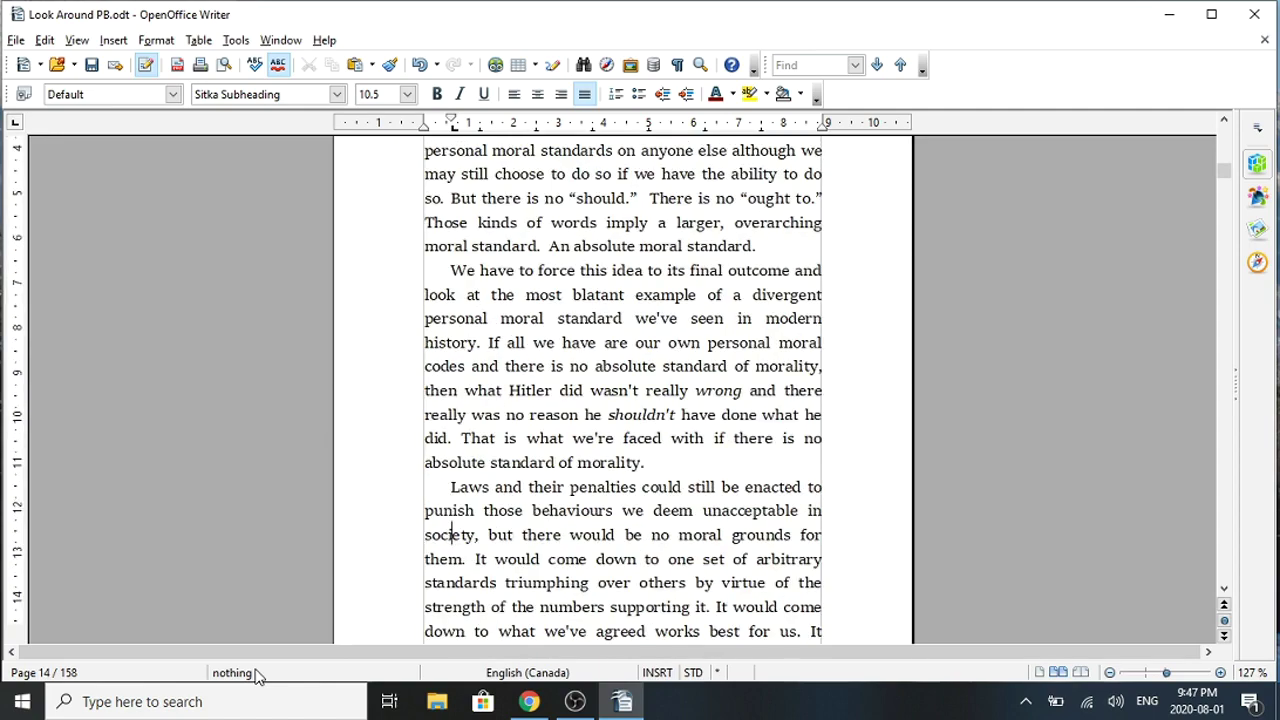
key(Down)
key(Down)
key(Down)
key(Down)
key(Down)
key(Down)
key(Down)
key(Down)
key(Down)
key(Down)
key(Down)
key(Down)
key(Down)
key(Down)
key(Down)
key(Down)
key(Down)
key(Down)
key(Down)
key(Down)
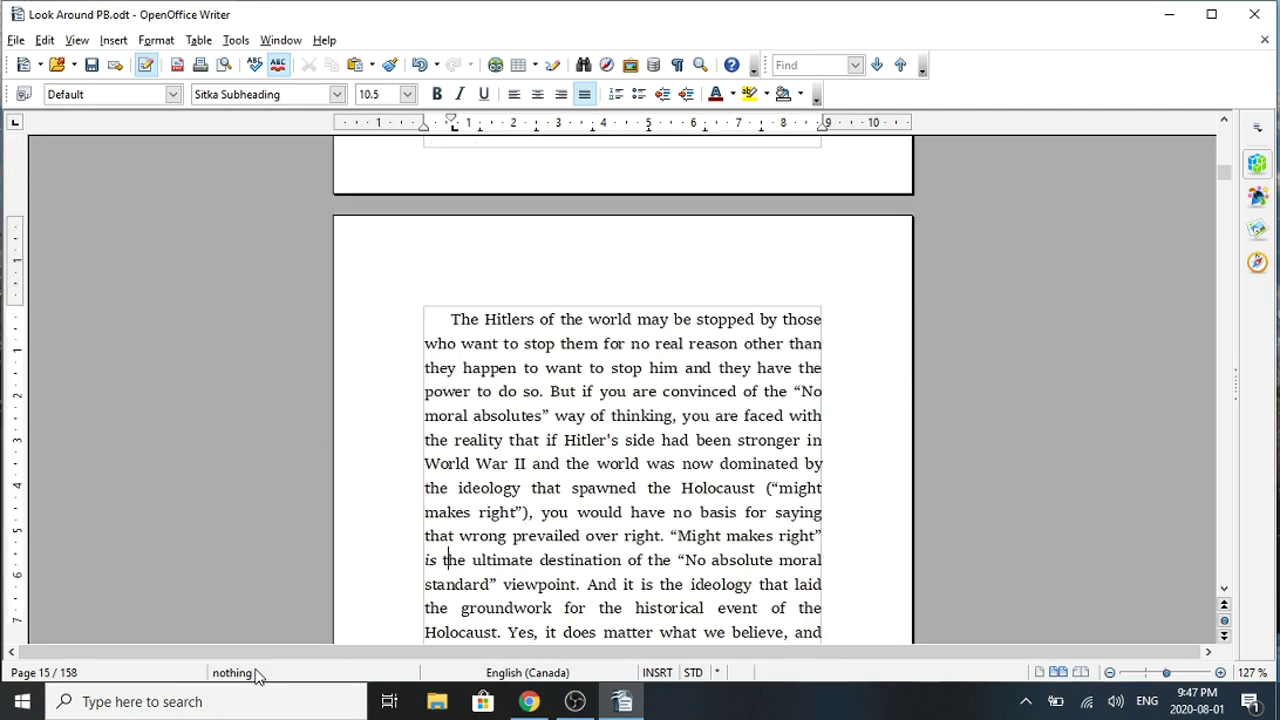
key(Down)
key(Down)
key(Down)
key(Down)
key(Down)
key(Down)
key(Down)
key(Down)
key(Down)
key(Down)
key(Down)
key(Down)
key(Down)
key(Down)
key(Down)
key(Down)
key(Down)
key(Down)
key(Down)
key(Down)
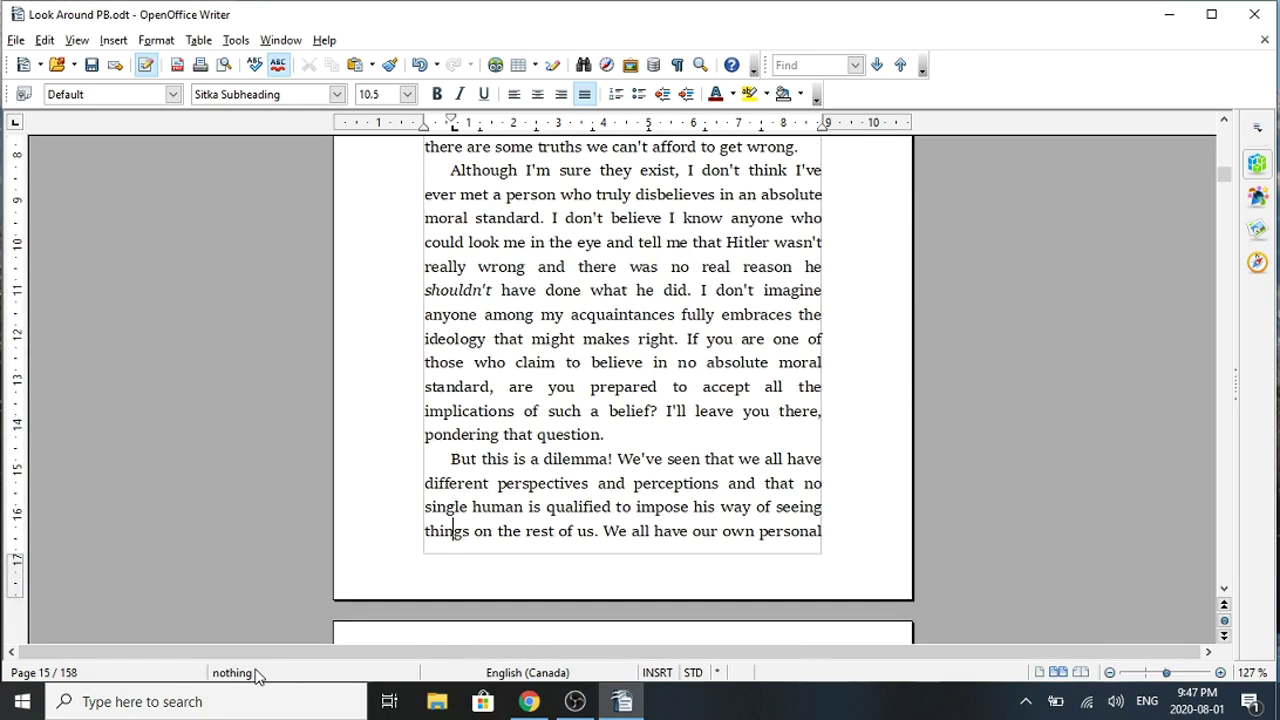
key(Down)
key(Down)
key(Down)
key(Down)
key(Down)
key(Down)
key(Down)
key(Down)
key(Down)
key(Down)
key(Down)
key(Down)
key(Down)
key(Down)
key(Down)
key(Down)
key(Down)
key(Down)
key(Down)
key(Down)
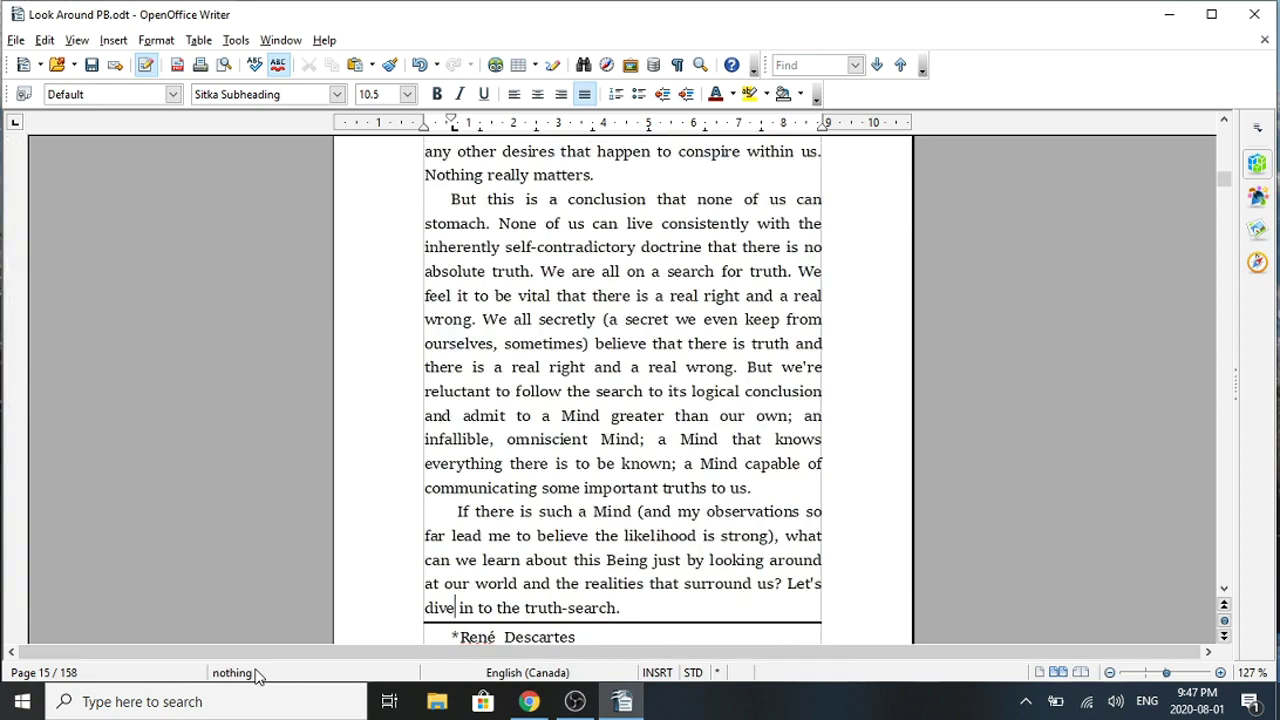
key(Up)
key(Up)
key(Up)
key(Up)
key(Up)
key(Up)
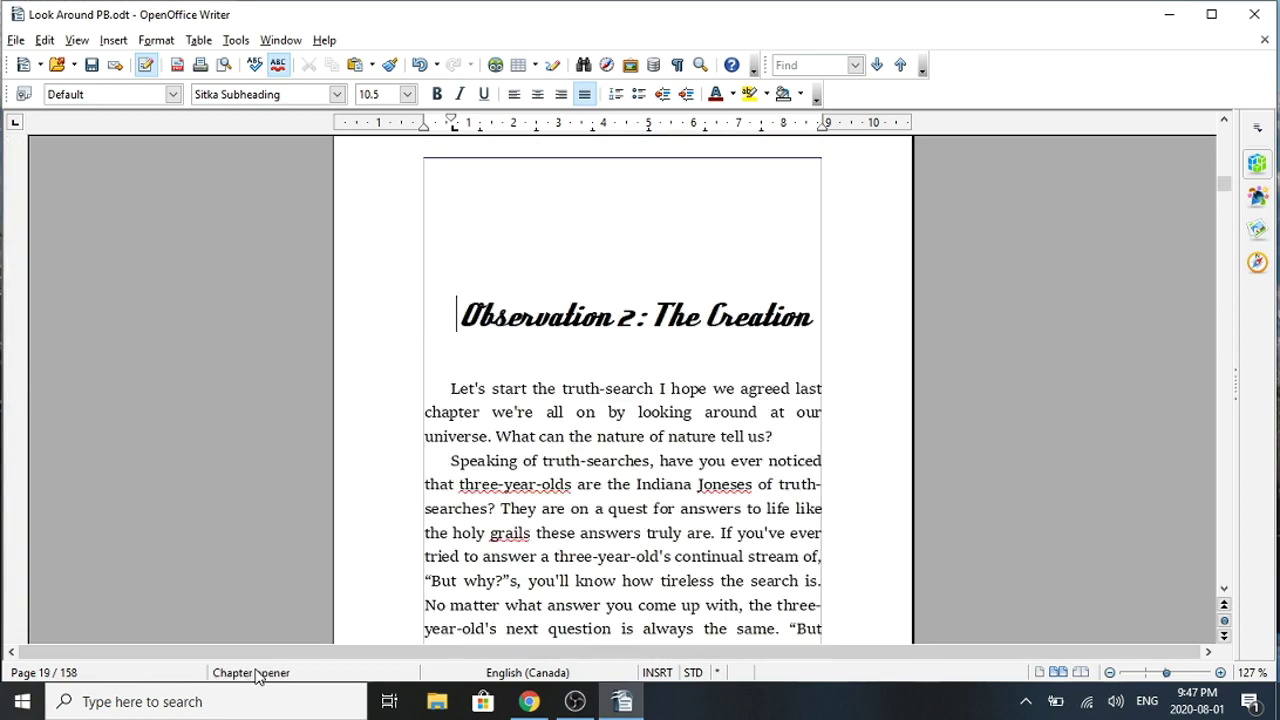
Change the 'Observation 2: The Creation' heading from the script font to Georgia
key(Down)
key(Down)
key(Down)
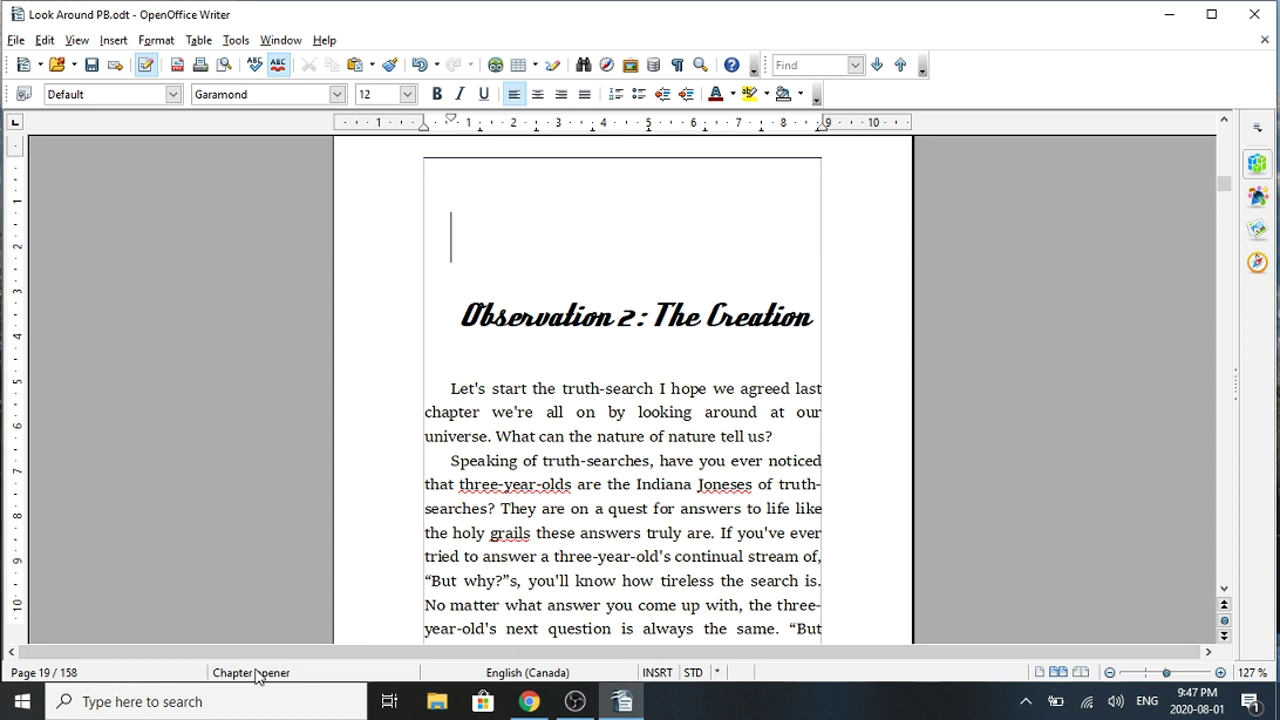
key(Up)
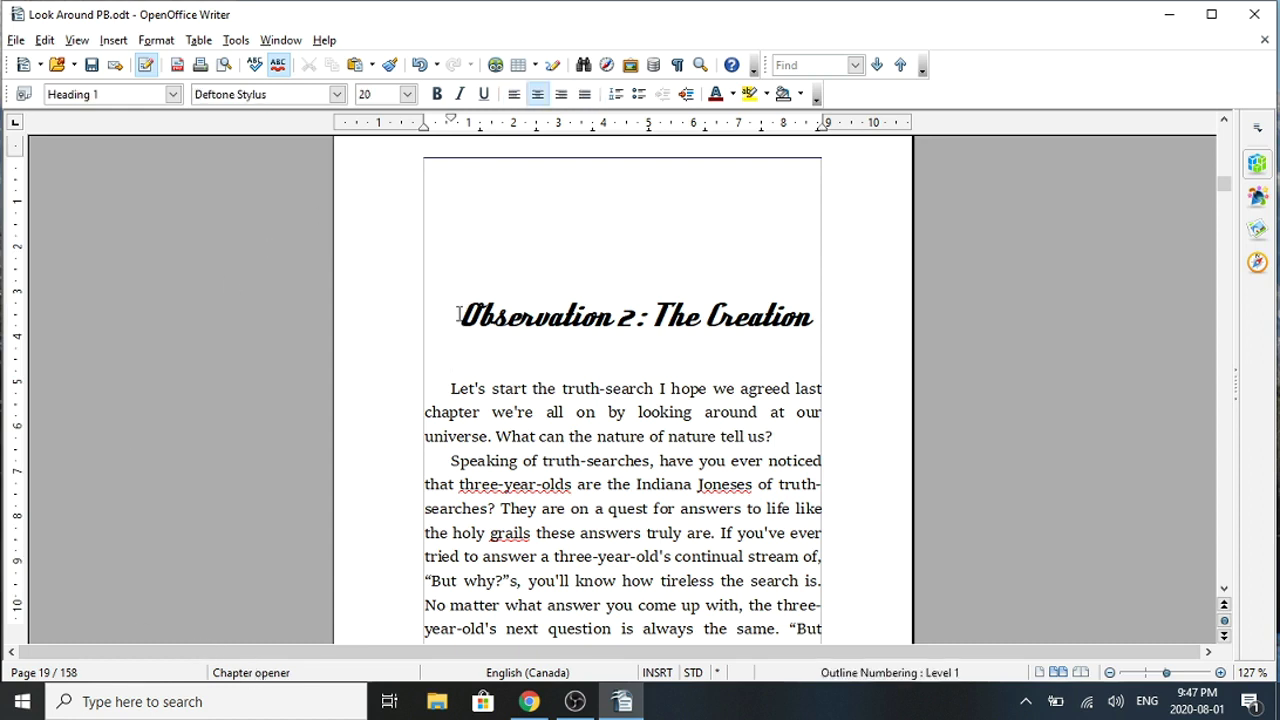
drag(457, 316, 798, 290)
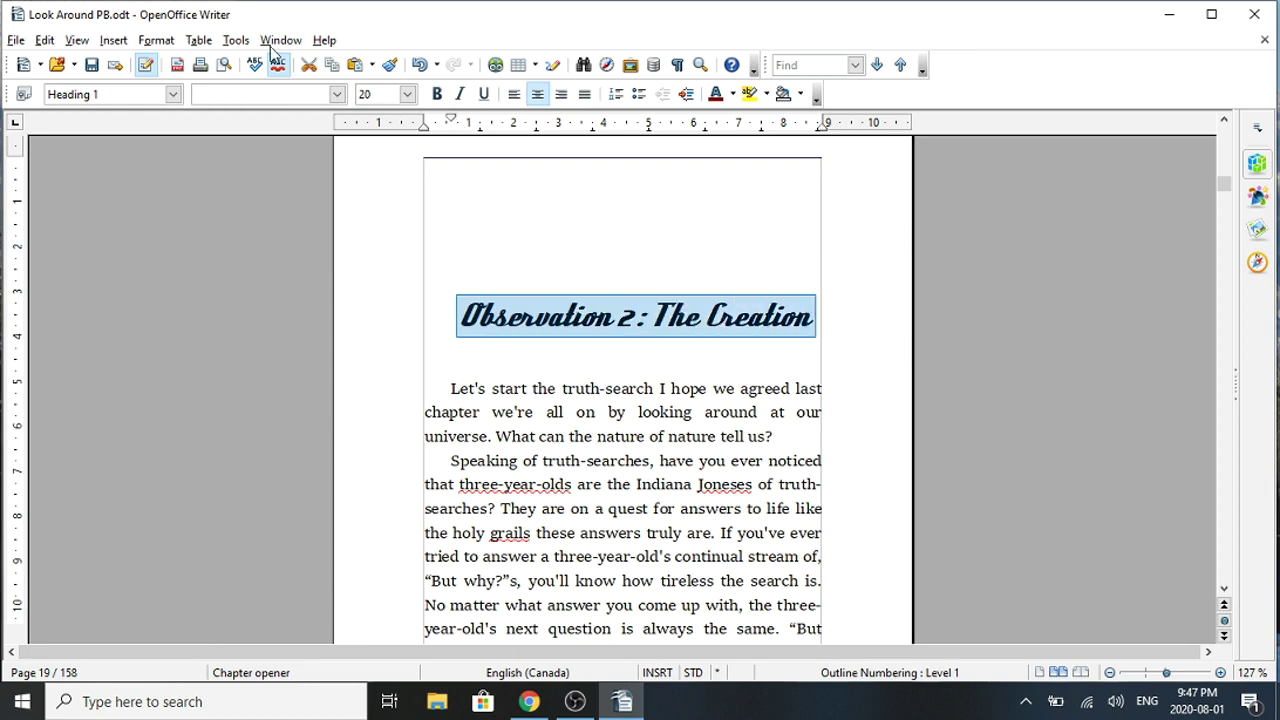
click(340, 94)
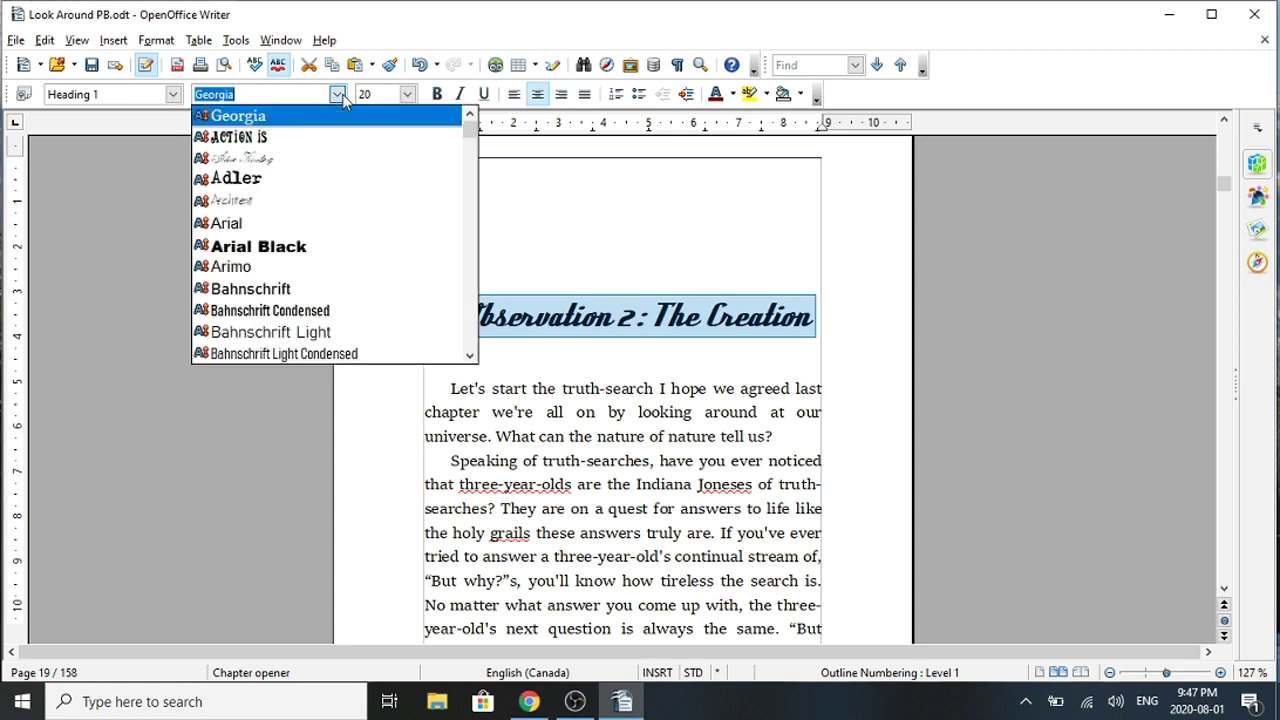
click(348, 120)
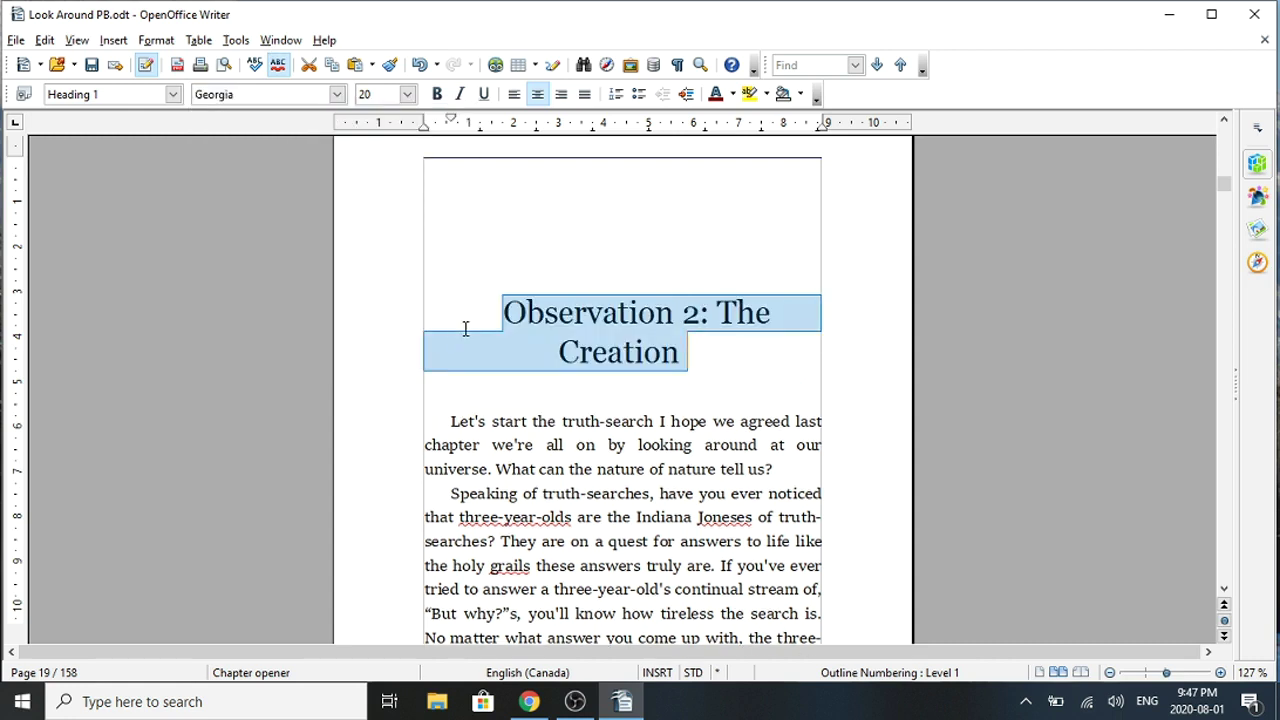
click(503, 316)
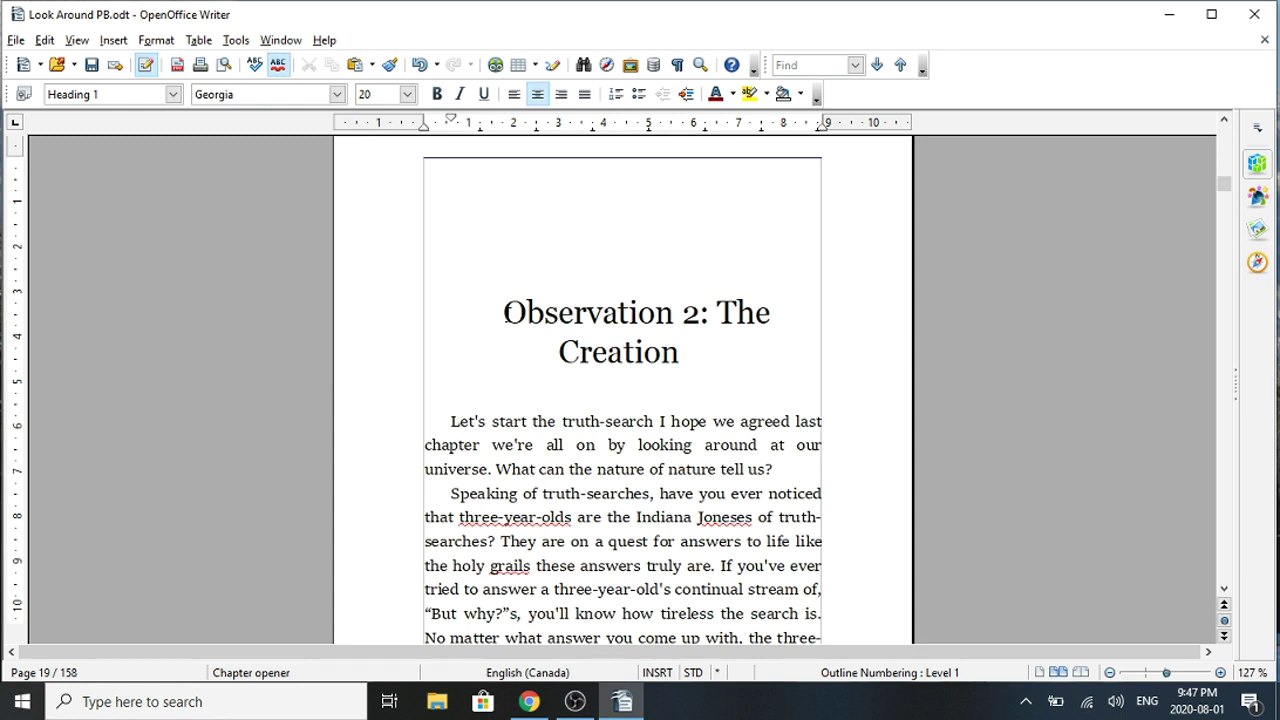
Delete the empty paragraphs and page break above the Observation 2 heading
key(Up)
key(Up)
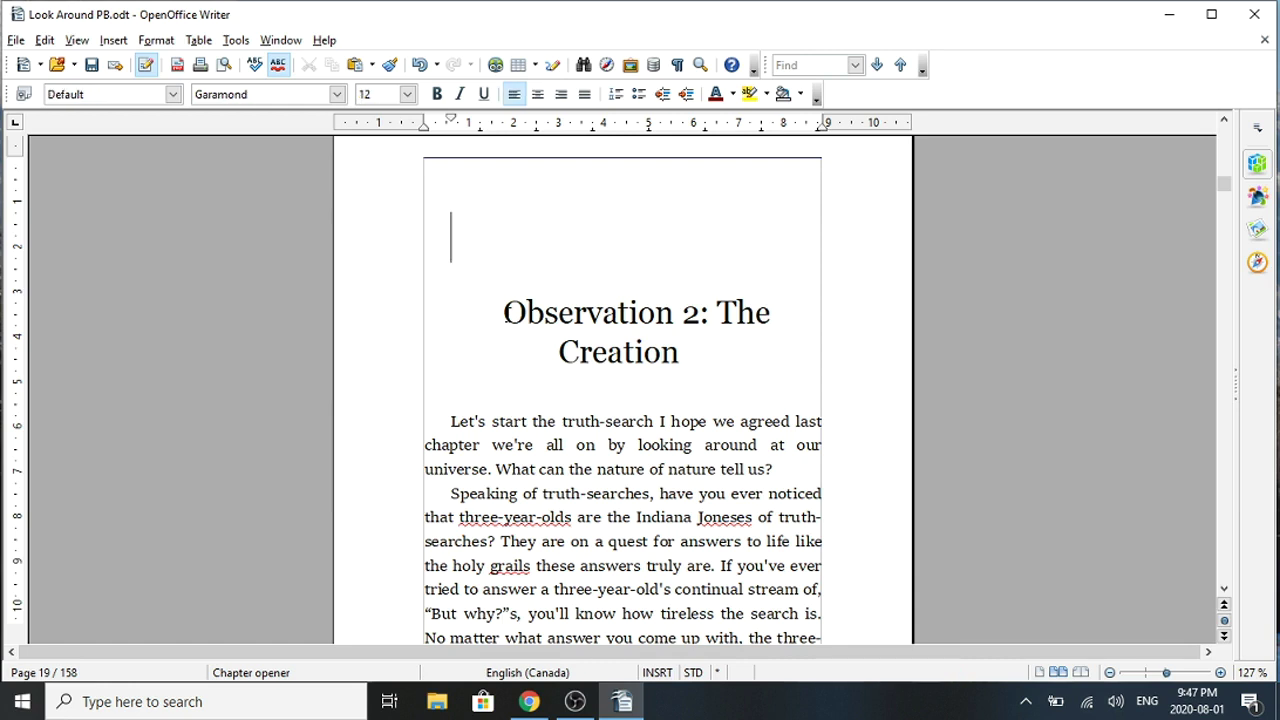
key(Down)
key(BackSpace)
key(BackSpace)
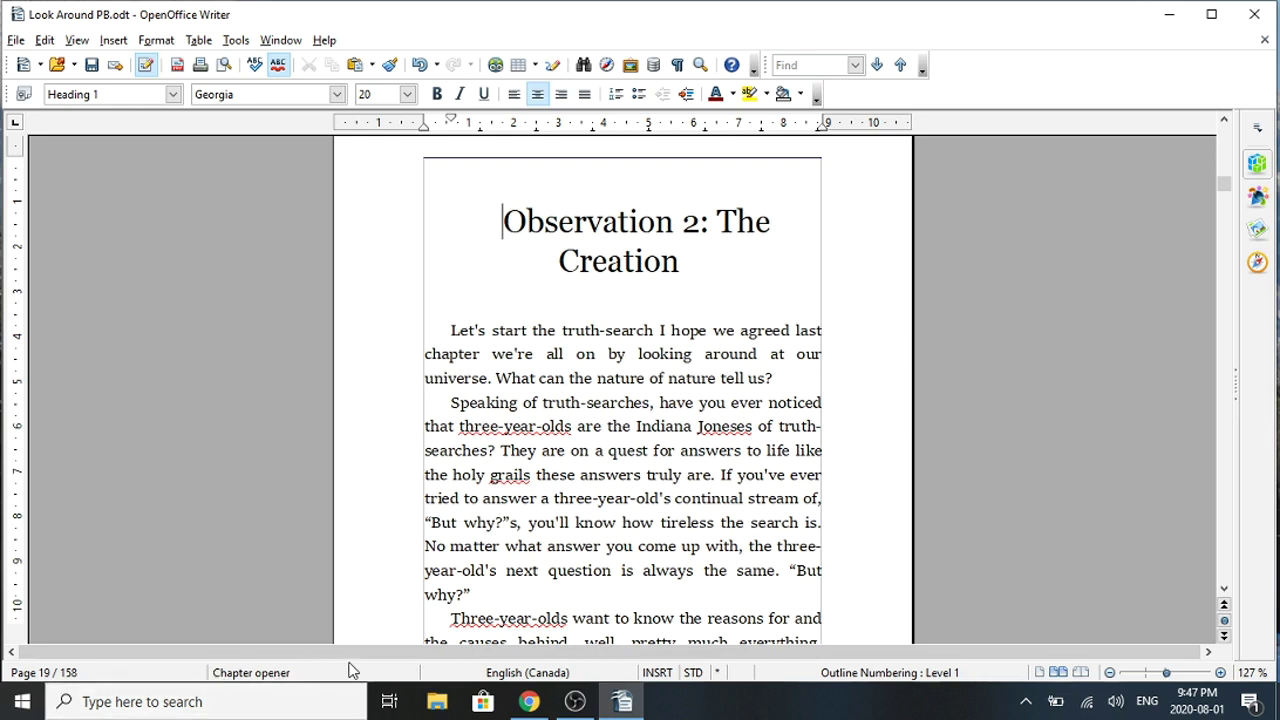
key(BackSpace)
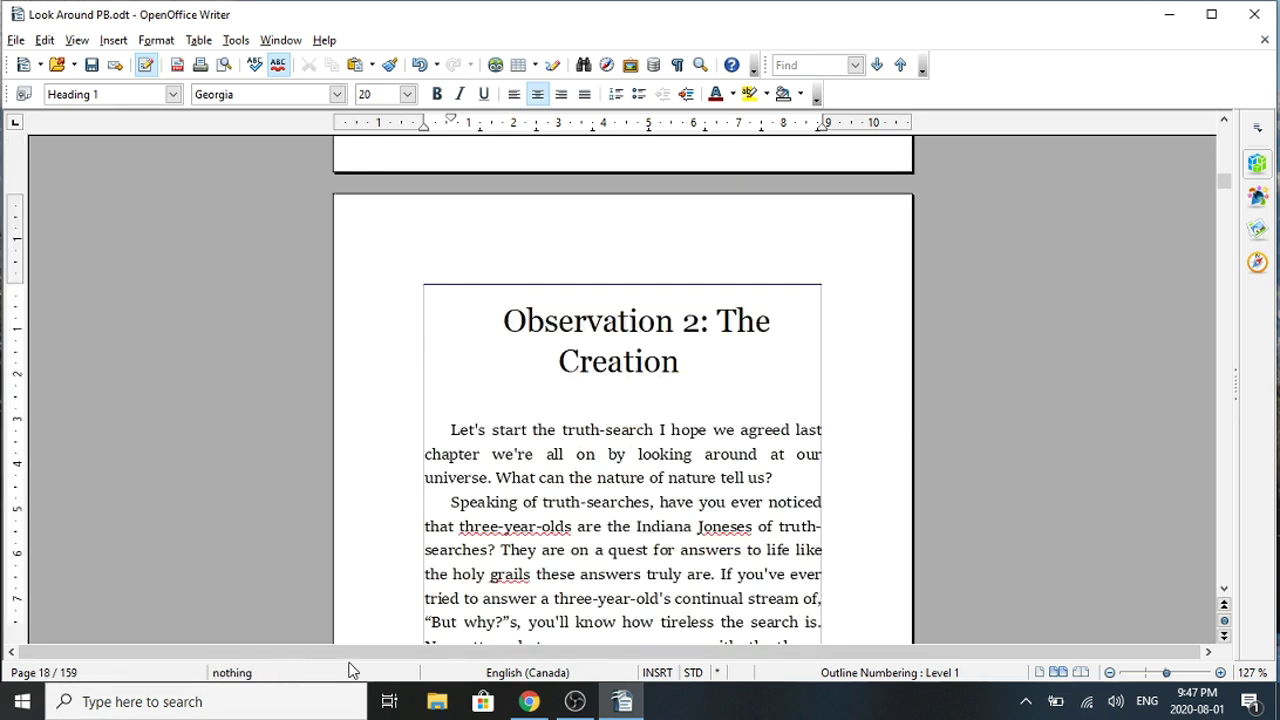
key(BackSpace)
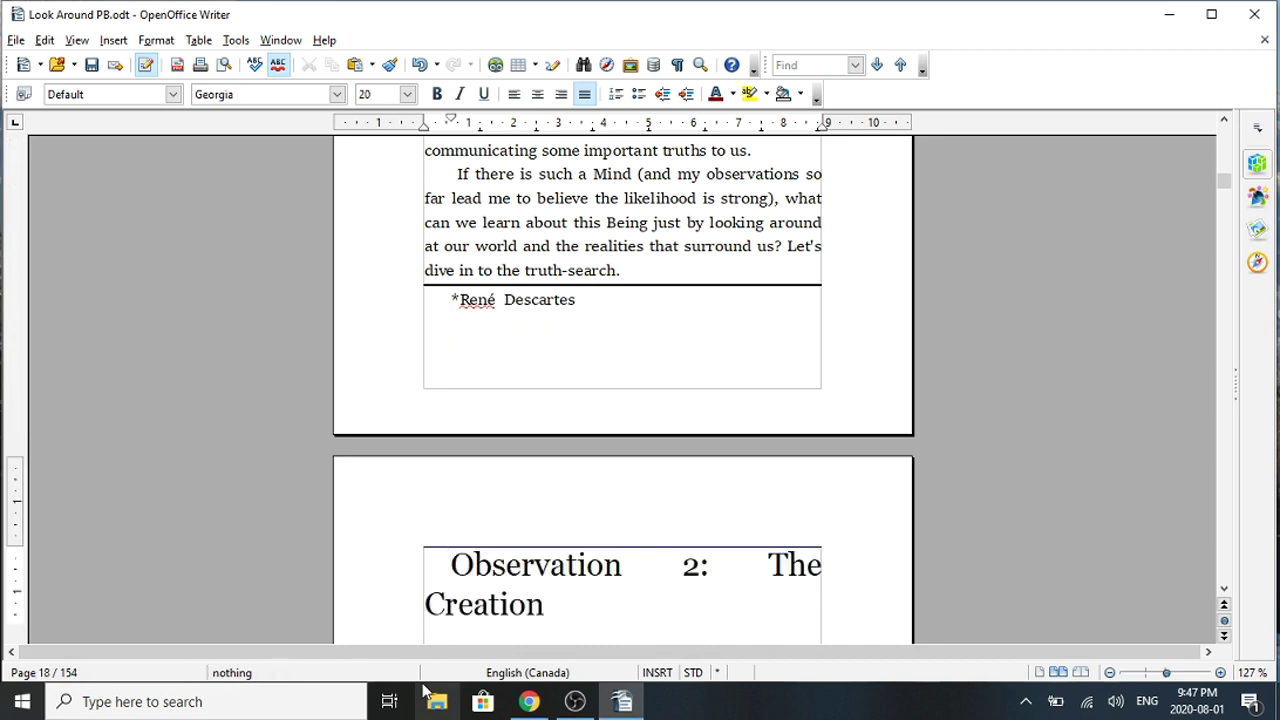
Left-align the chapter's first paragraph and center the 'Observation 2: The Creation' heading
key(Down)
key(Down)
key(Down)
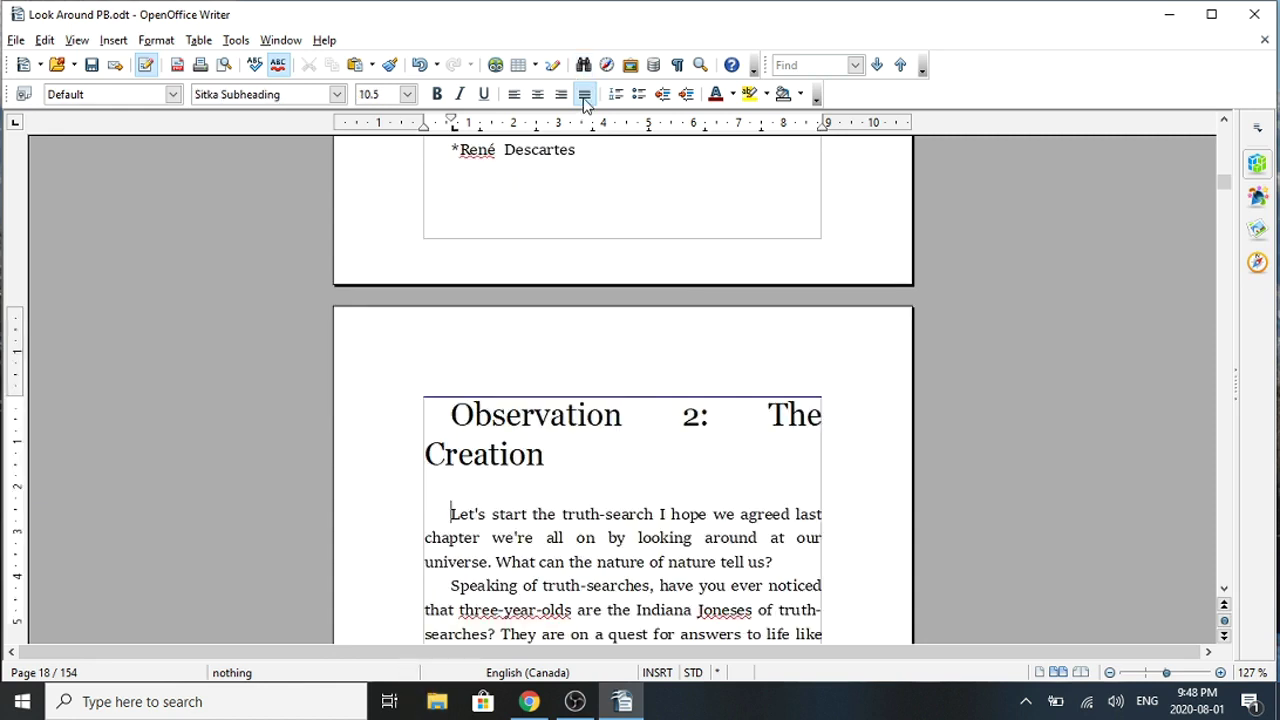
click(514, 97)
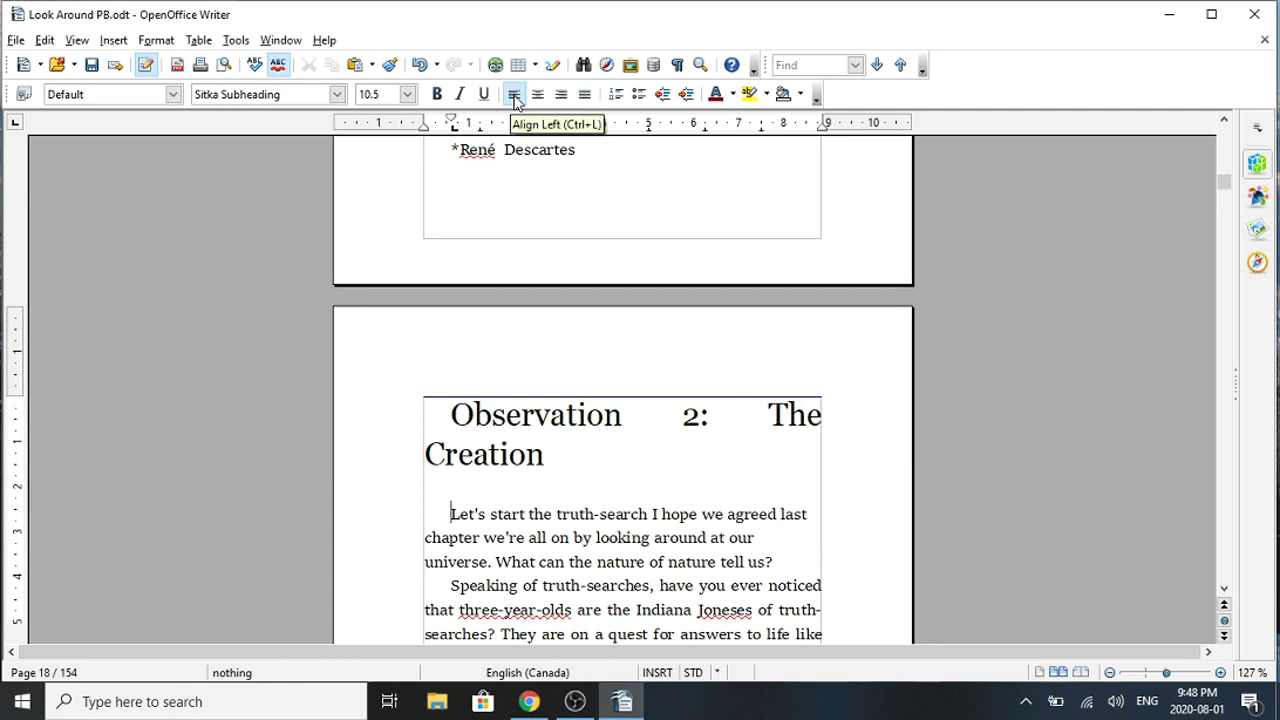
click(548, 414)
click(514, 97)
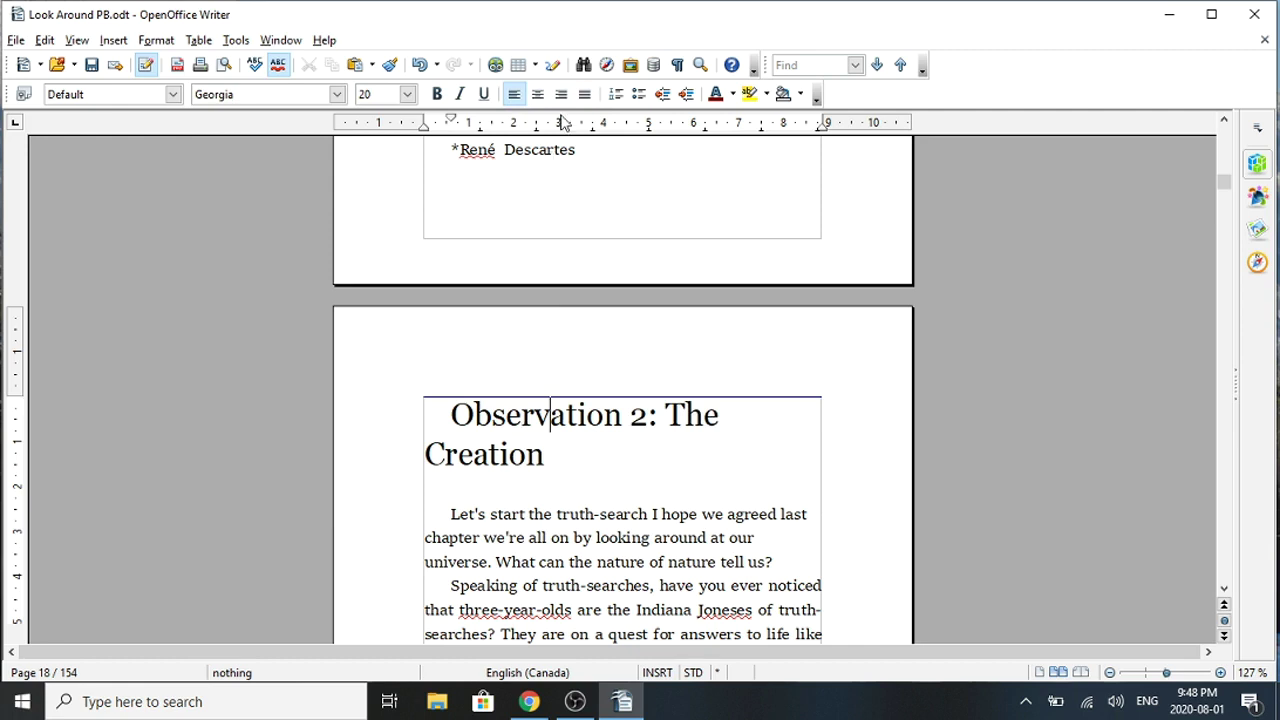
click(538, 96)
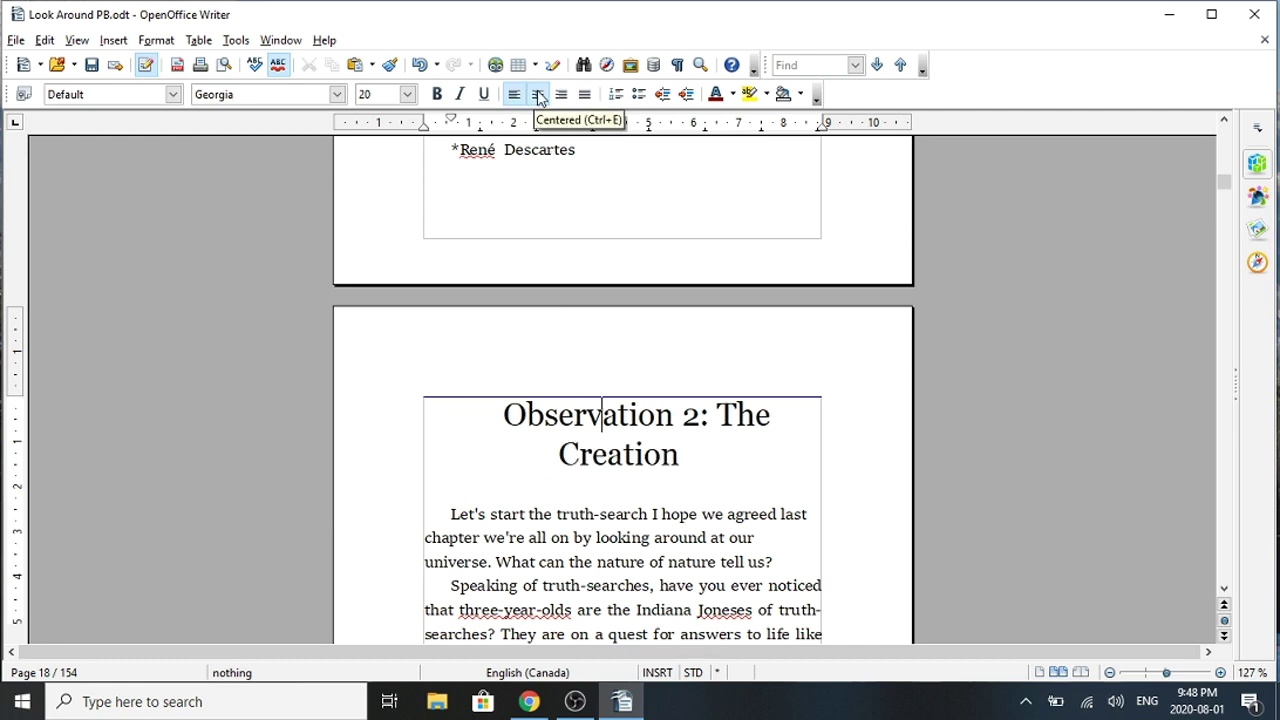
click(566, 513)
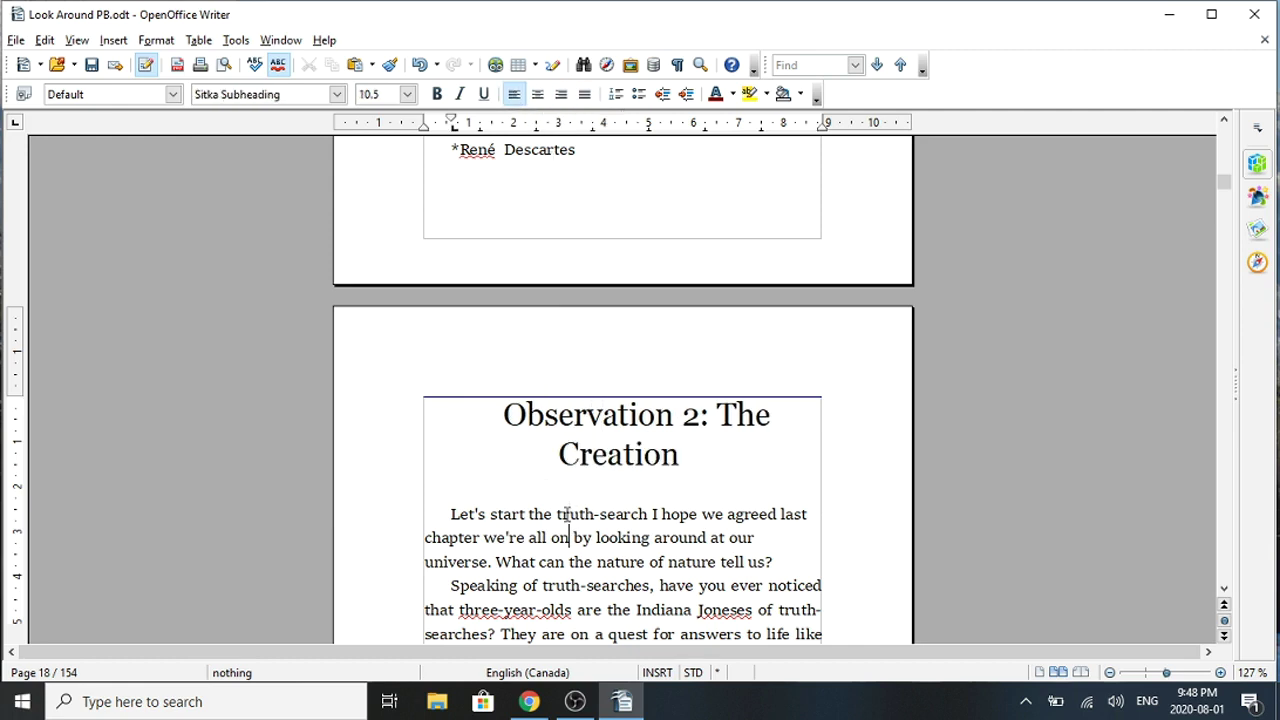
key(Down)
key(Down)
key(Down)
key(Down)
key(Down)
key(Down)
key(Down)
key(Down)
key(Down)
key(Down)
key(Down)
key(Down)
key(Down)
key(Down)
key(Down)
key(Down)
key(Down)
key(Down)
key(Down)
key(Down)
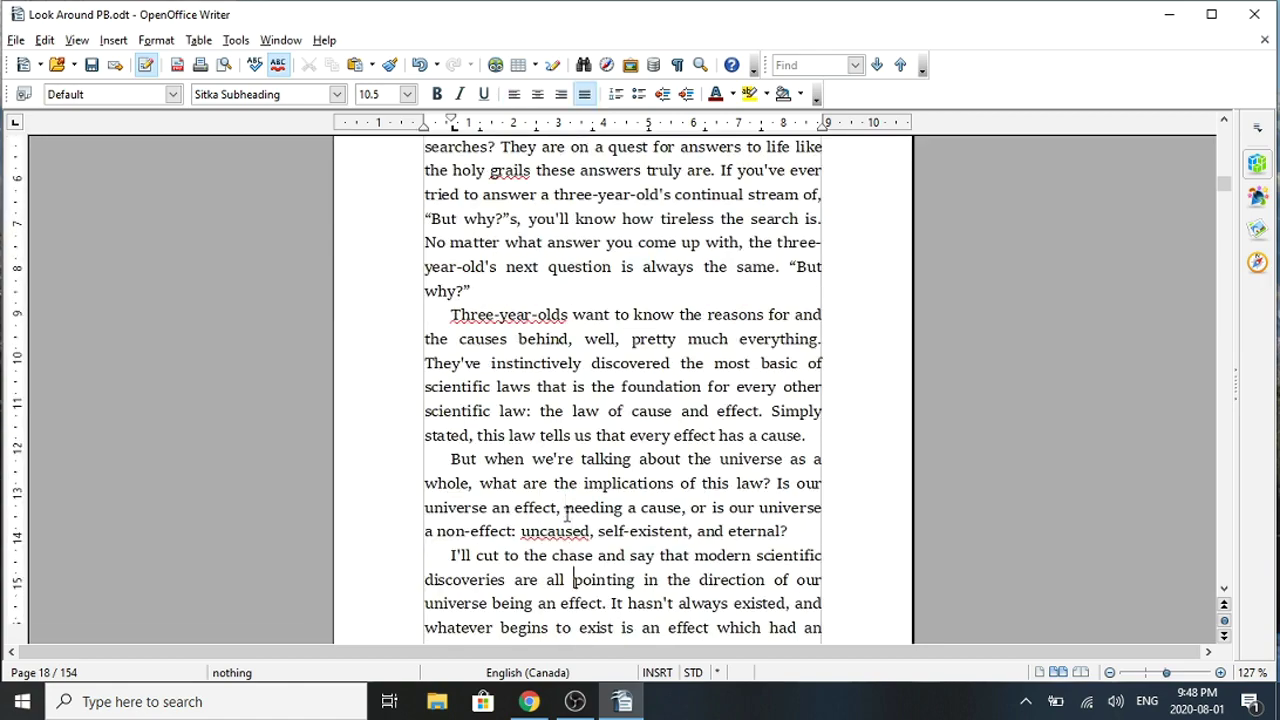
Move through the rest of Observation 2 to the 'Observation 3: The Family' opening on page 31
key(Down)
key(Down)
key(Down)
key(Down)
key(Down)
key(Down)
key(Down)
key(Down)
key(Down)
key(Down)
key(Down)
key(Down)
key(Down)
key(Down)
key(Down)
key(Down)
key(Down)
key(Down)
key(Down)
key(Down)
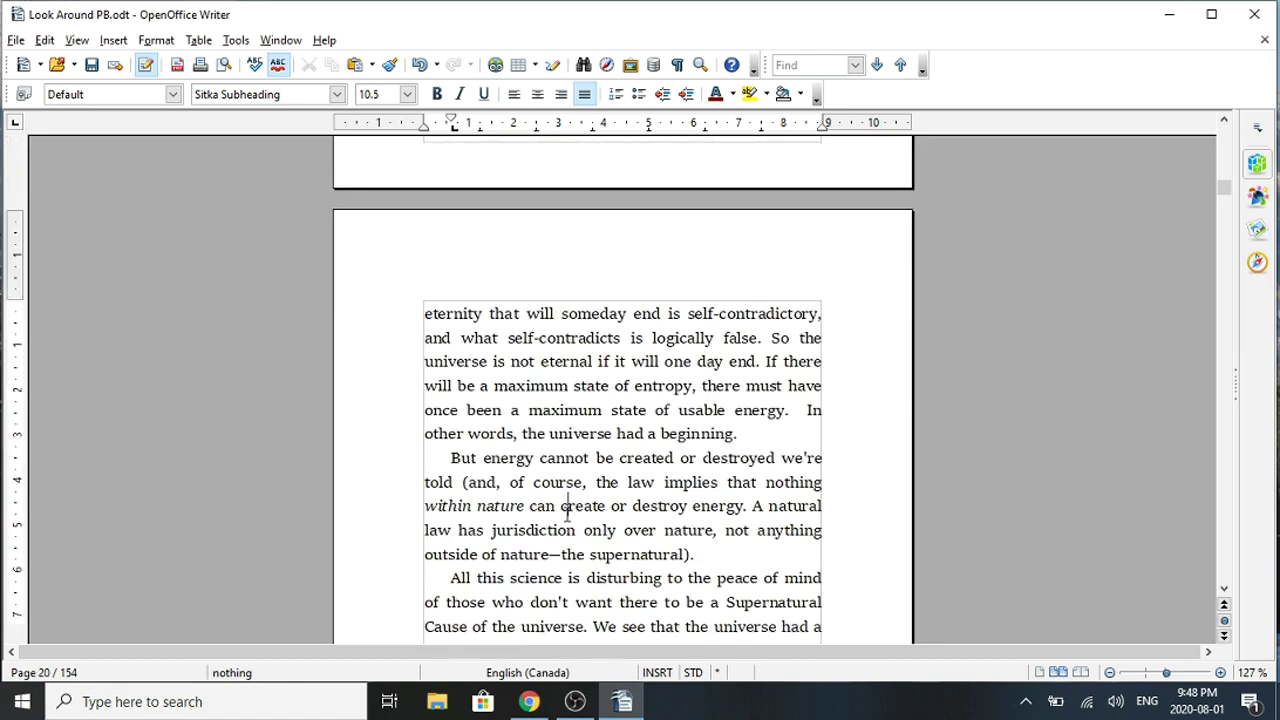
key(Down)
key(Down)
key(Down)
key(Down)
key(Down)
key(Down)
key(Down)
key(Down)
key(Down)
key(Down)
key(Down)
key(Down)
key(Down)
key(Down)
key(Down)
key(Down)
key(Down)
key(Down)
key(Down)
key(Down)
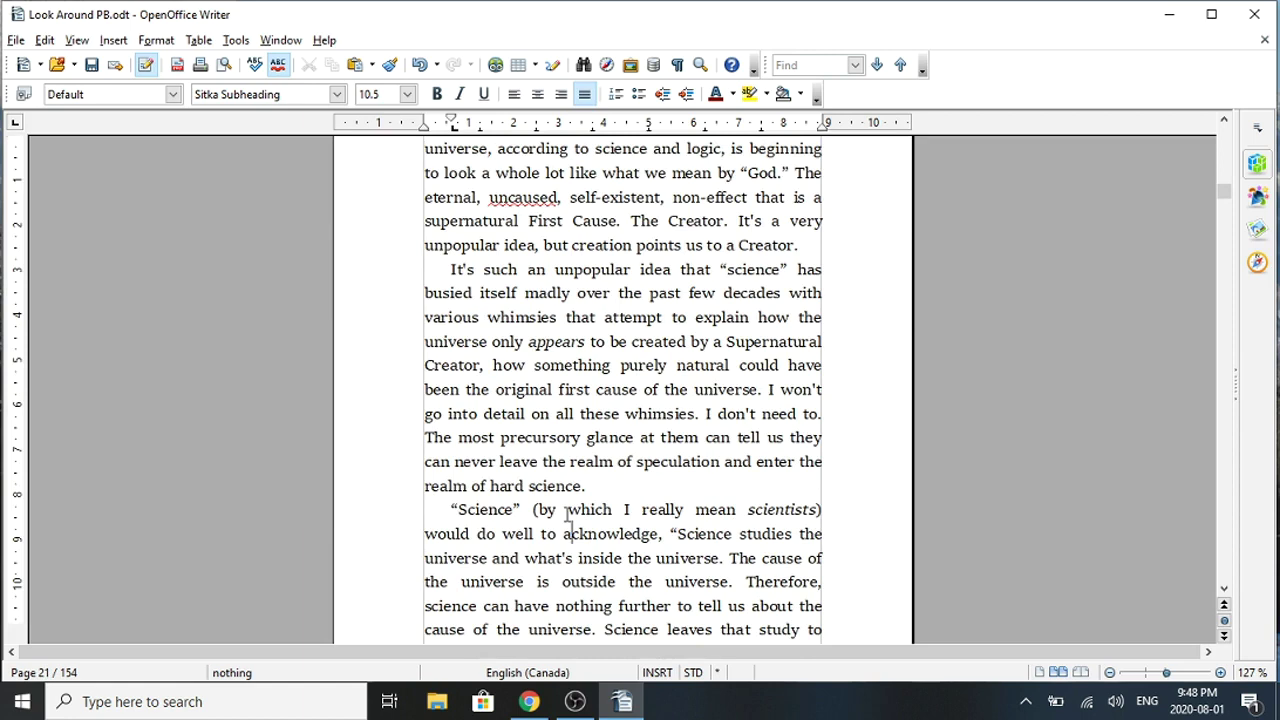
key(Down)
key(Down)
key(Down)
key(Down)
key(Down)
key(Down)
key(Down)
key(Down)
key(Down)
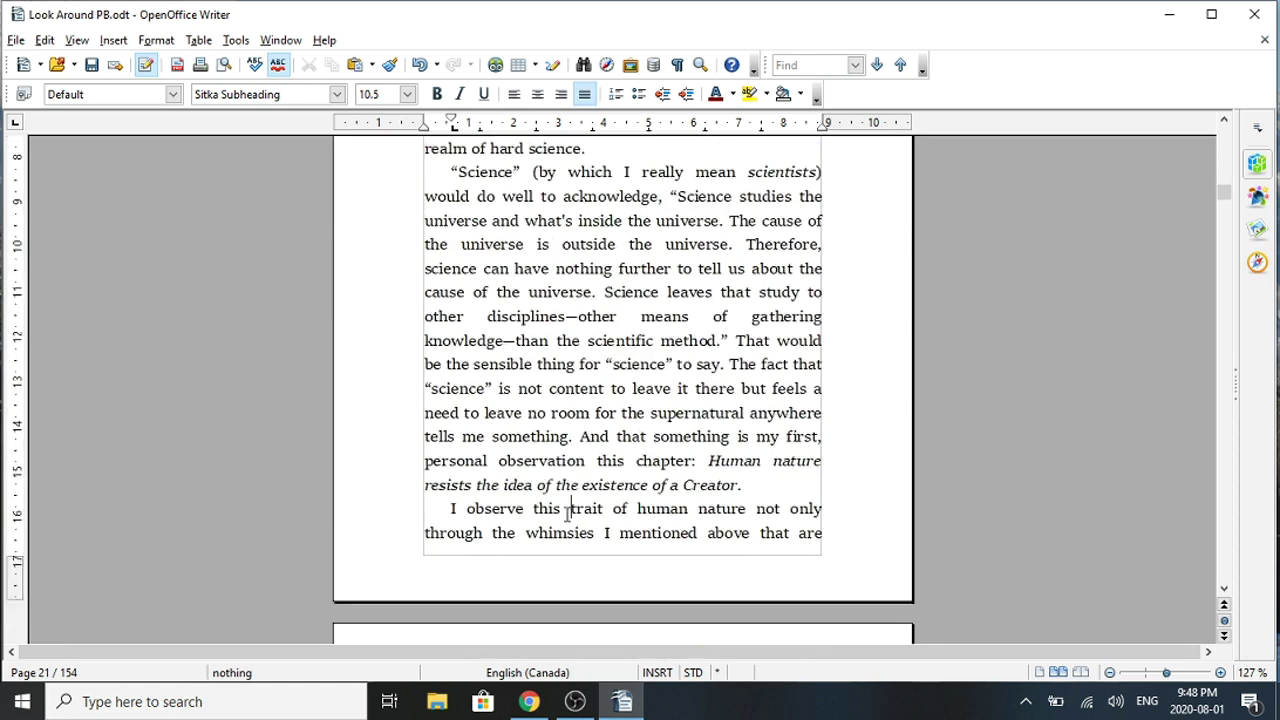
key(Down)
key(Down)
key(Down)
key(Down)
key(Down)
key(Down)
key(Down)
key(Down)
key(Down)
key(Down)
key(Down)
key(Down)
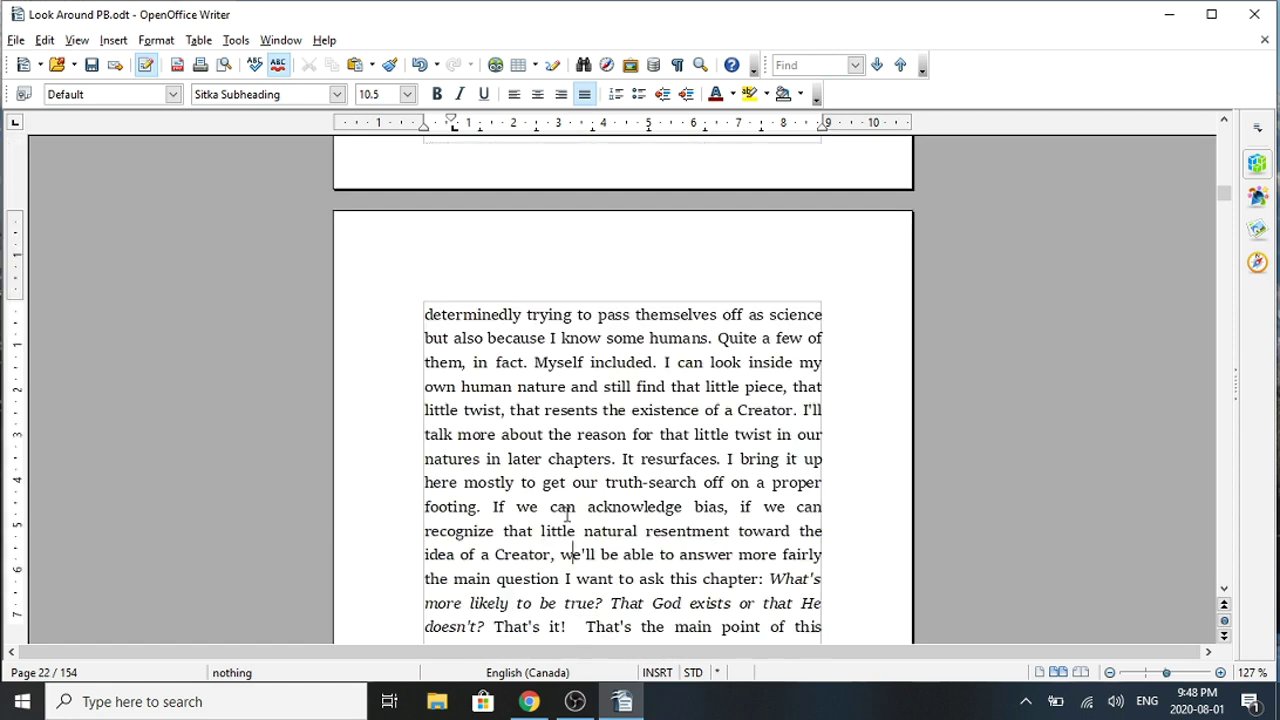
key(Down)
key(Down)
key(Down)
key(Down)
key(Down)
key(Down)
key(Down)
key(Down)
key(Down)
key(Down)
key(Down)
key(Down)
key(Down)
key(Down)
key(Down)
key(Down)
key(Down)
key(Down)
key(Down)
key(Down)
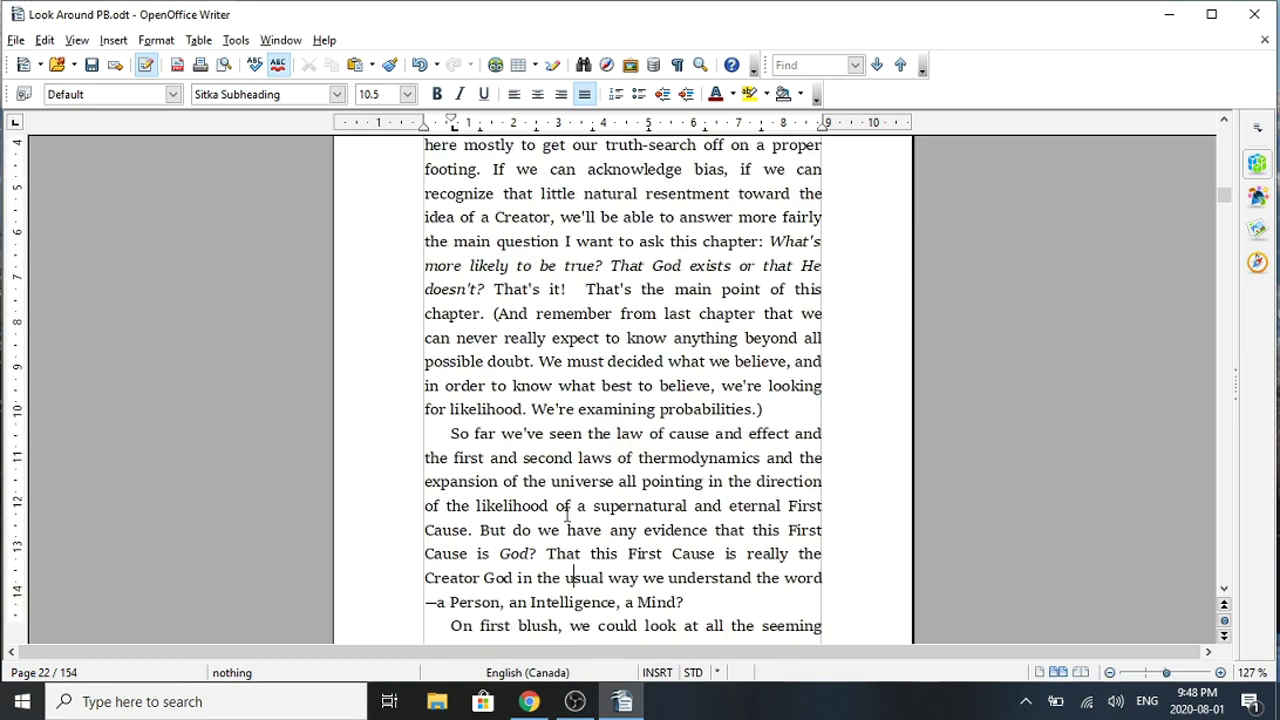
key(Down)
key(Down)
key(Down)
key(Down)
key(Down)
key(Down)
key(Down)
key(Down)
key(Down)
key(Down)
key(Down)
key(Down)
key(Down)
key(Down)
key(Down)
key(Down)
key(Down)
key(Down)
key(Down)
key(Down)
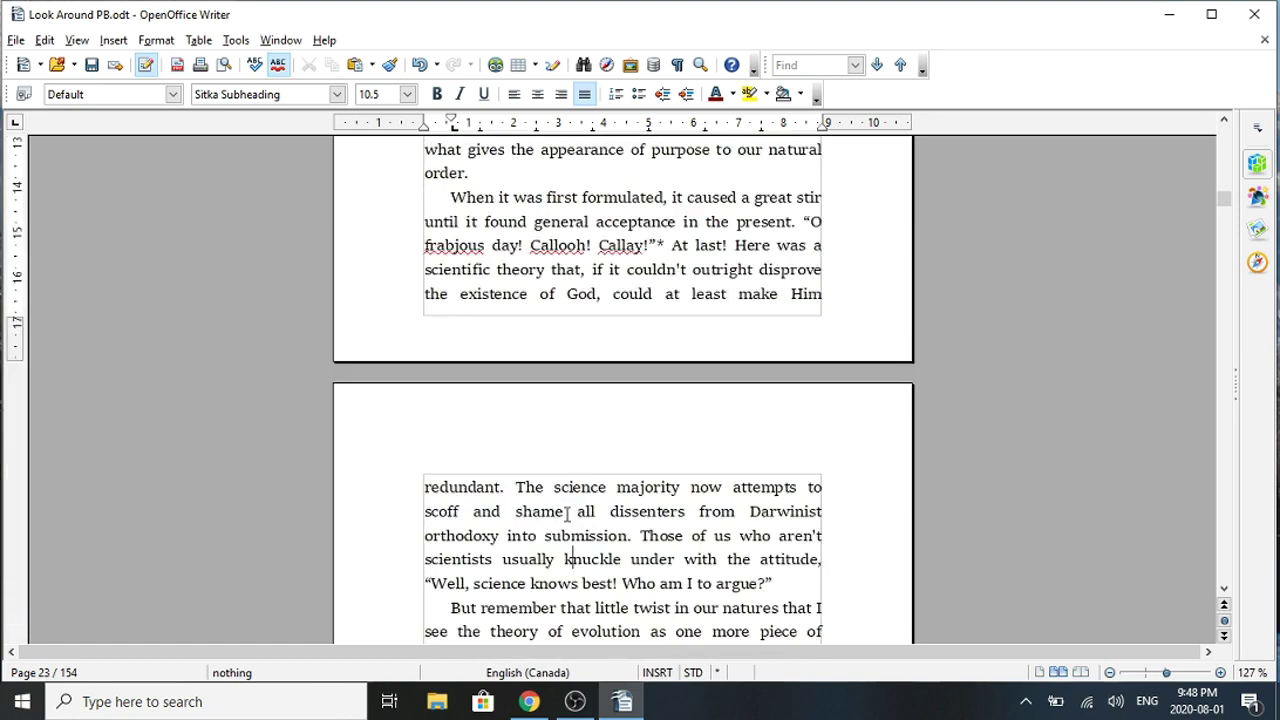
key(Down)
key(Down)
key(Down)
key(Down)
key(Down)
key(Down)
key(Down)
key(Down)
key(Down)
key(Down)
key(Down)
key(Down)
key(Down)
key(Down)
key(Down)
key(Down)
key(Down)
key(Down)
key(Down)
key(Down)
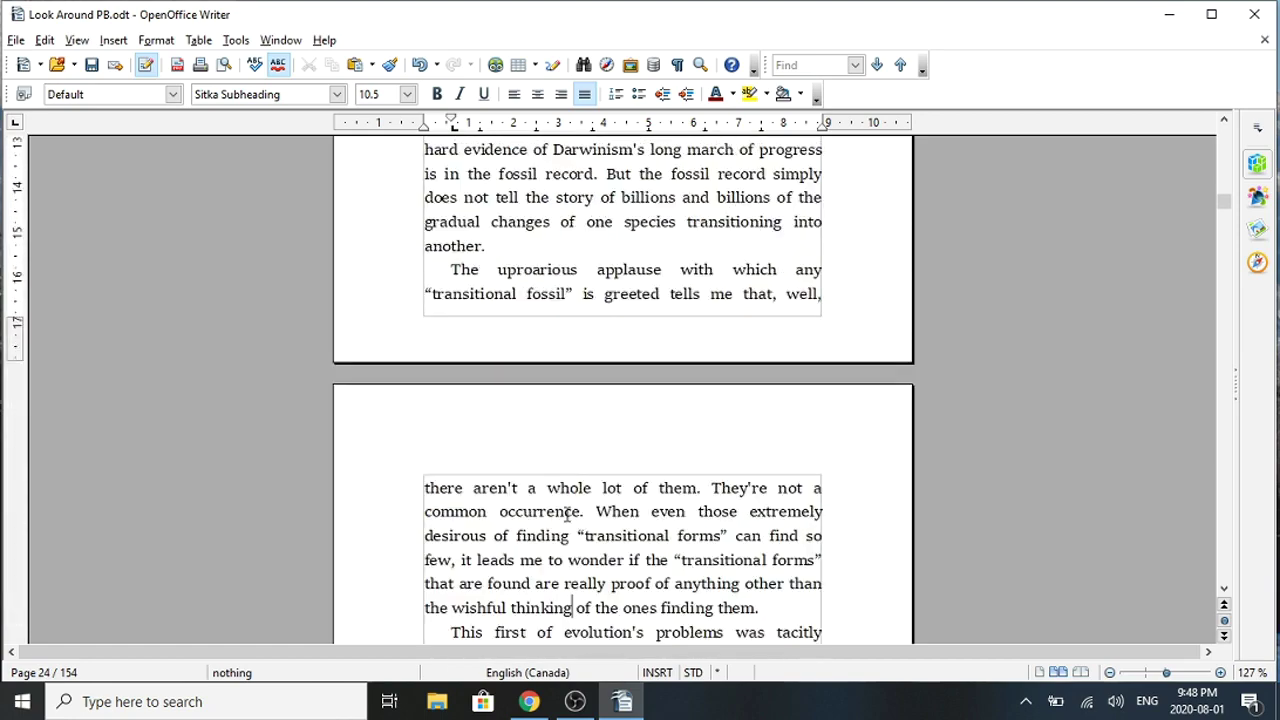
key(Down)
key(Down)
key(Down)
key(Down)
key(Down)
key(Down)
key(Down)
key(Down)
key(Down)
key(Down)
key(Down)
key(Down)
key(Down)
key(Down)
key(Down)
key(Down)
key(Down)
key(Down)
key(Down)
key(Down)
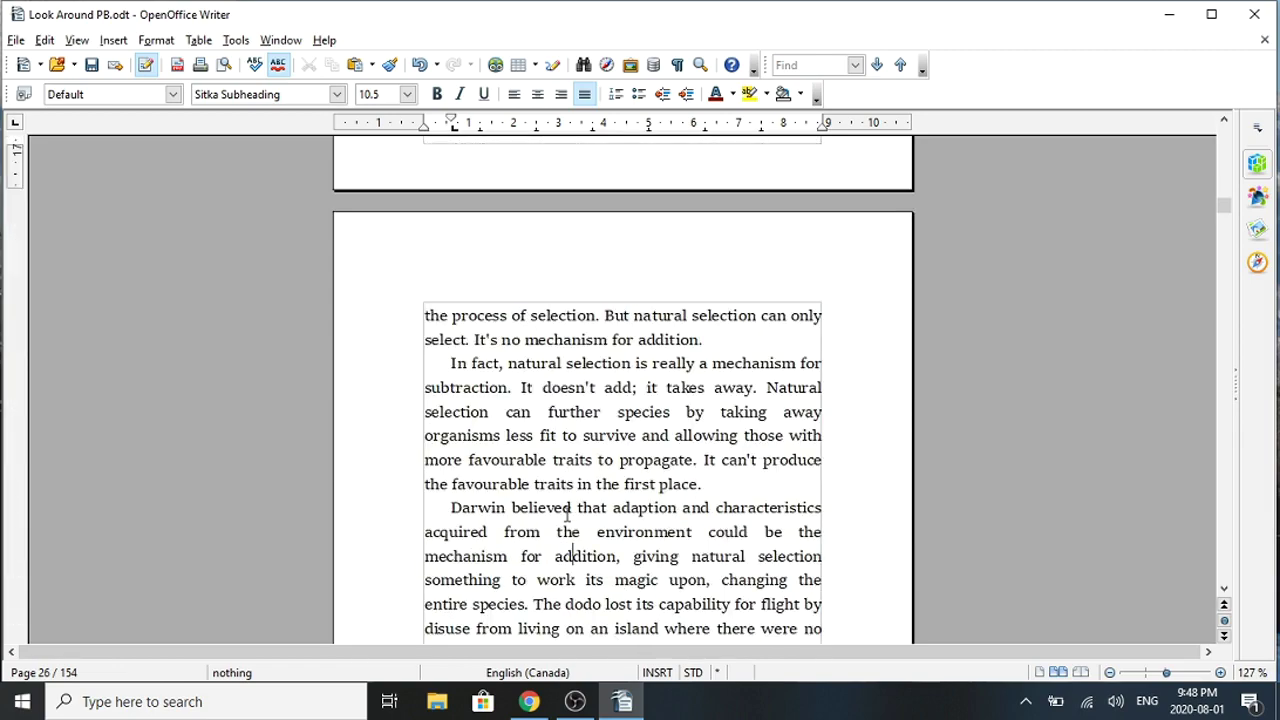
key(Down)
key(Down)
key(Down)
key(Down)
key(Down)
key(Down)
key(Down)
key(Down)
key(Down)
key(Down)
key(Down)
key(Down)
key(Down)
key(Down)
key(Down)
key(Down)
key(Down)
key(Down)
key(Down)
key(Down)
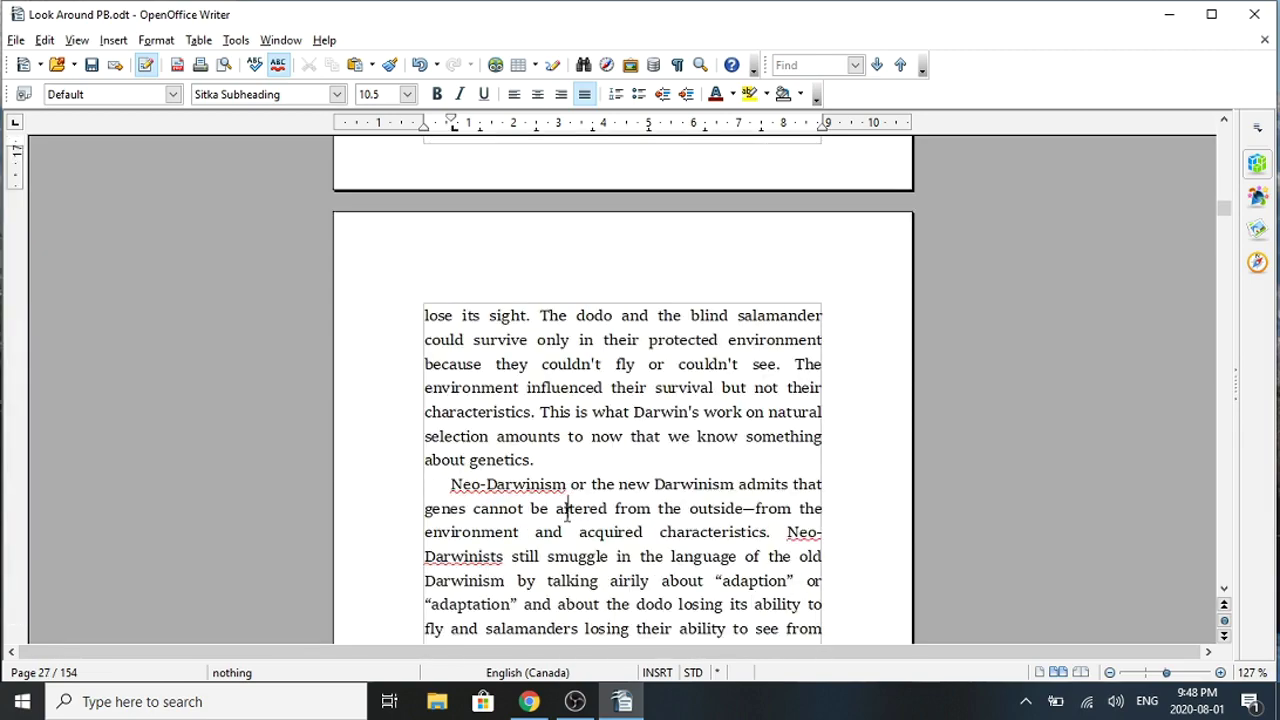
key(Down)
key(Down)
key(Down)
key(Down)
key(Down)
key(Down)
key(Down)
key(Down)
key(Down)
key(Down)
key(Down)
key(Down)
key(Down)
key(Down)
key(Down)
key(Down)
key(Down)
key(Down)
key(Down)
key(Down)
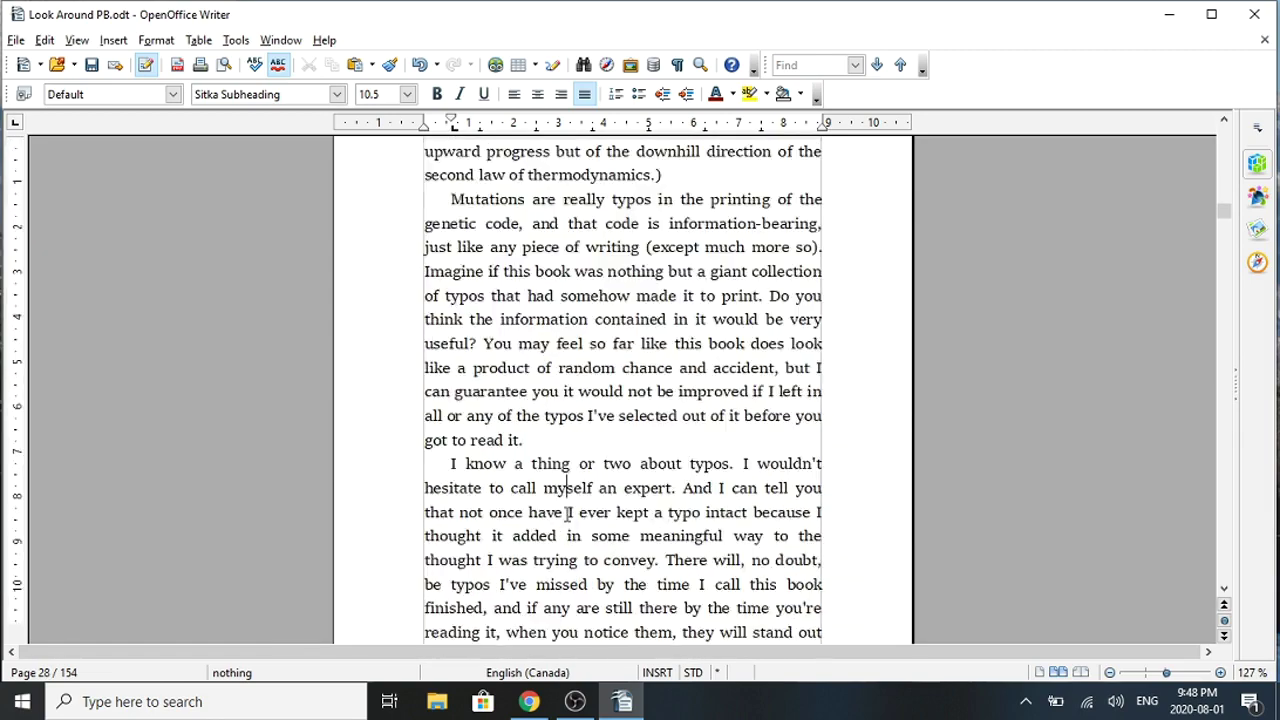
key(Down)
key(Down)
key(Down)
key(Down)
key(Down)
key(Down)
key(Down)
key(Down)
key(Down)
key(Down)
key(Down)
key(Down)
key(Down)
key(Down)
key(Down)
key(Down)
key(Down)
key(Down)
key(Down)
key(Down)
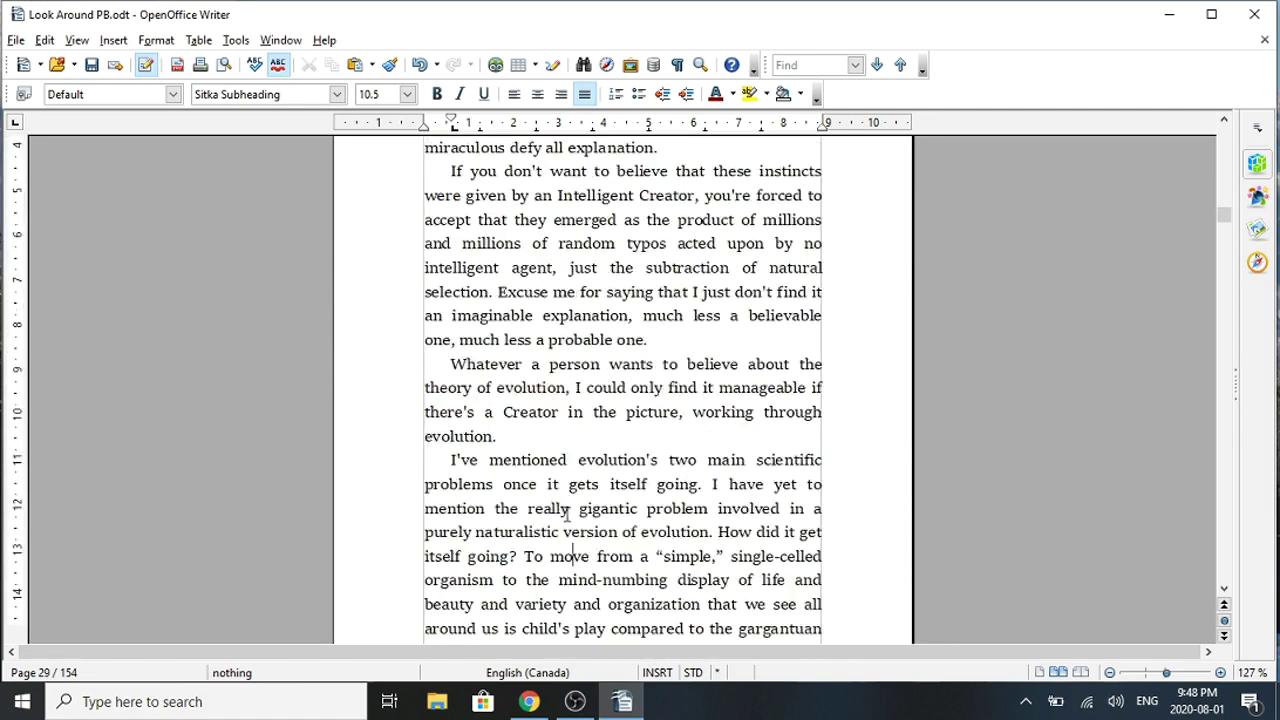
key(Down)
key(Down)
key(Down)
key(Down)
key(Down)
key(Down)
key(Down)
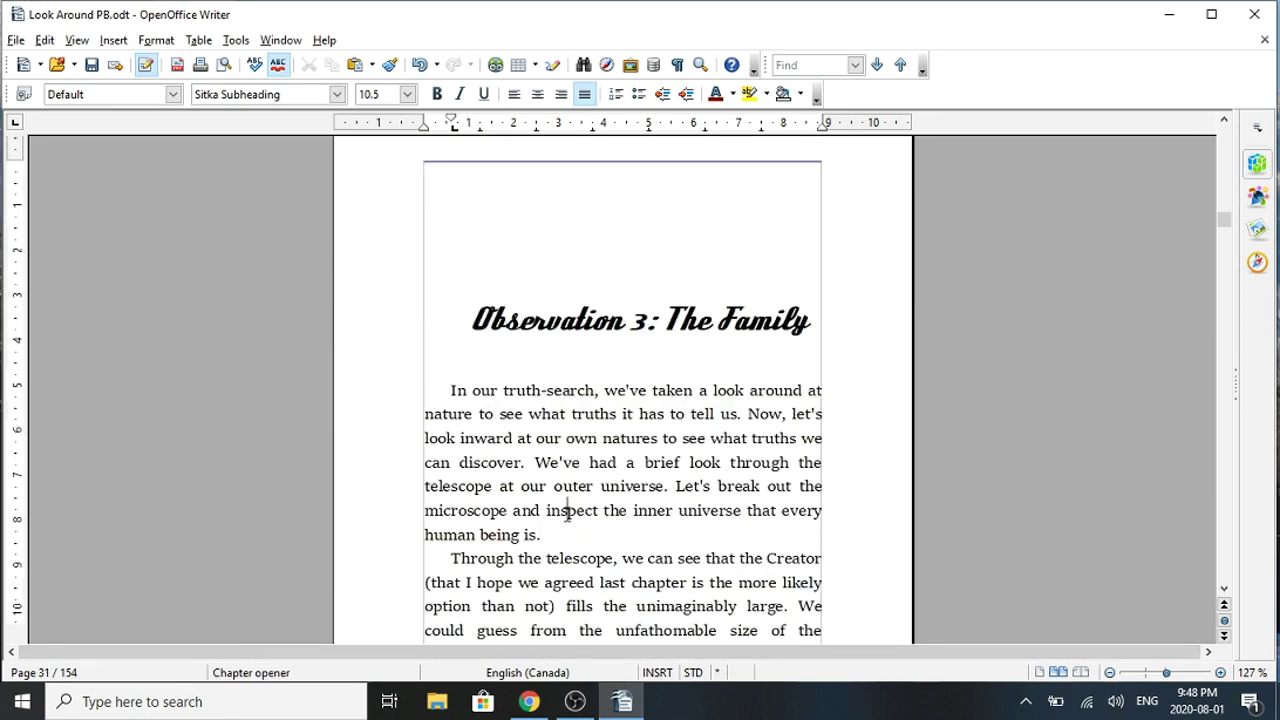
scroll(566, 514, up, 4)
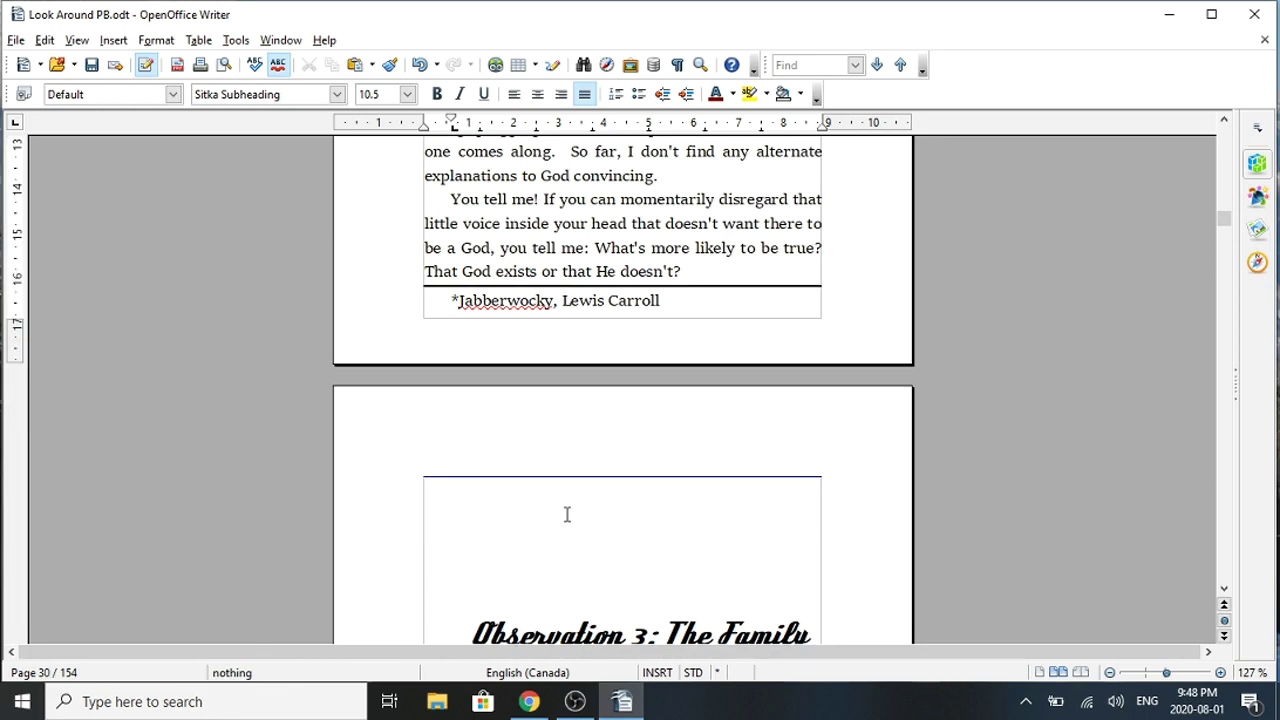